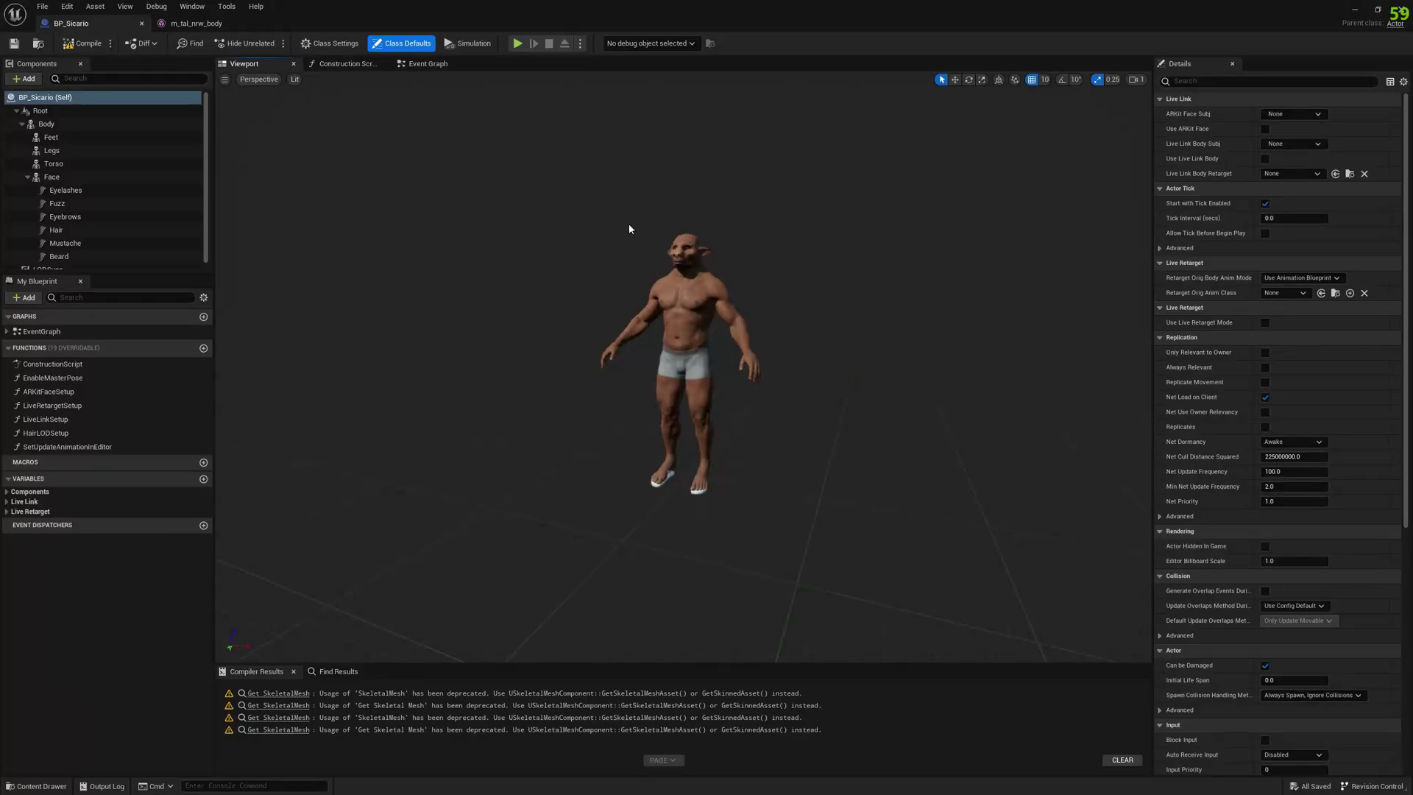
{"action": "right_click_drag", "start_coordinate": [698, 244], "coordinate": [663, 245]}
{"action": "right_click_drag", "start_coordinate": [662, 367], "coordinate": [736, 367]}
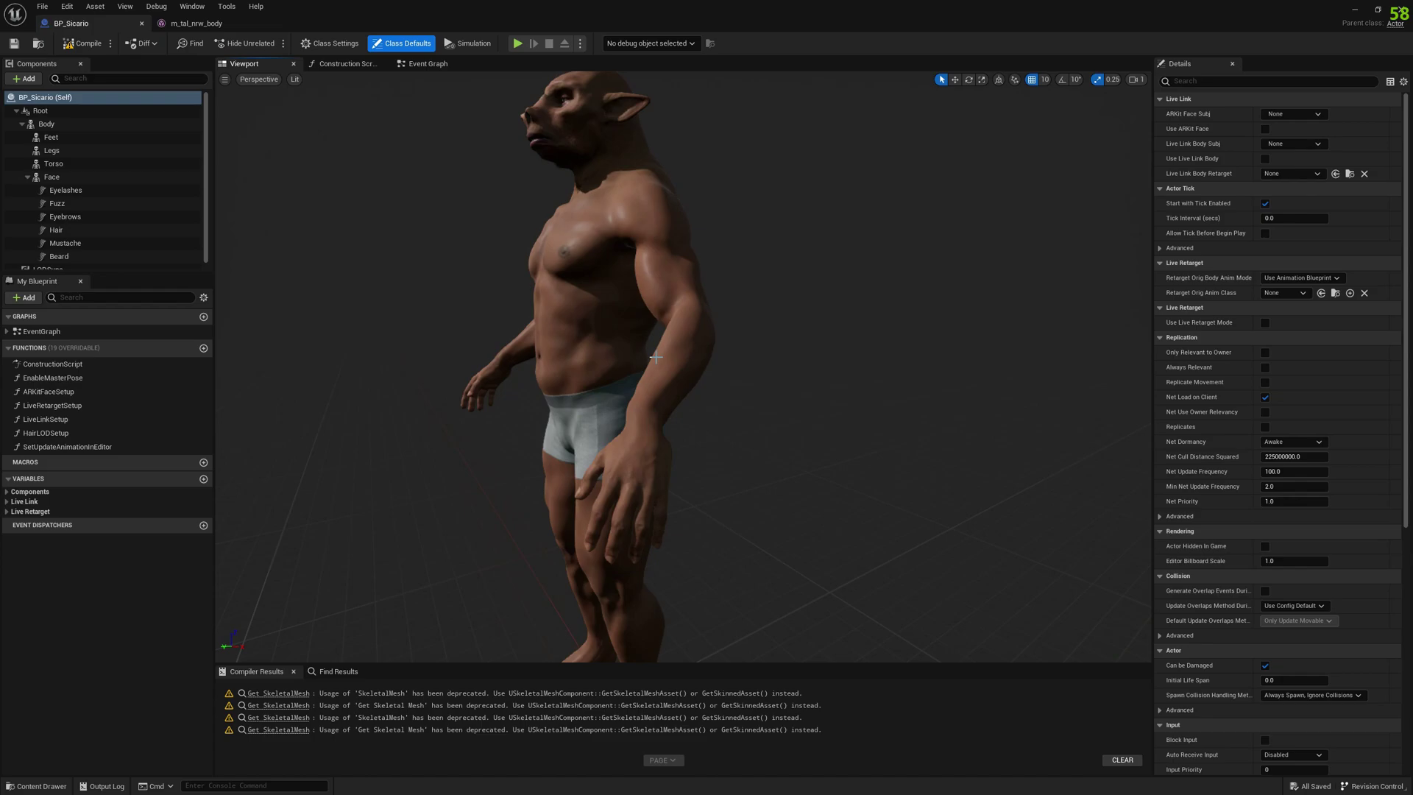
{"action": "mouse_move", "coordinate": [575, 423]}
{"action": "left_mouse_down", "text": "alt"}
{"action": "mouse_move", "coordinate": [508, 412]}
{"action": "mouse_move", "coordinate": [603, 423]}
{"action": "mouse_move", "coordinate": [575, 422]}
{"action": "left_mouse_up", "text": "alt"}
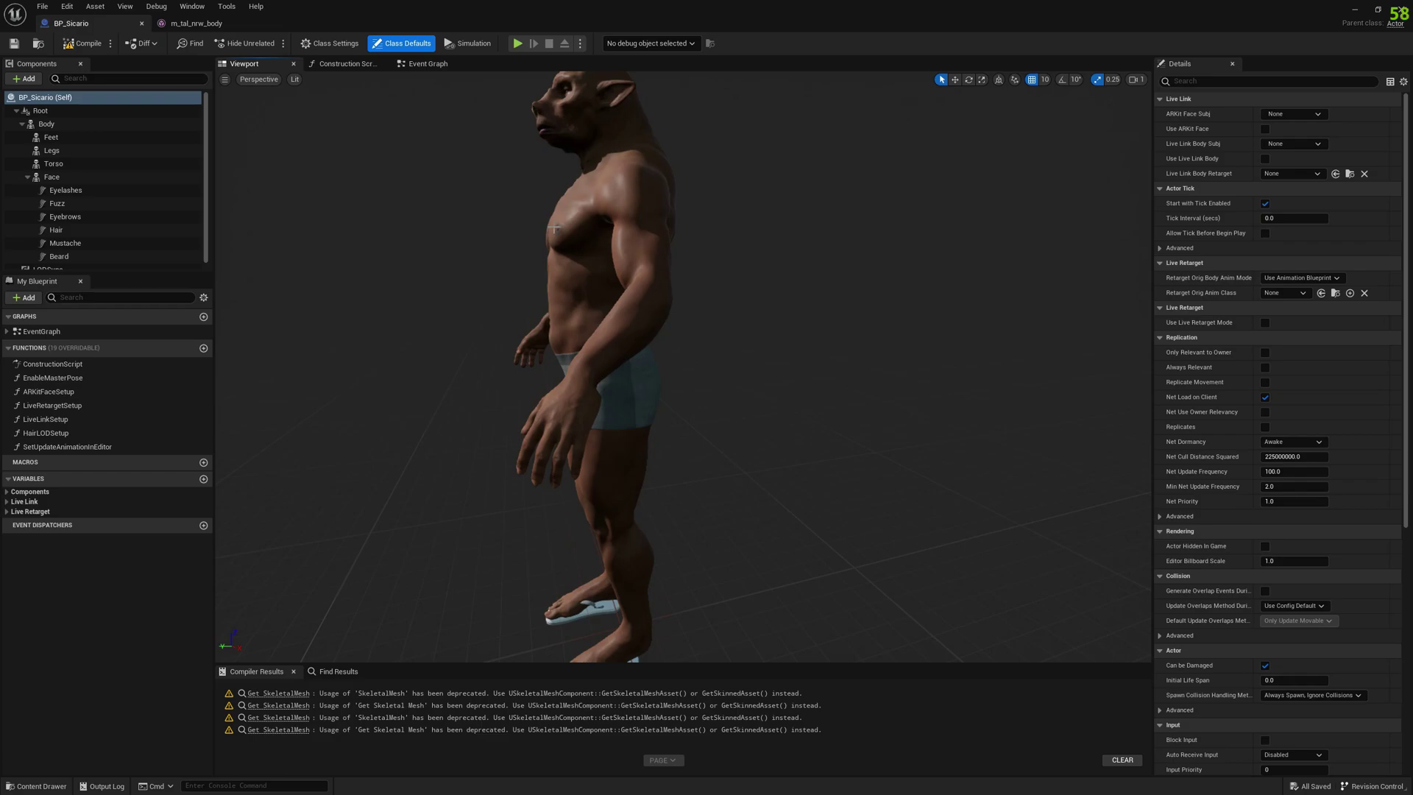
{"action": "right_click_drag", "start_coordinate": [558, 229], "coordinate": [527, 336]}
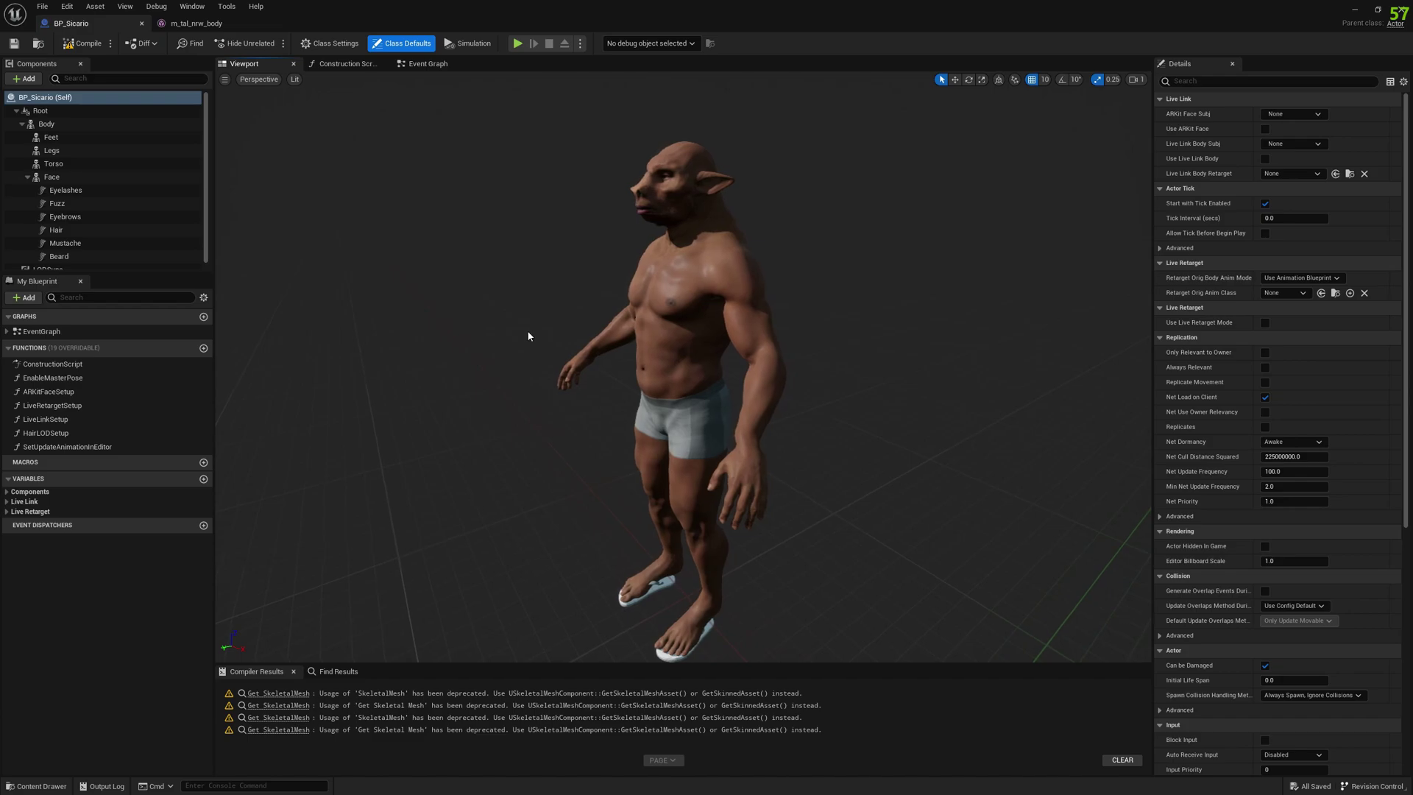
- Open the m_tal_nrw_animbp post process animation blueprint used by the m_tal_nrw_body skeletal mesh
{"action": "left_click", "coordinate": [211, 24]}
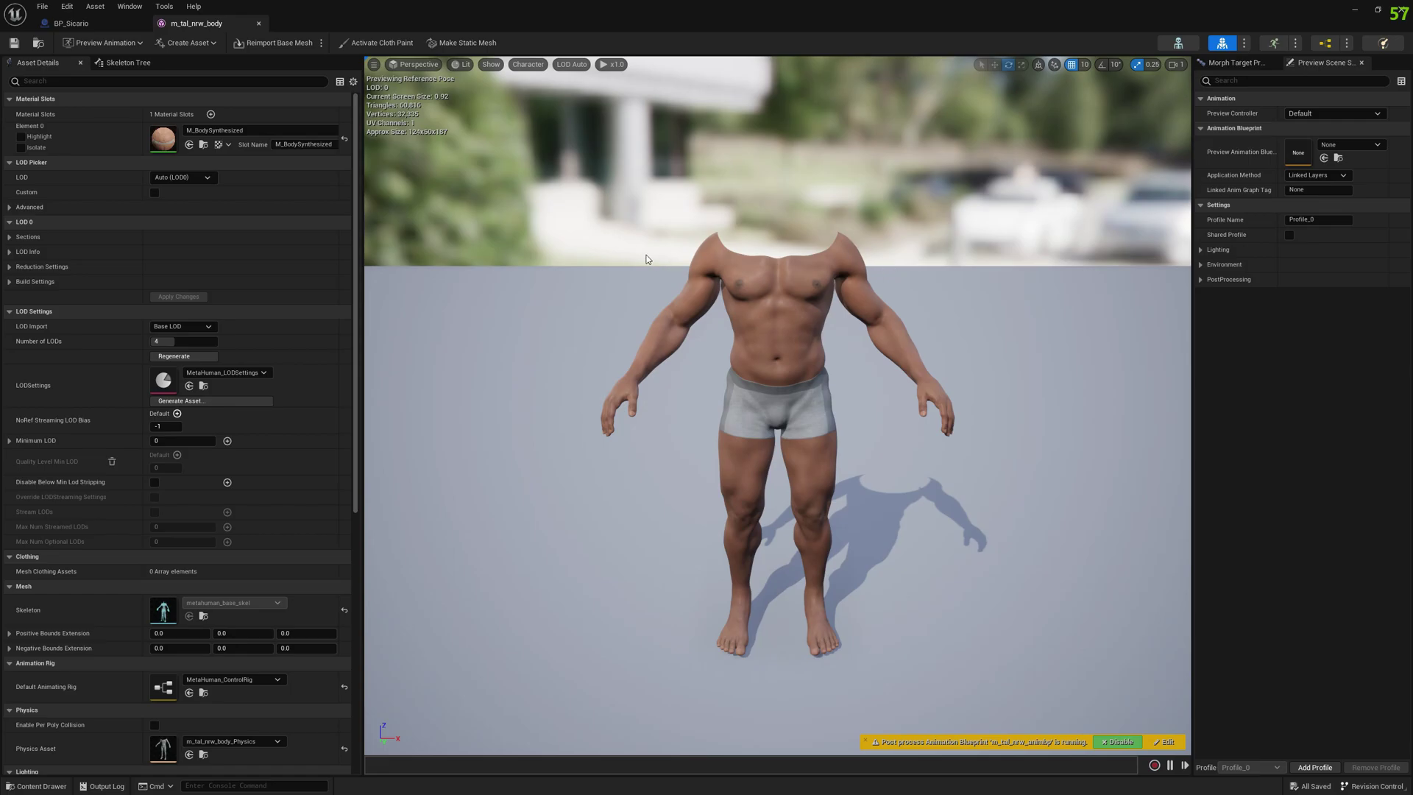
{"action": "scroll", "coordinate": [301, 317], "scroll_direction": "down", "scroll_amount": 4}
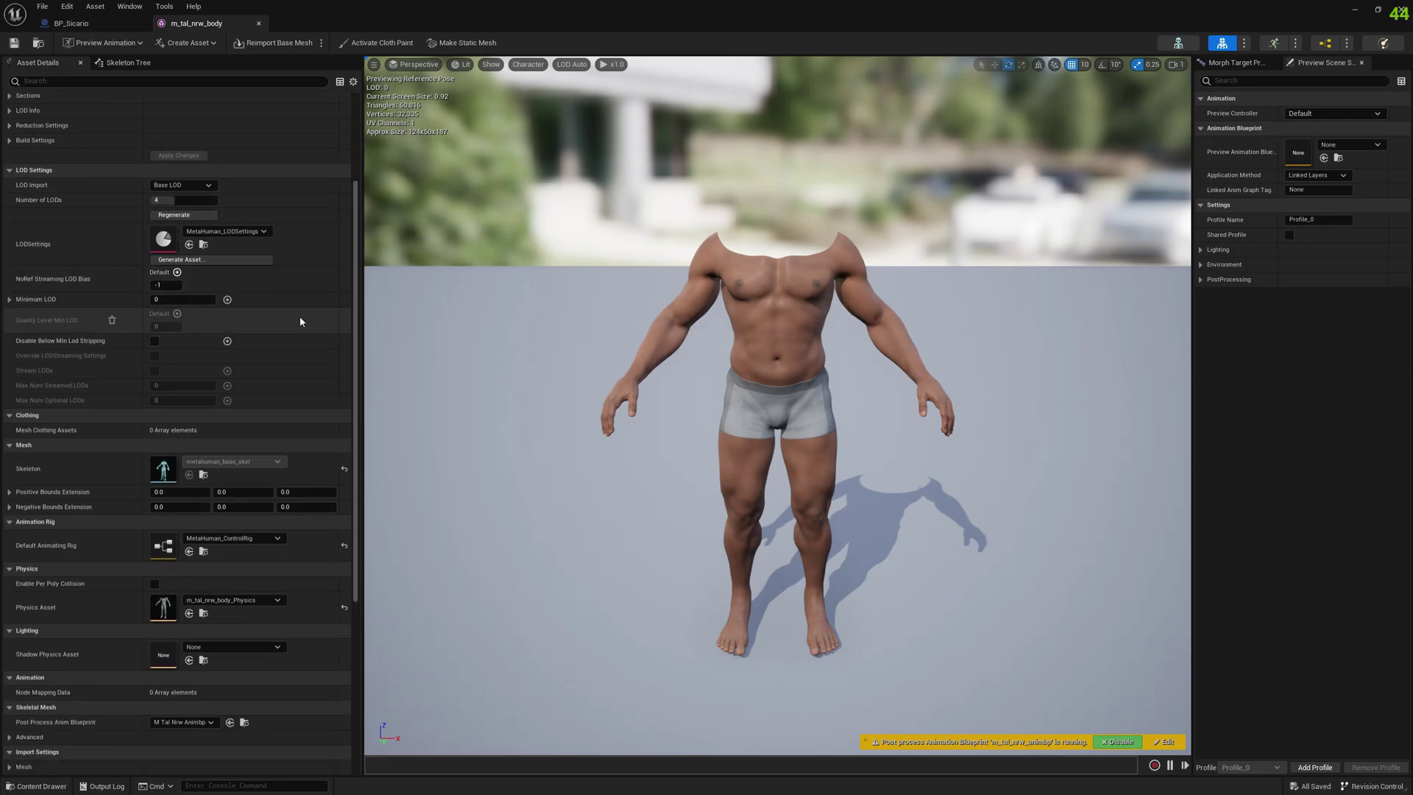
{"action": "scroll", "coordinate": [302, 319], "scroll_direction": "down", "scroll_amount": 5}
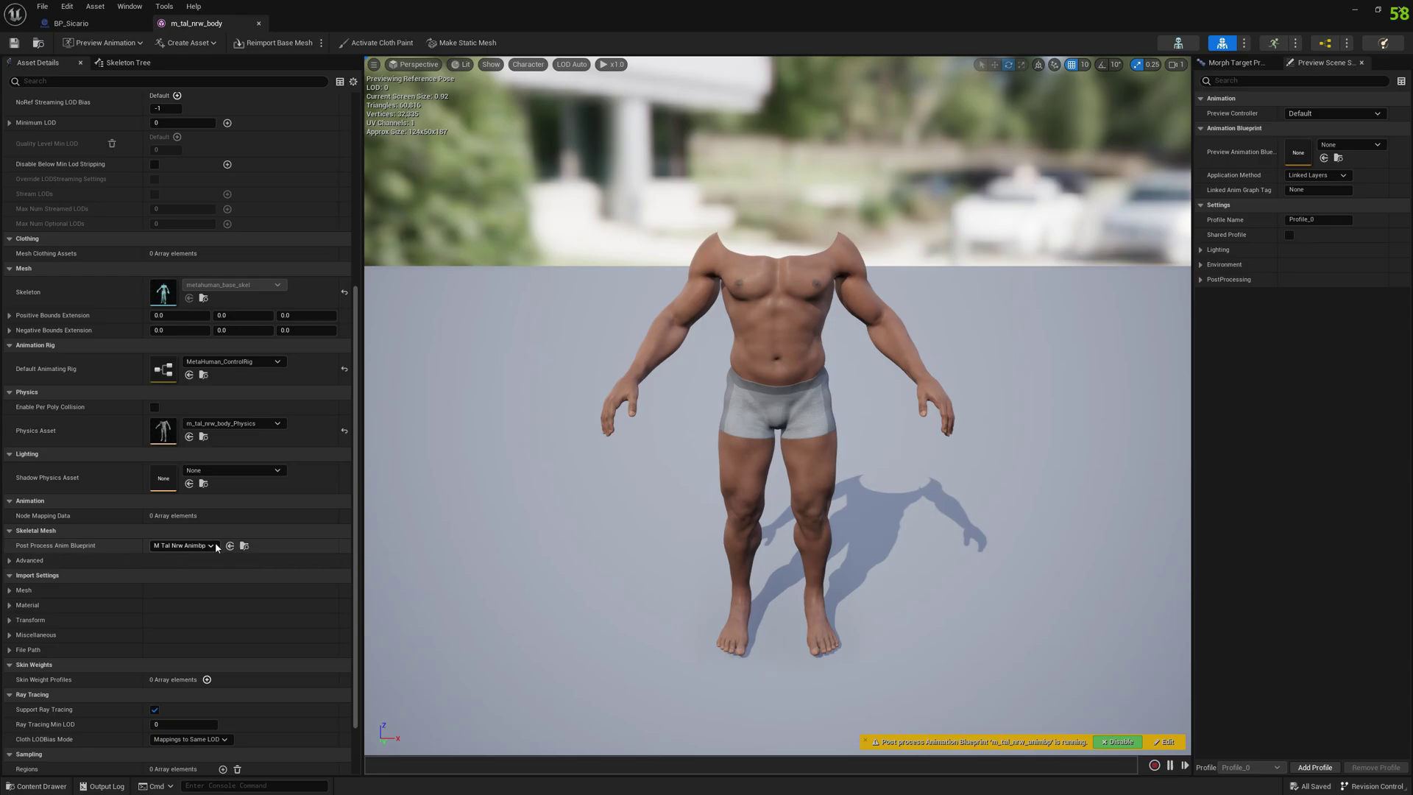
{"action": "left_click", "coordinate": [244, 546]}
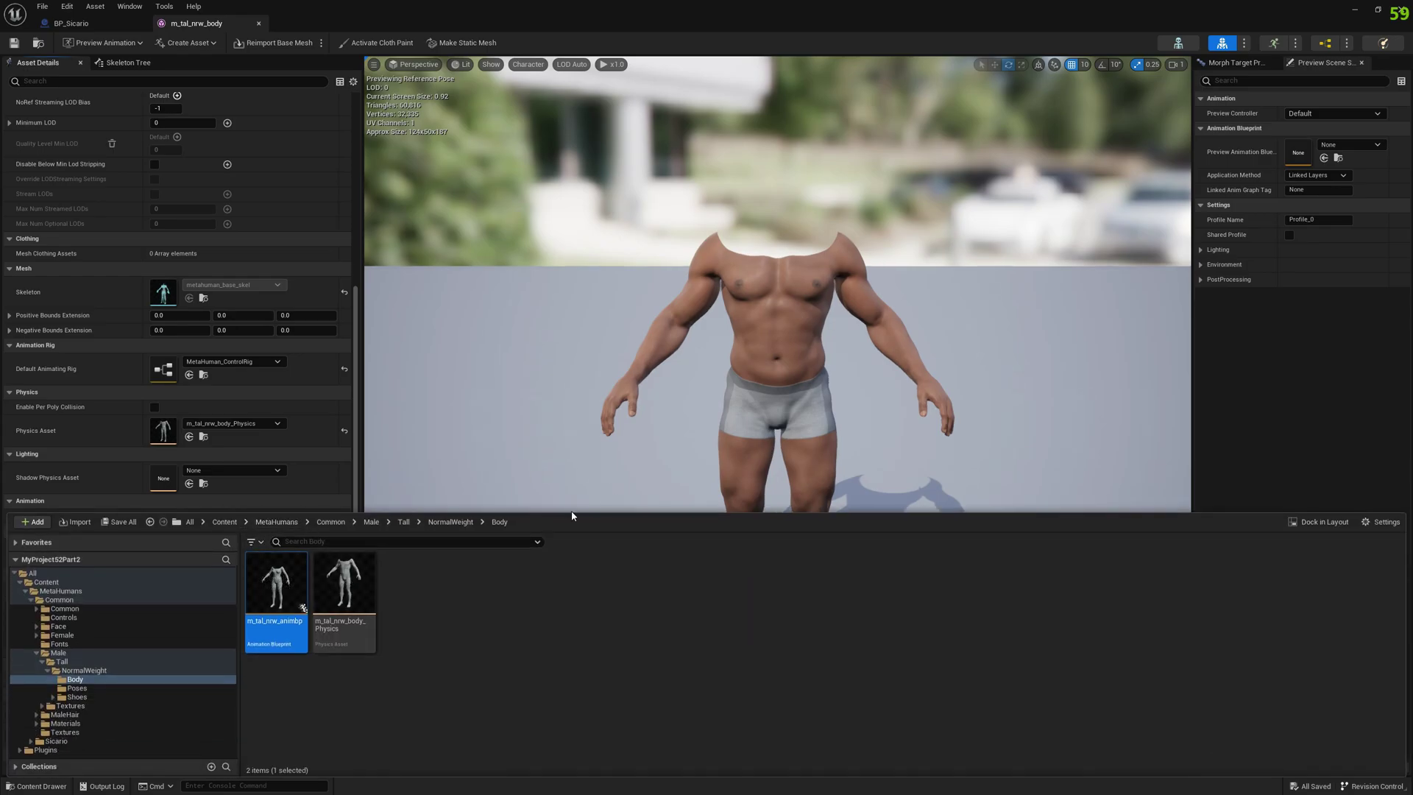
{"action": "double_click", "coordinate": [264, 576]}
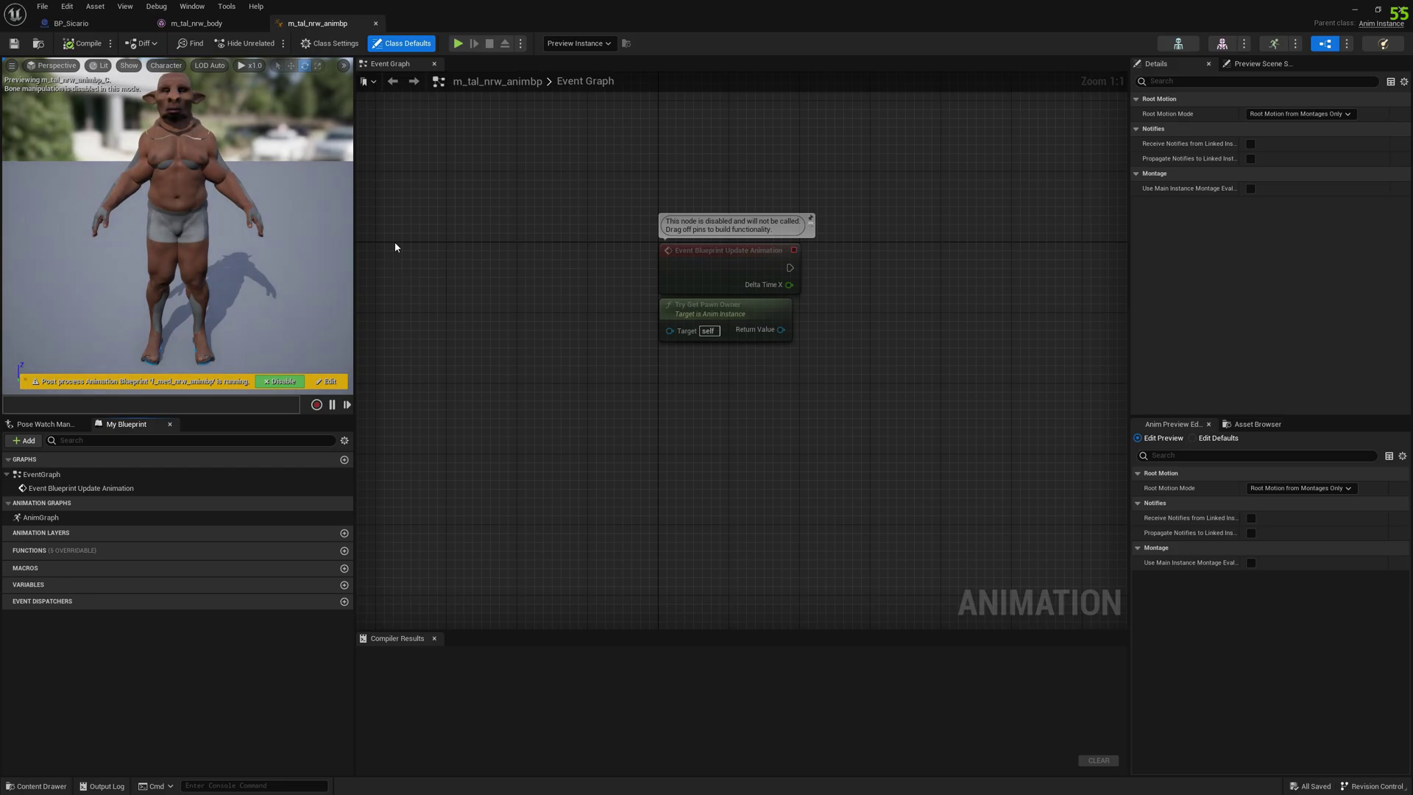
- Set the animation blueprint's preview mesh to m_tal_nrw_body in the preview scene settings
{"action": "left_click", "coordinate": [1259, 64]}
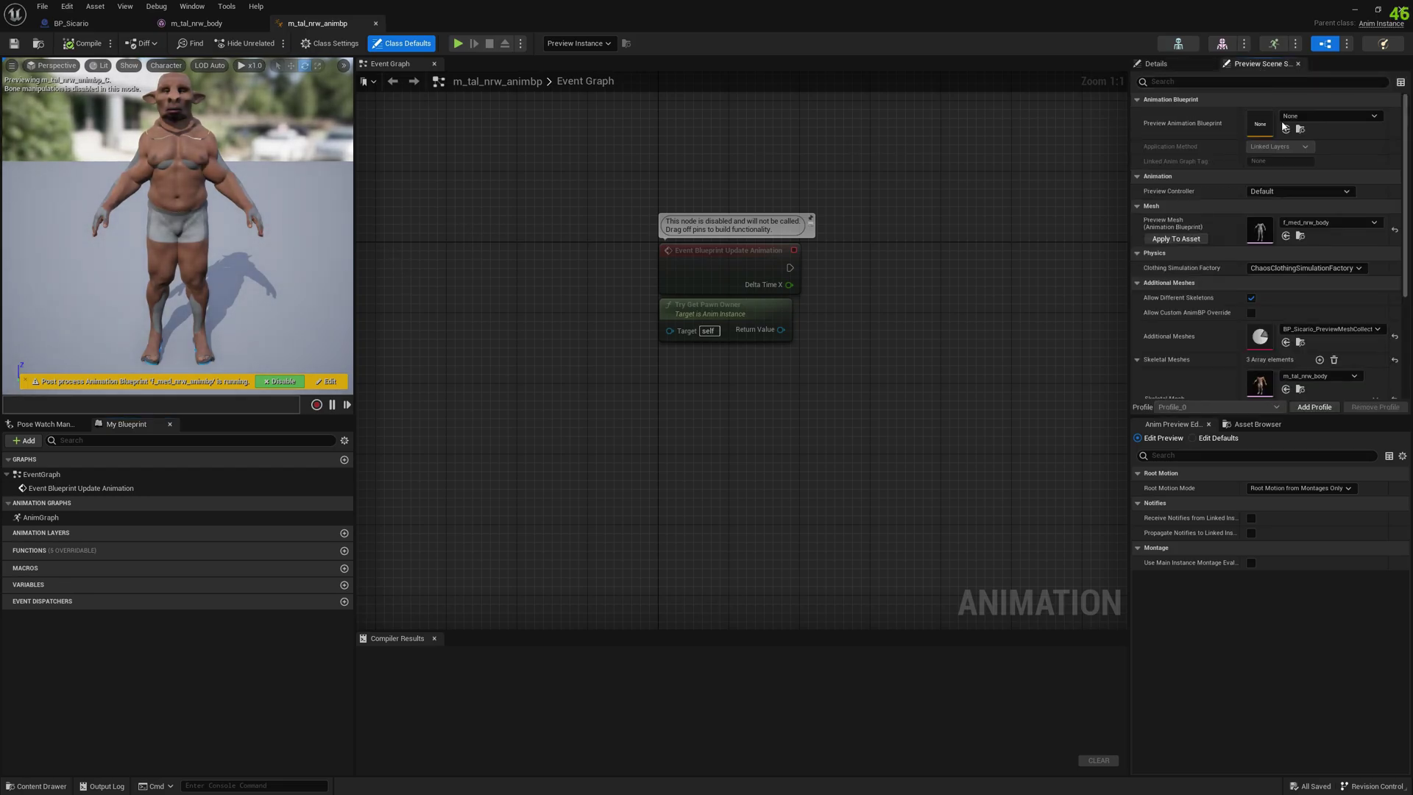
{"action": "left_click", "coordinate": [1328, 222]}
{"action": "left_click", "coordinate": [1316, 414]}
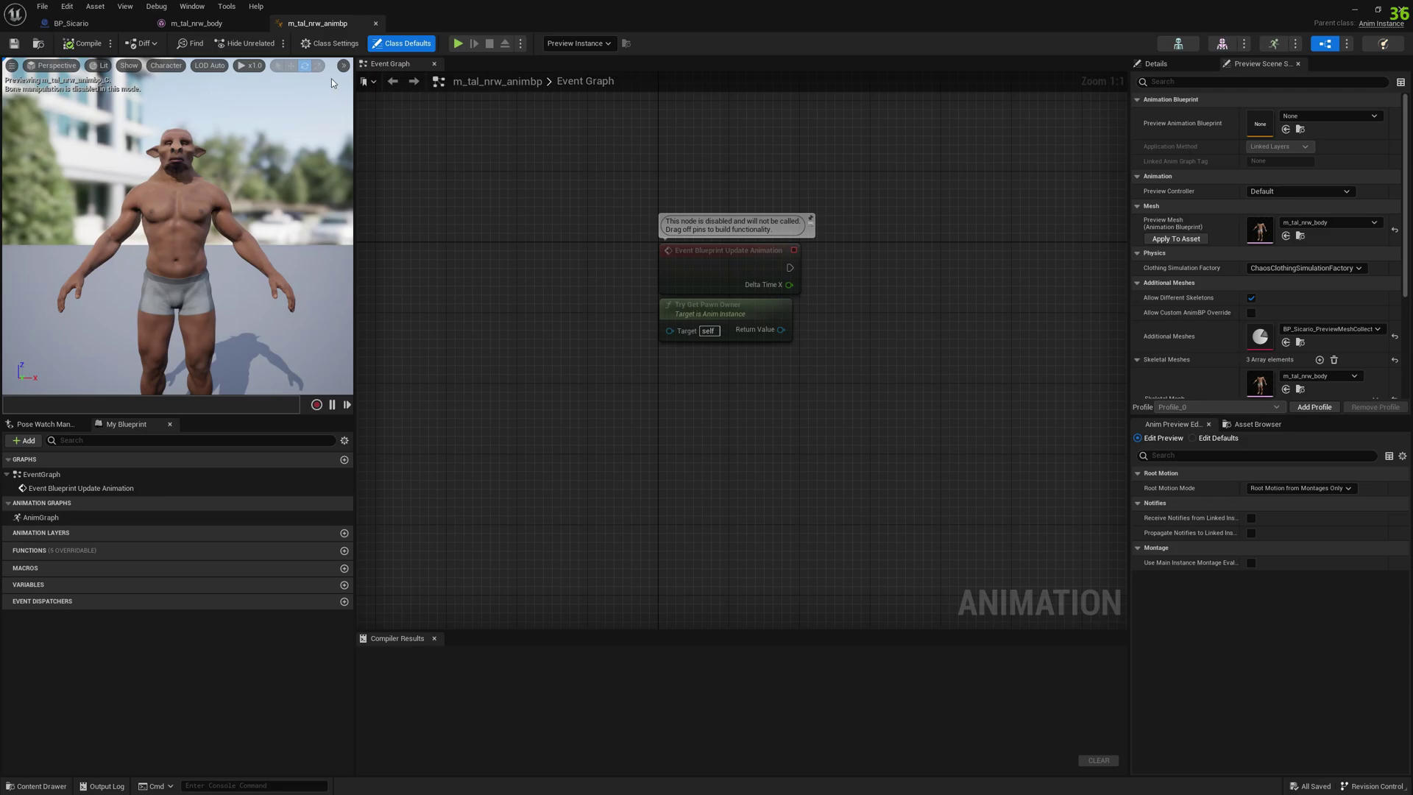
- Open the AnimGraph and, from its Control Rig node, the metahuman_proc_ControlRig asset
{"action": "double_click", "coordinate": [55, 515]}
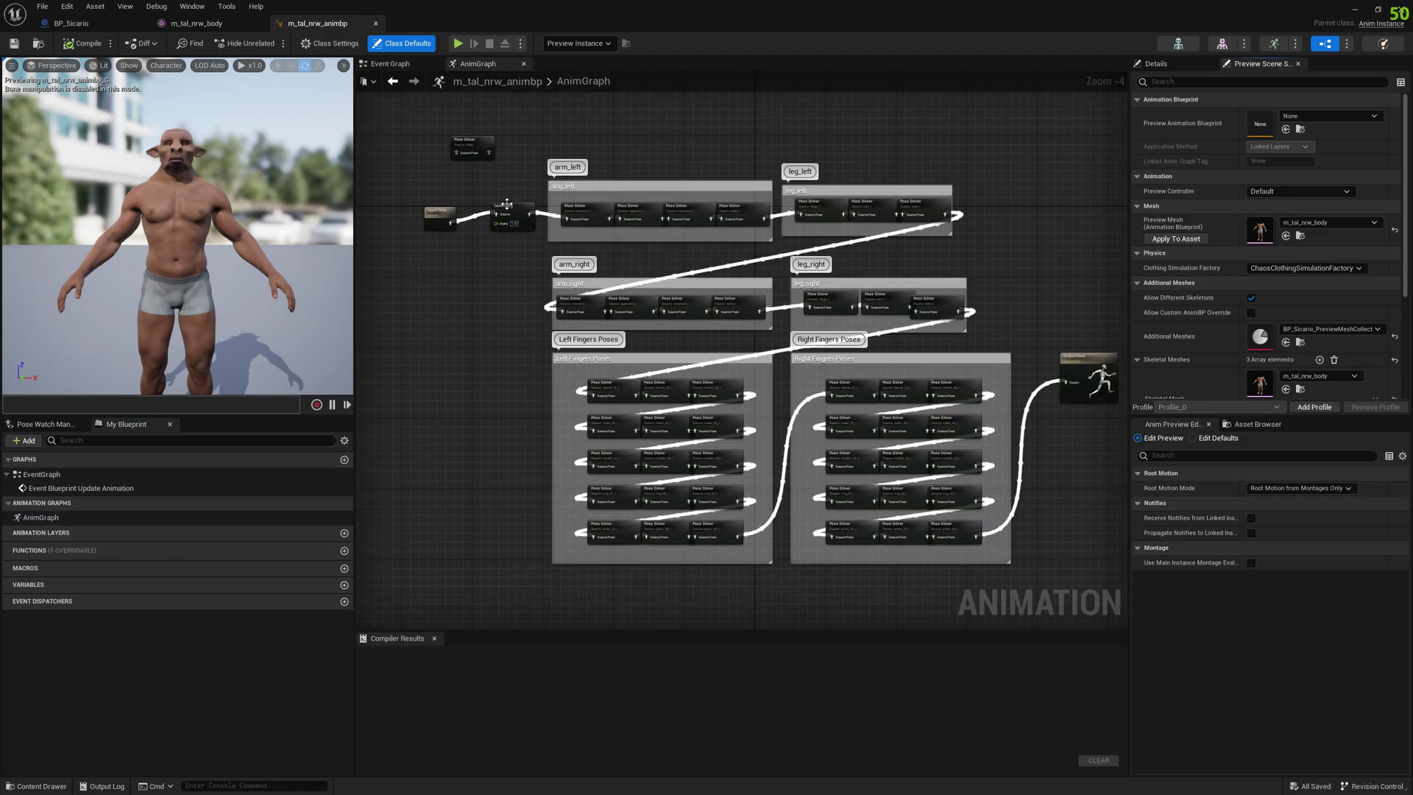
{"action": "scroll", "coordinate": [507, 206], "scroll_direction": "up", "scroll_amount": 4}
{"action": "right_click_drag", "start_coordinate": [507, 205], "coordinate": [571, 293]}
{"action": "left_click", "coordinate": [579, 311]}
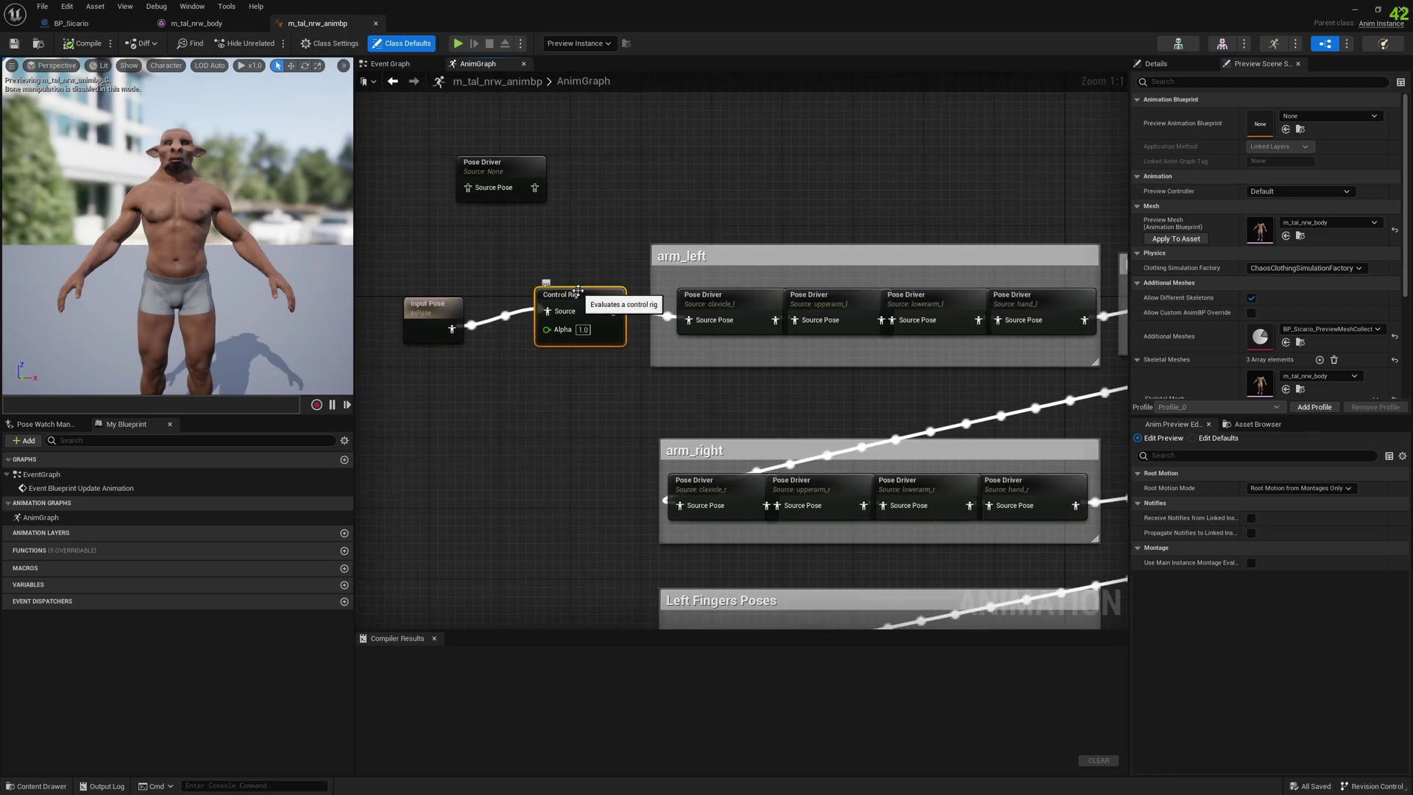
{"action": "double_click", "coordinate": [578, 311]}
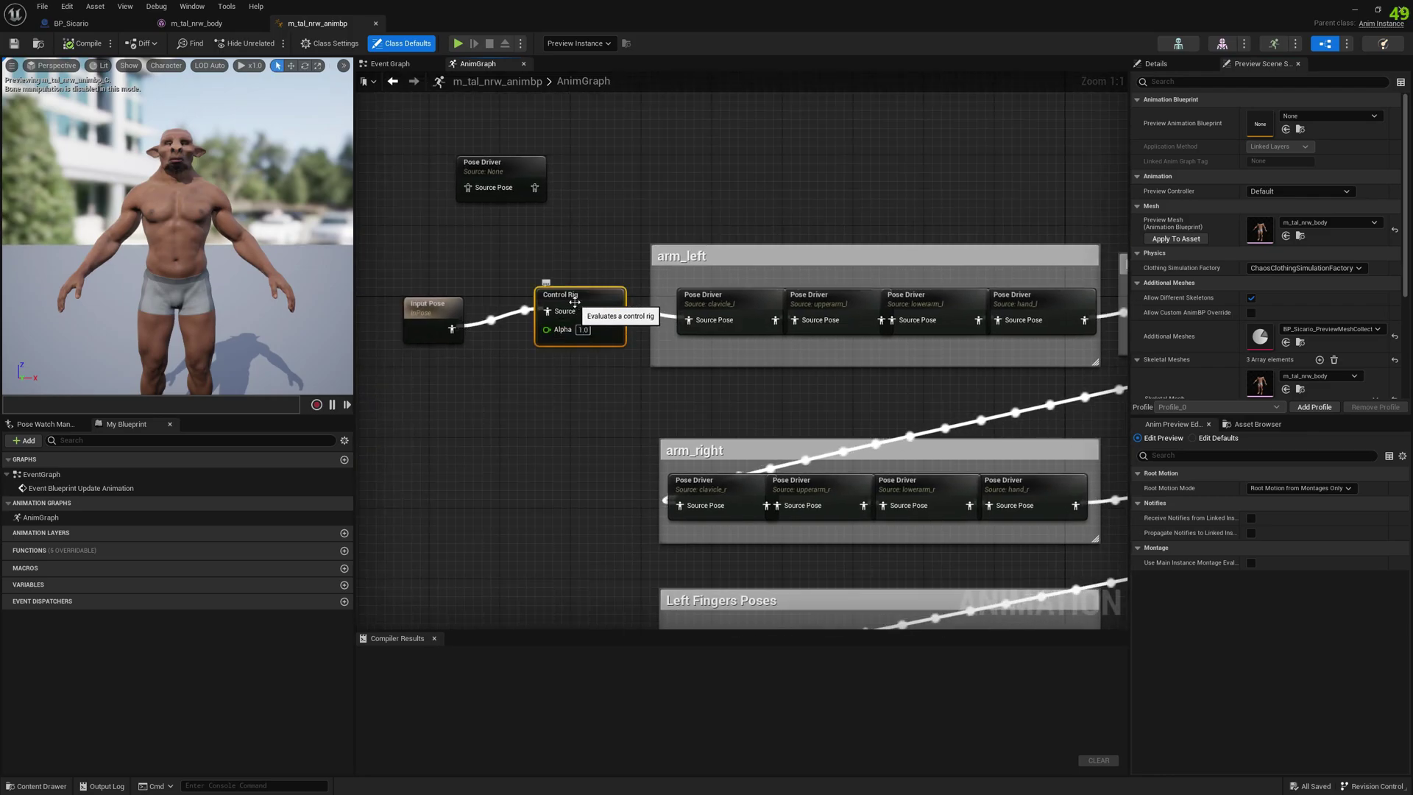
- Refresh the rig hierarchy's initial transforms from the root using the m_tal_nrw_body skeletal mesh
{"action": "scroll", "coordinate": [493, 303], "scroll_direction": "up", "scroll_amount": 4}
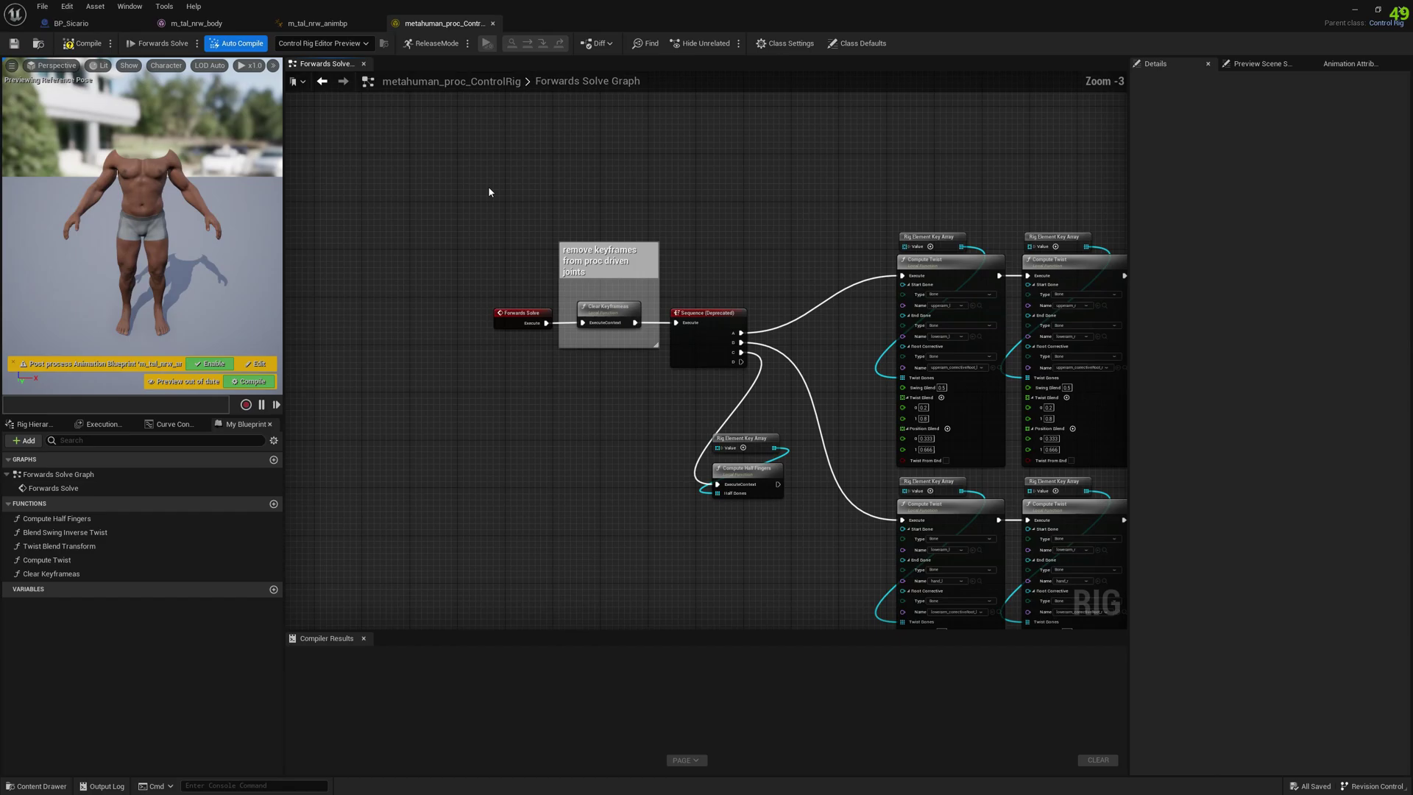
{"action": "right_click_drag", "start_coordinate": [179, 230], "coordinate": [177, 225]}
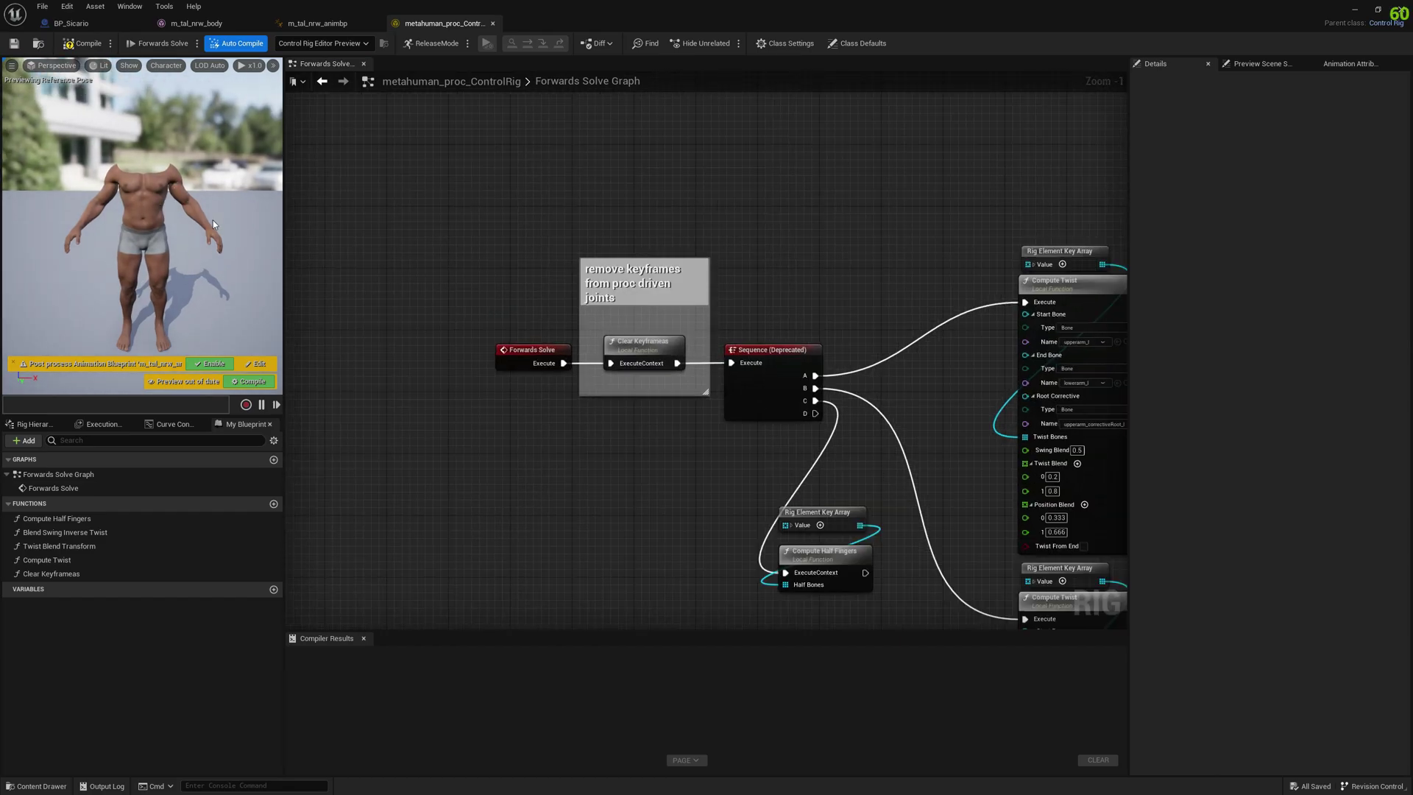
{"action": "left_click", "coordinate": [33, 424]}
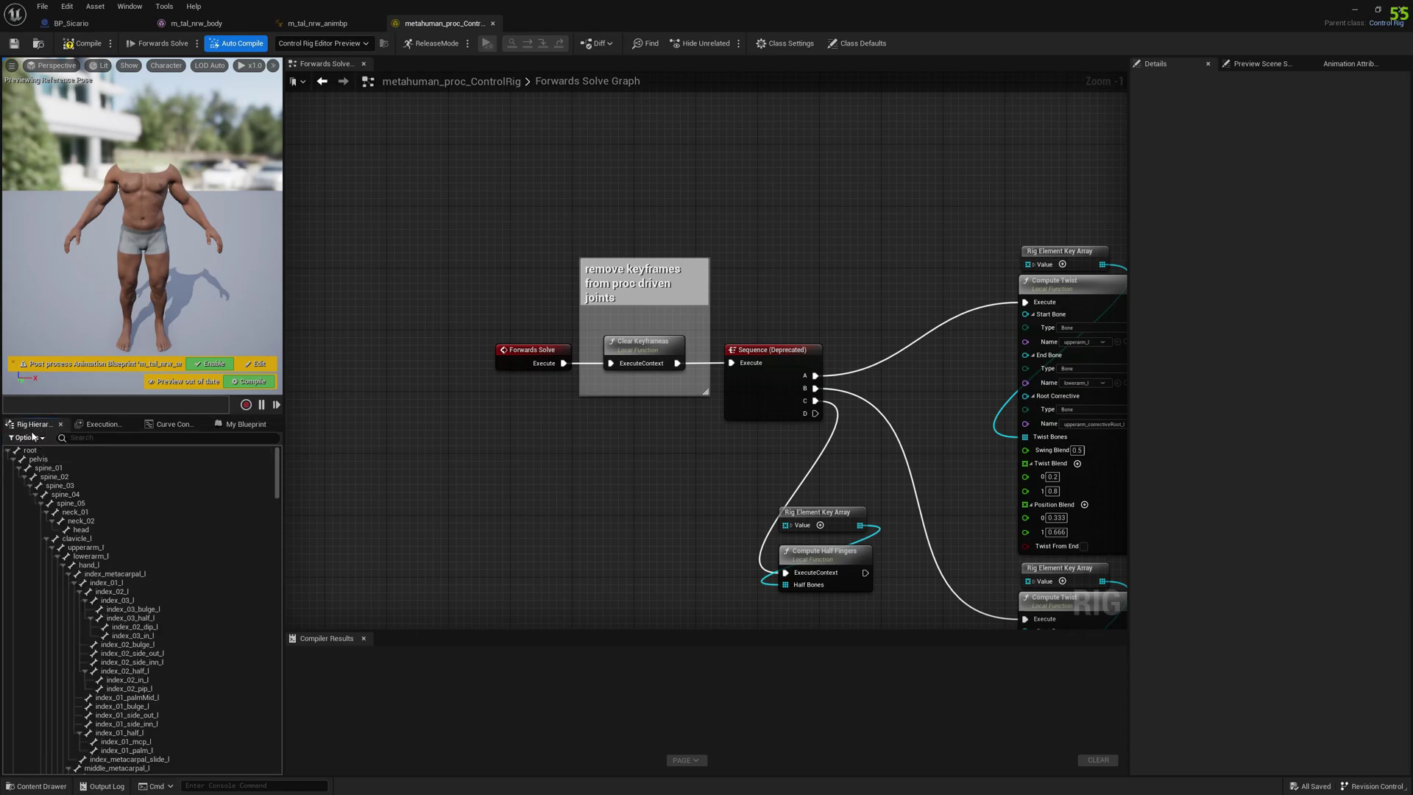
{"action": "left_click", "coordinate": [30, 451]}
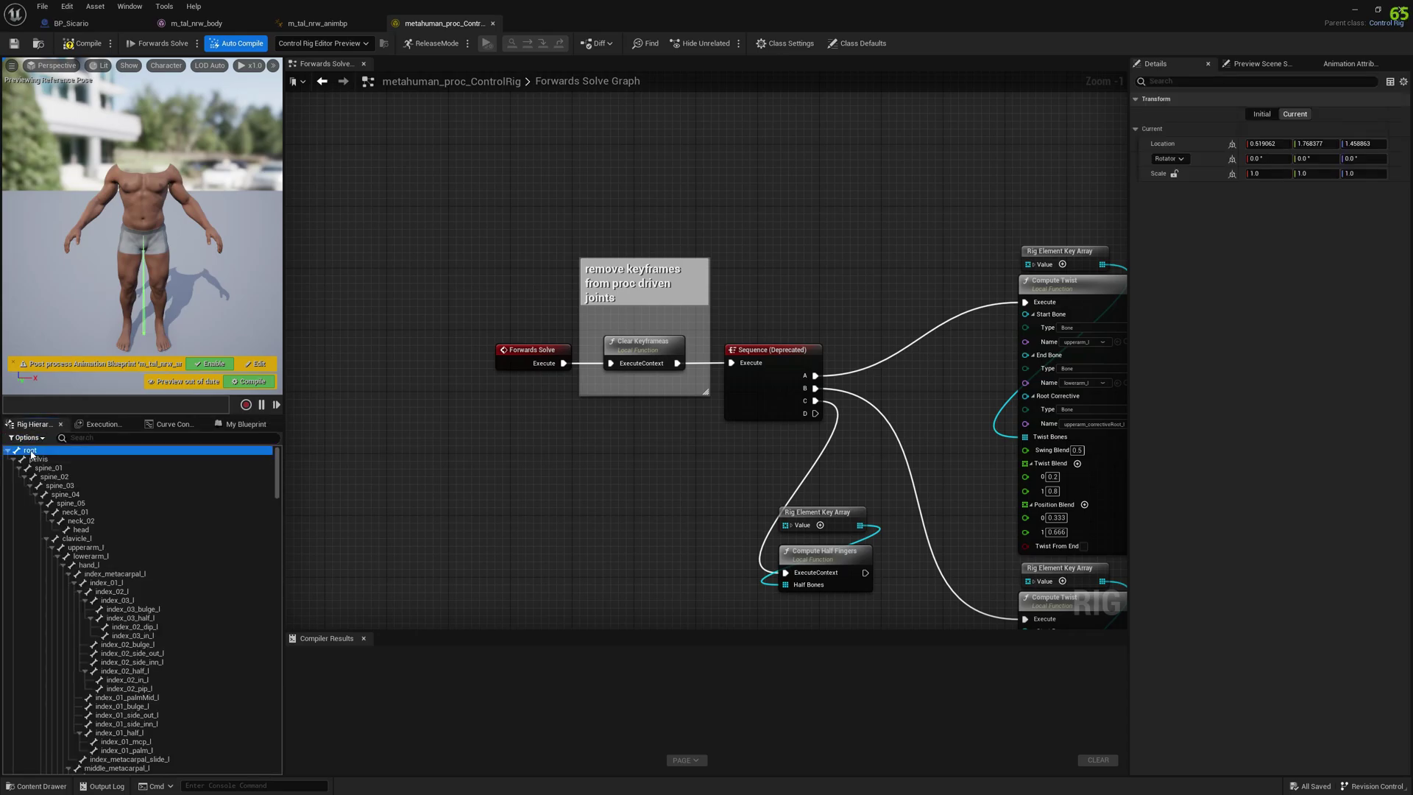
{"action": "right_click", "coordinate": [31, 454]}
{"action": "mouse_move", "coordinate": [144, 738]}
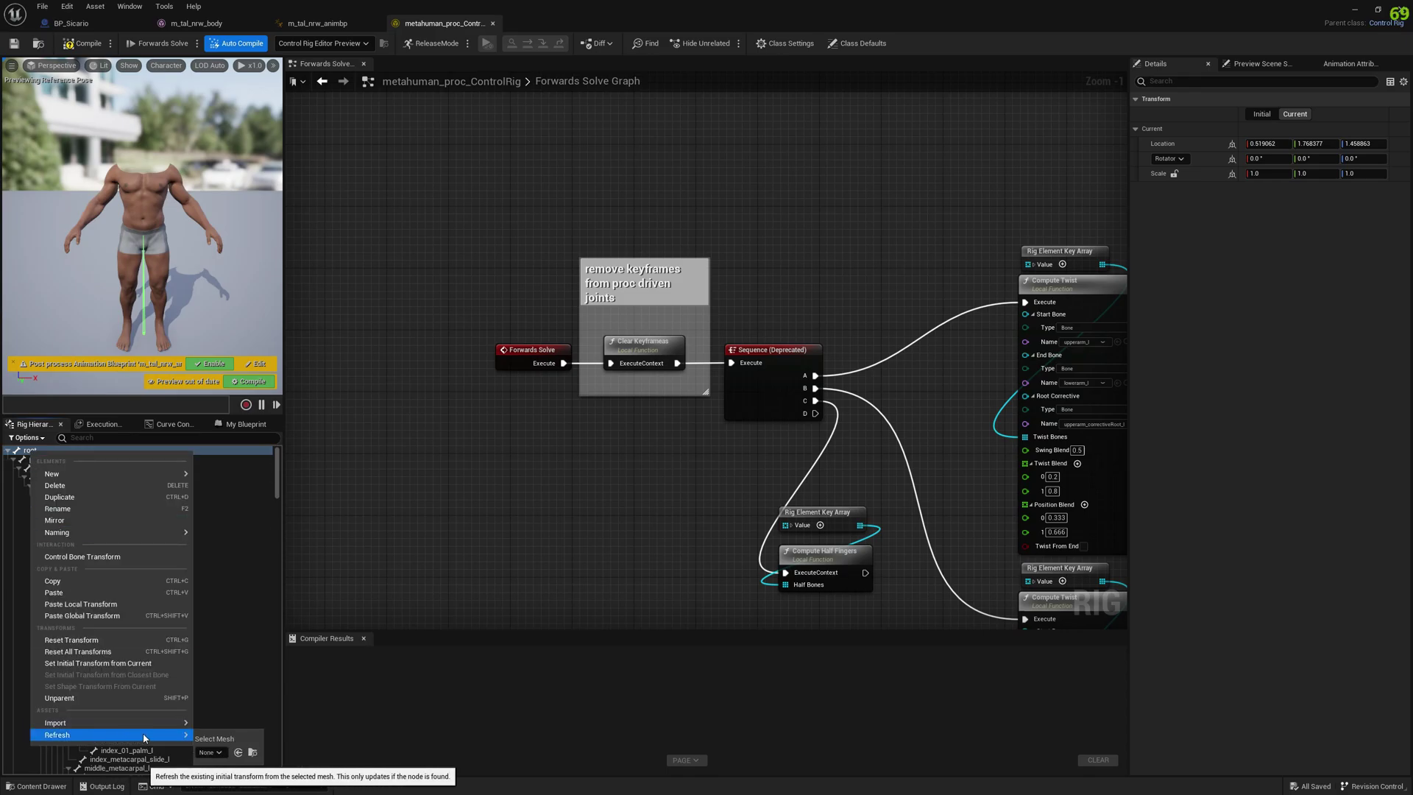
{"action": "left_click", "coordinate": [209, 752]}
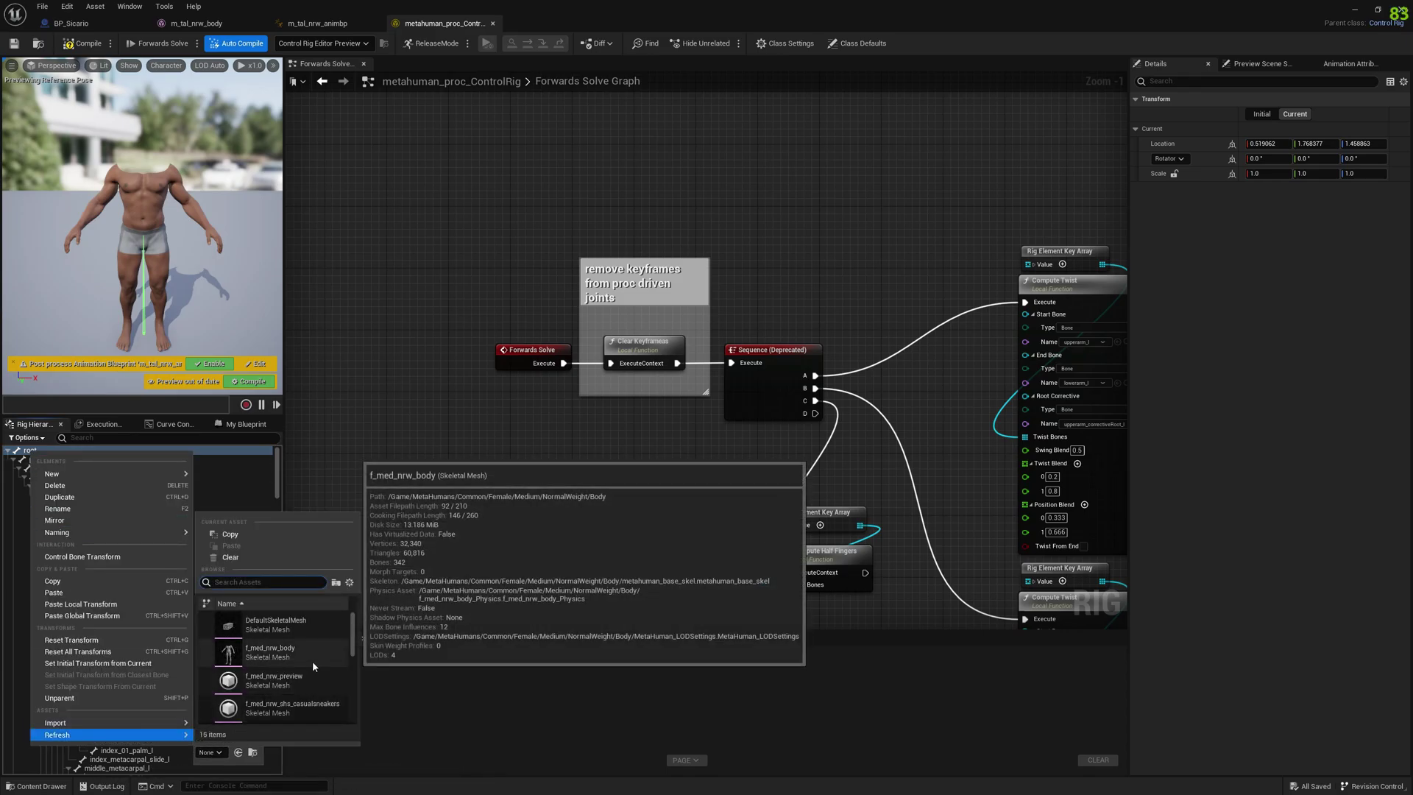
{"action": "scroll", "coordinate": [313, 667], "scroll_direction": "down", "scroll_amount": 5}
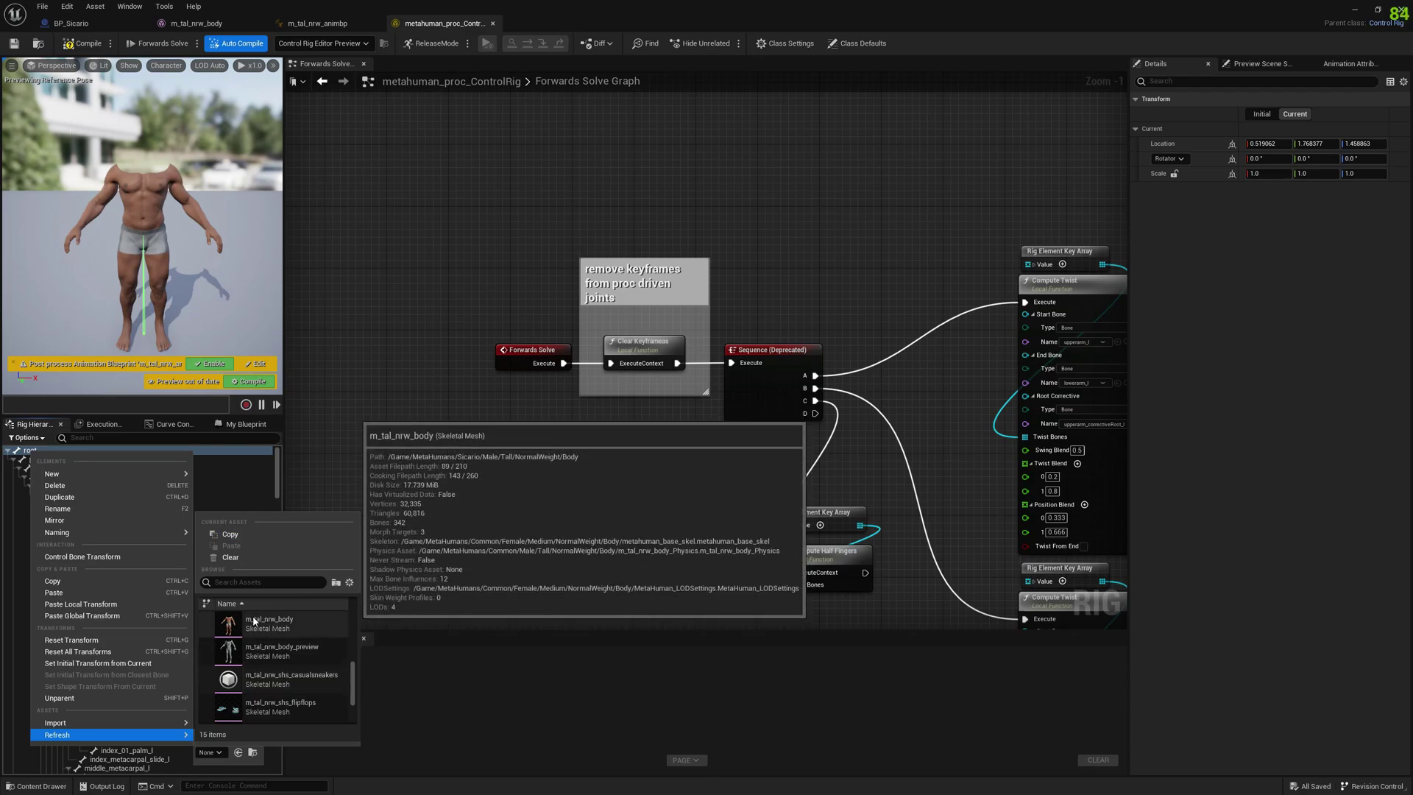
{"action": "left_click", "coordinate": [253, 620]}
- Move the Forwards Solve and Clear Keyframes nodes with their comment box away from Sequence to make room between them
{"action": "right_click_drag", "start_coordinate": [548, 387], "coordinate": [637, 384]}
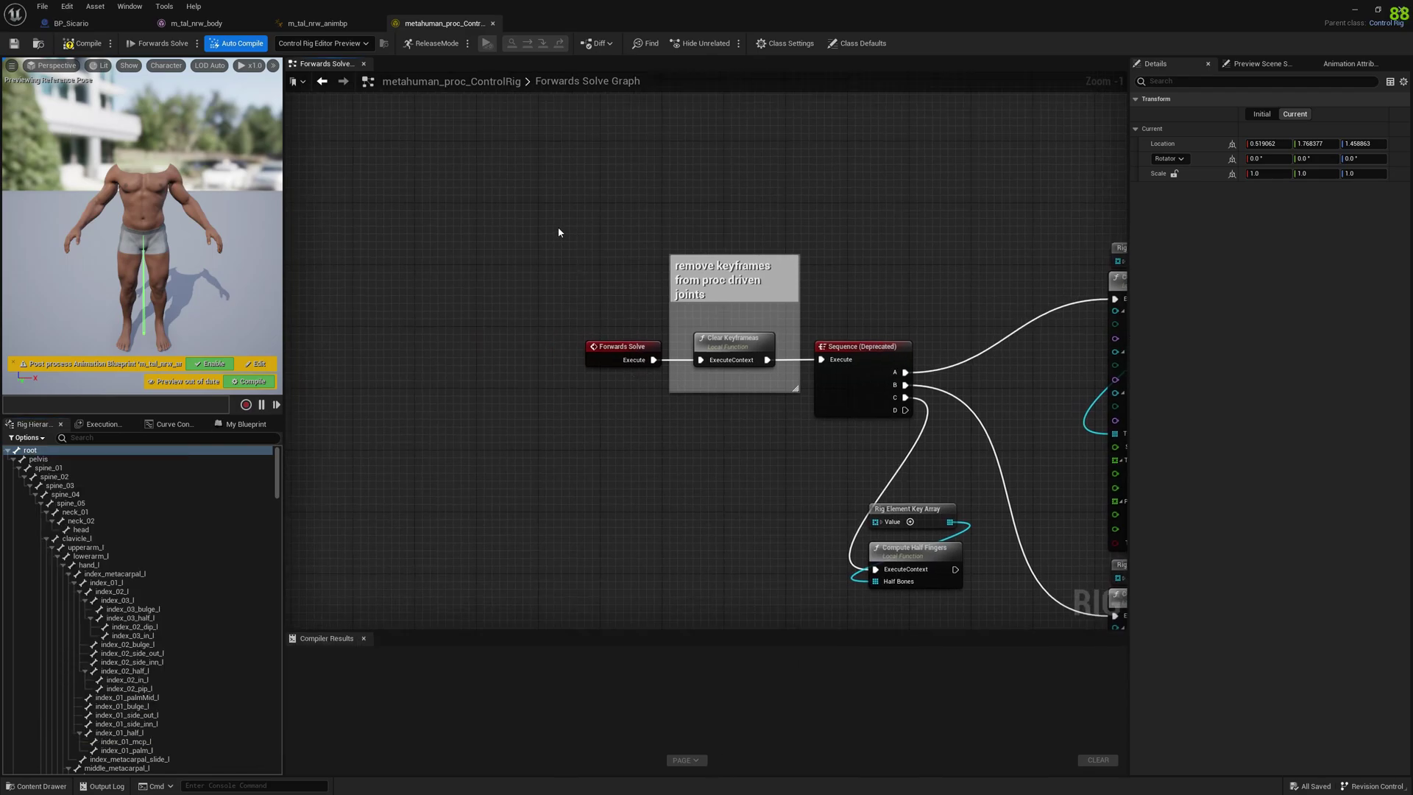
{"action": "left_click_drag", "start_coordinate": [558, 227], "coordinate": [795, 462]}
{"action": "left_click_drag", "start_coordinate": [754, 269], "coordinate": [482, 279]}
- Find the hand_l bone in the rig hierarchy and add a Set Translation node for it to the Forwards Solve graph
{"action": "right_click_drag", "start_coordinate": [184, 221], "coordinate": [206, 274]}
{"action": "key", "text": "w"}
{"action": "key", "text": "d"}
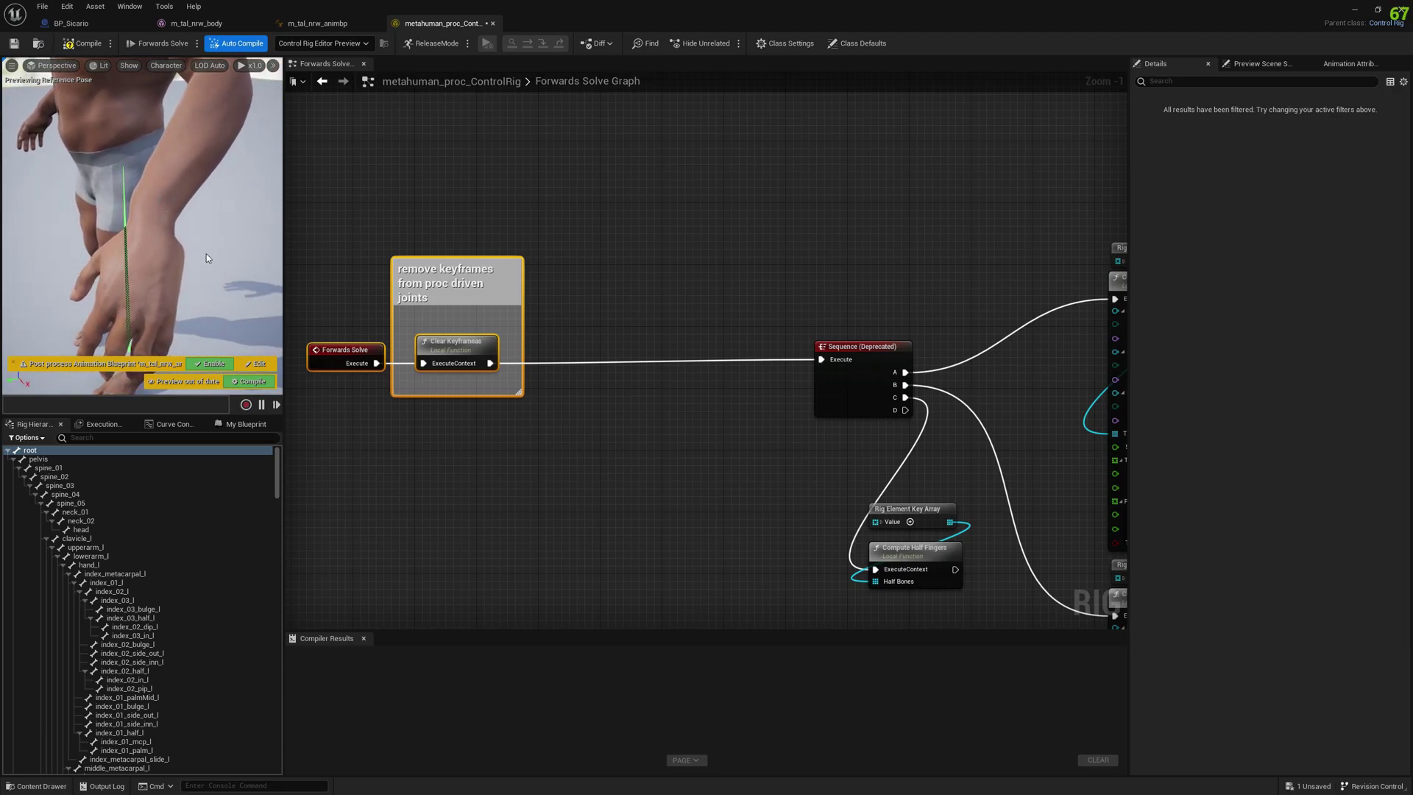
{"action": "left_click", "coordinate": [96, 438]}
{"action": "type", "text": "hand"}
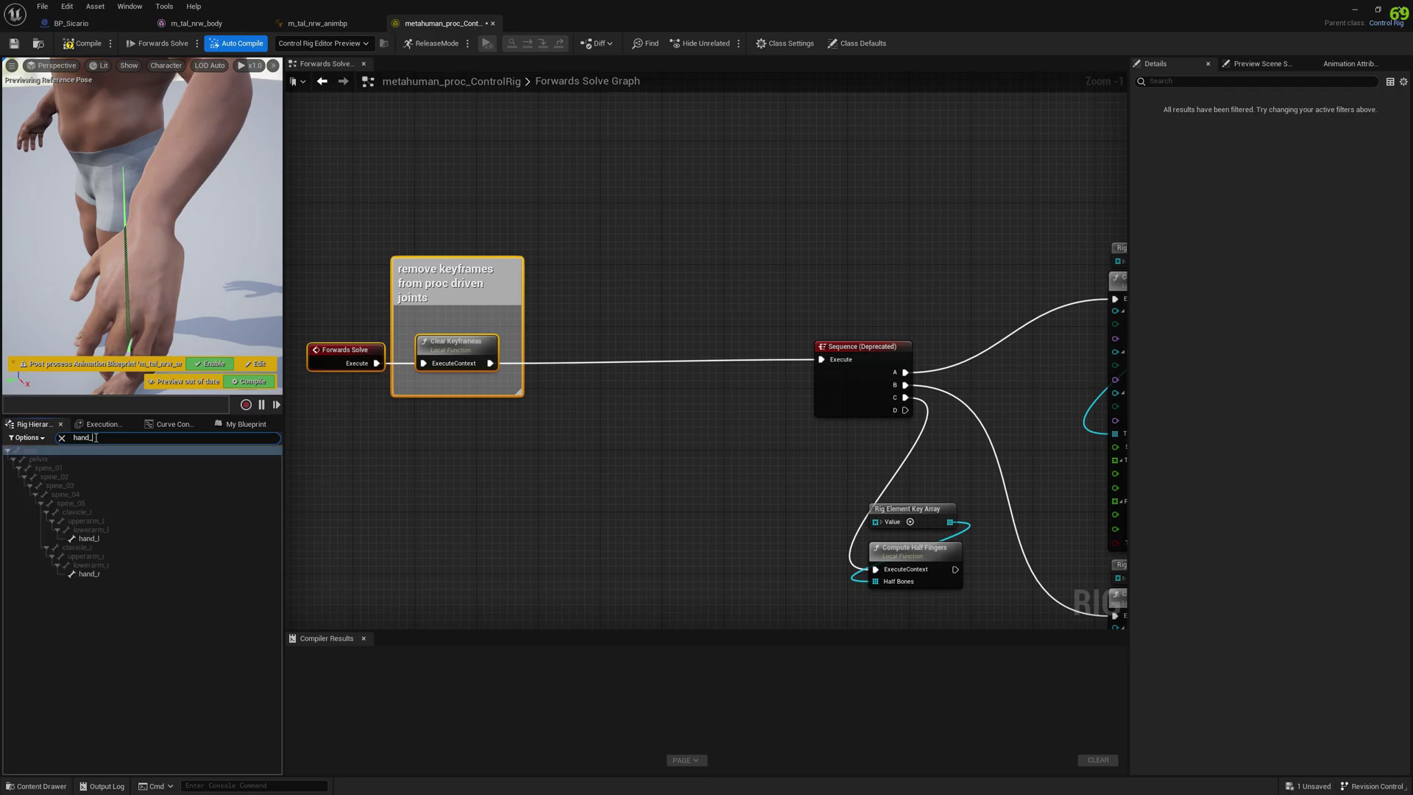
{"action": "type", "text": "_l"}
{"action": "left_click_drag", "start_coordinate": [88, 538], "coordinate": [649, 377]}
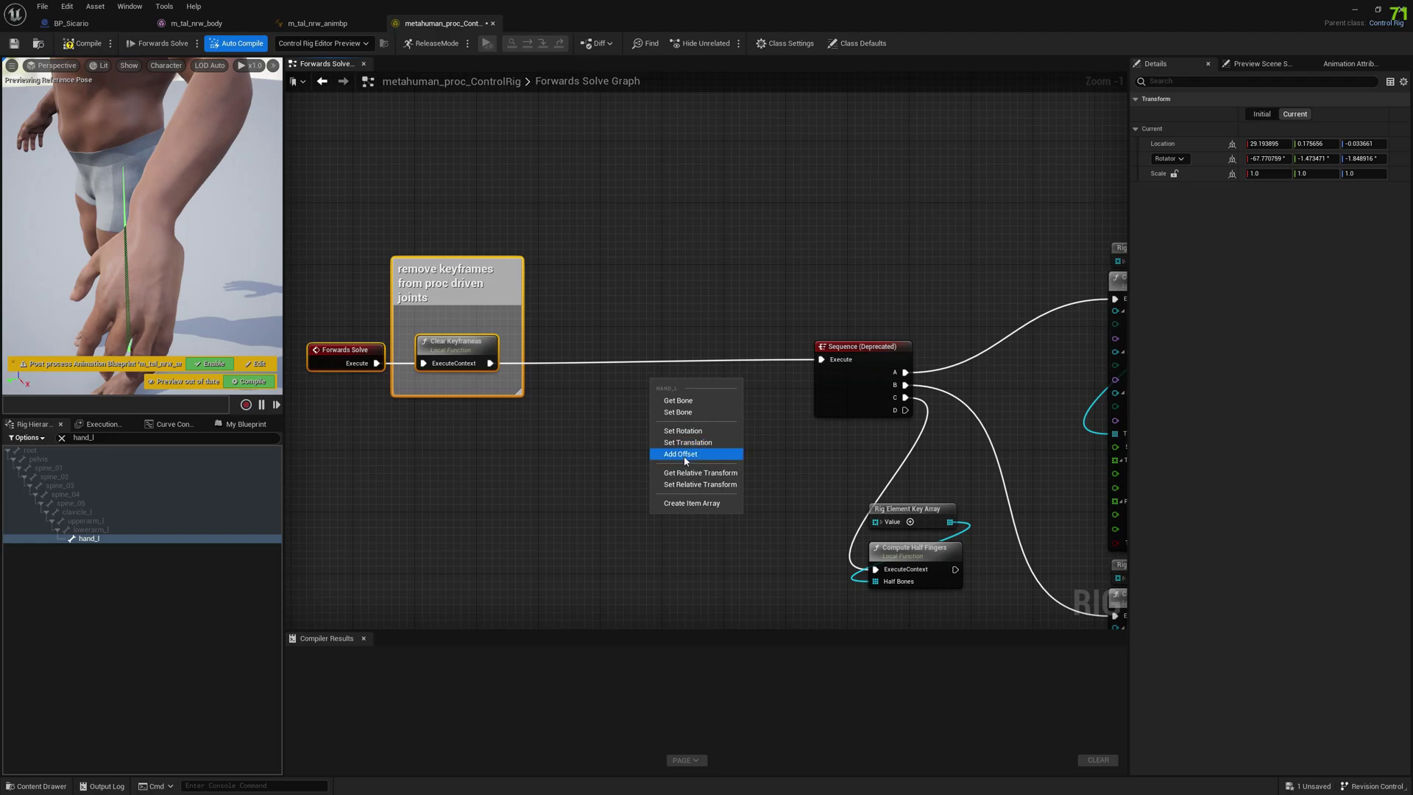
{"action": "left_click", "coordinate": [686, 445]}
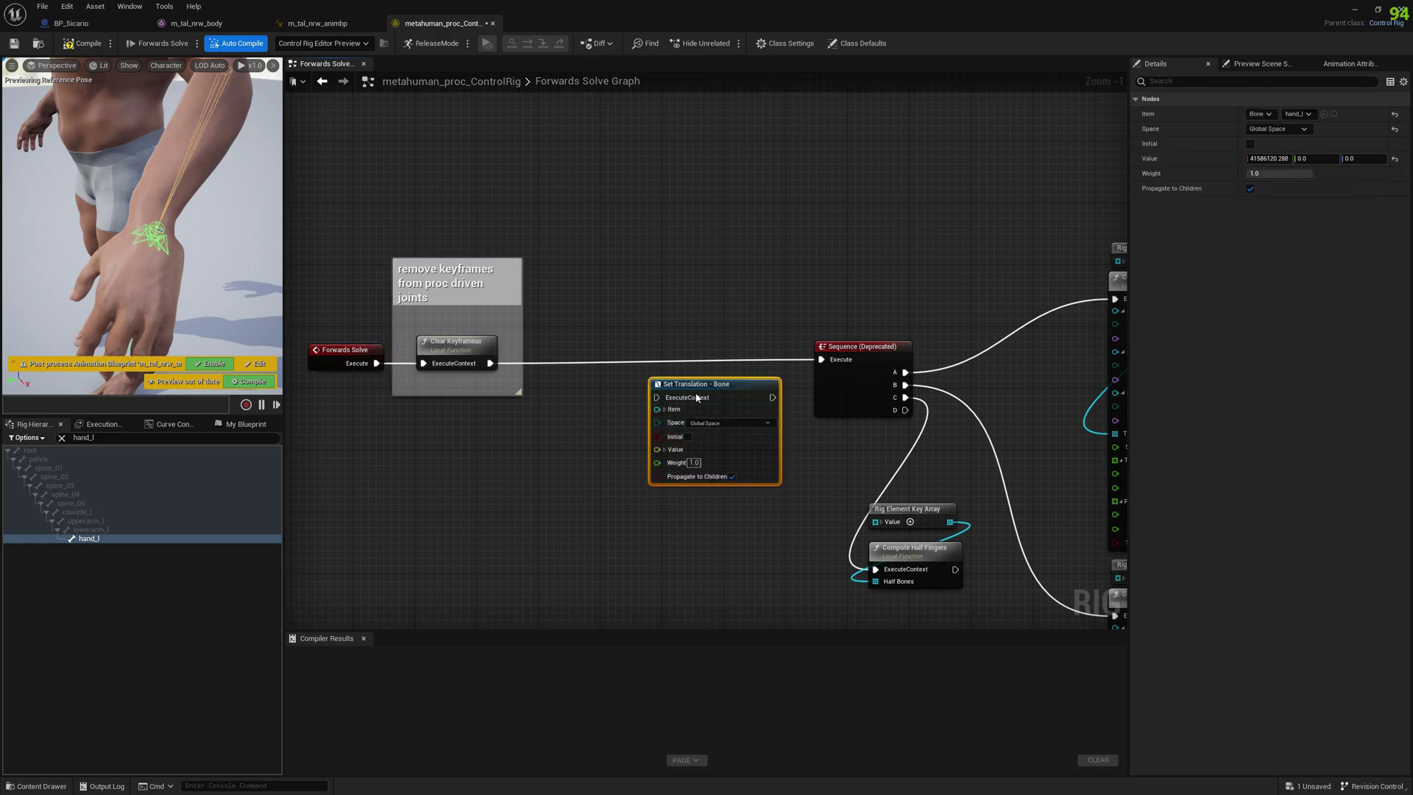
- Place the hand_l Set Translation node before Sequence and set its space to Local Space and its X value to 0
{"action": "left_click_drag", "start_coordinate": [692, 398], "coordinate": [691, 361]}
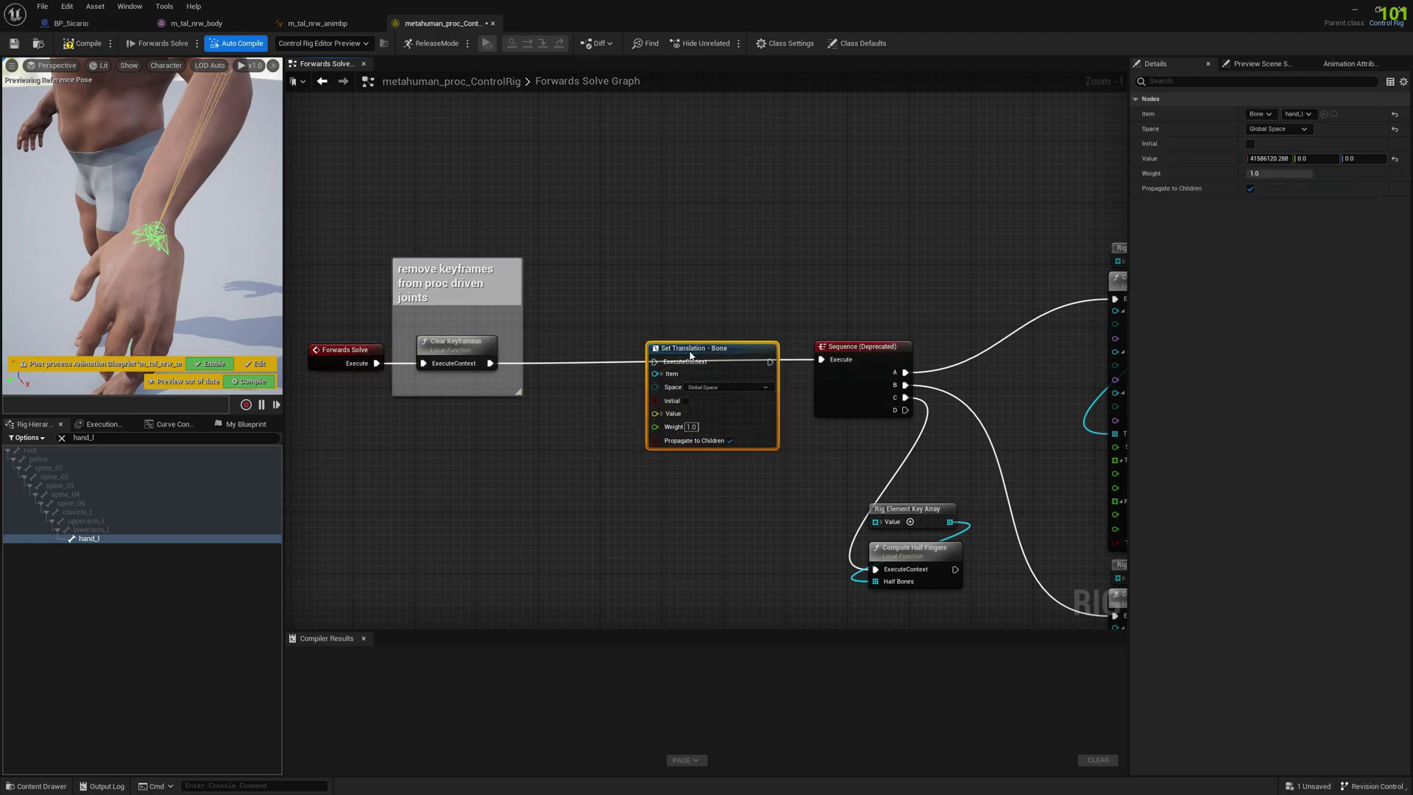
{"action": "left_click", "coordinate": [710, 388]}
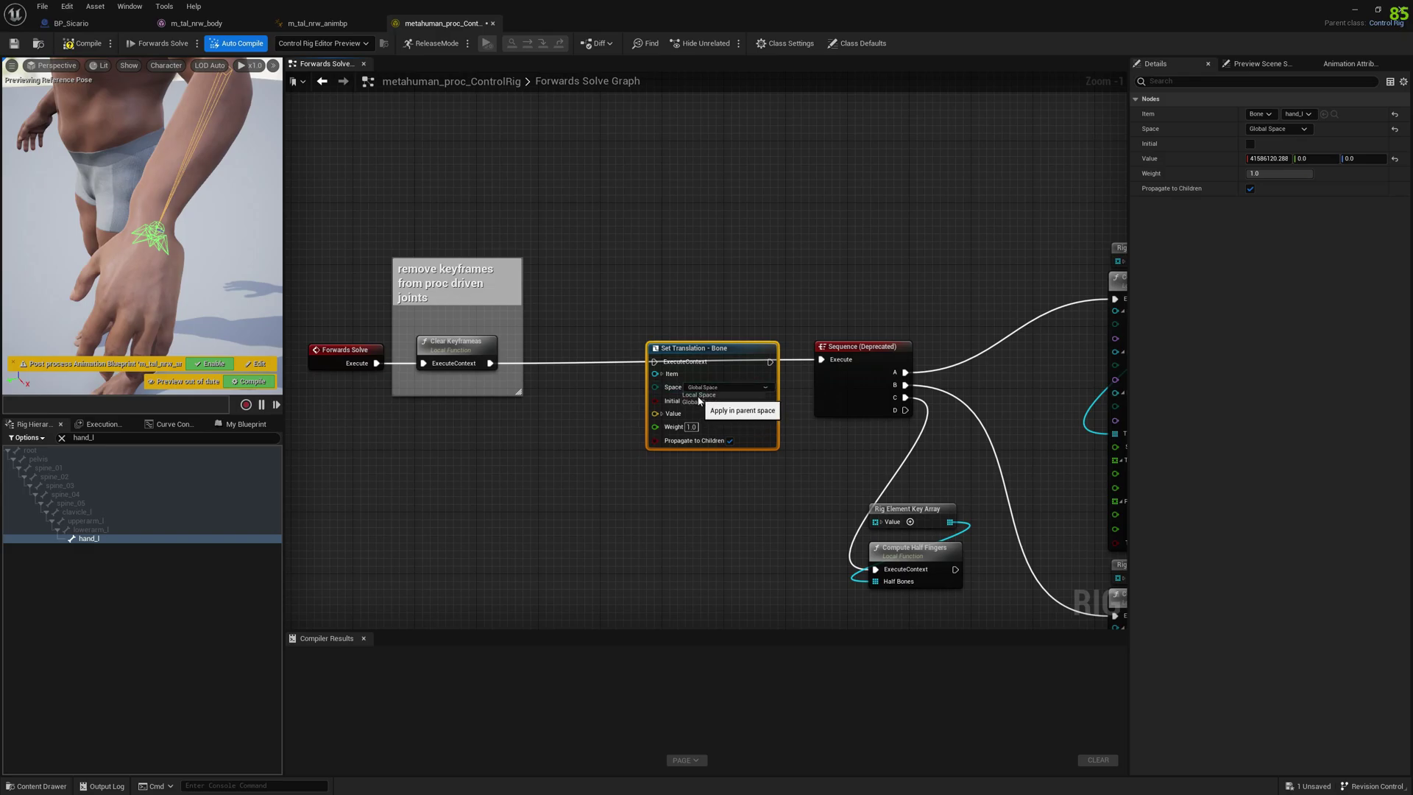
{"action": "left_click", "coordinate": [699, 395]}
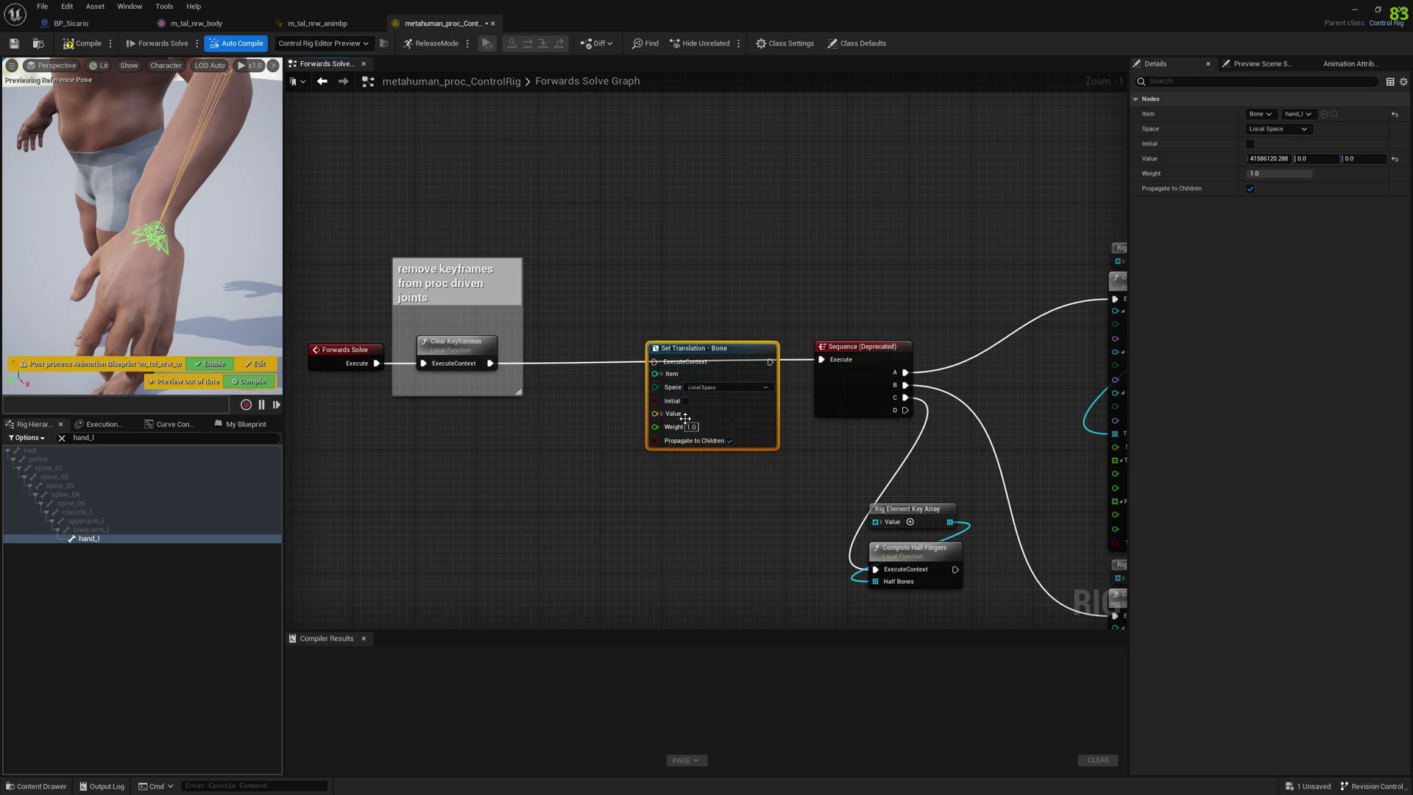
{"action": "left_click", "coordinate": [1279, 160]}
{"action": "type", "text": "0"}
{"action": "key", "text": "Return"}
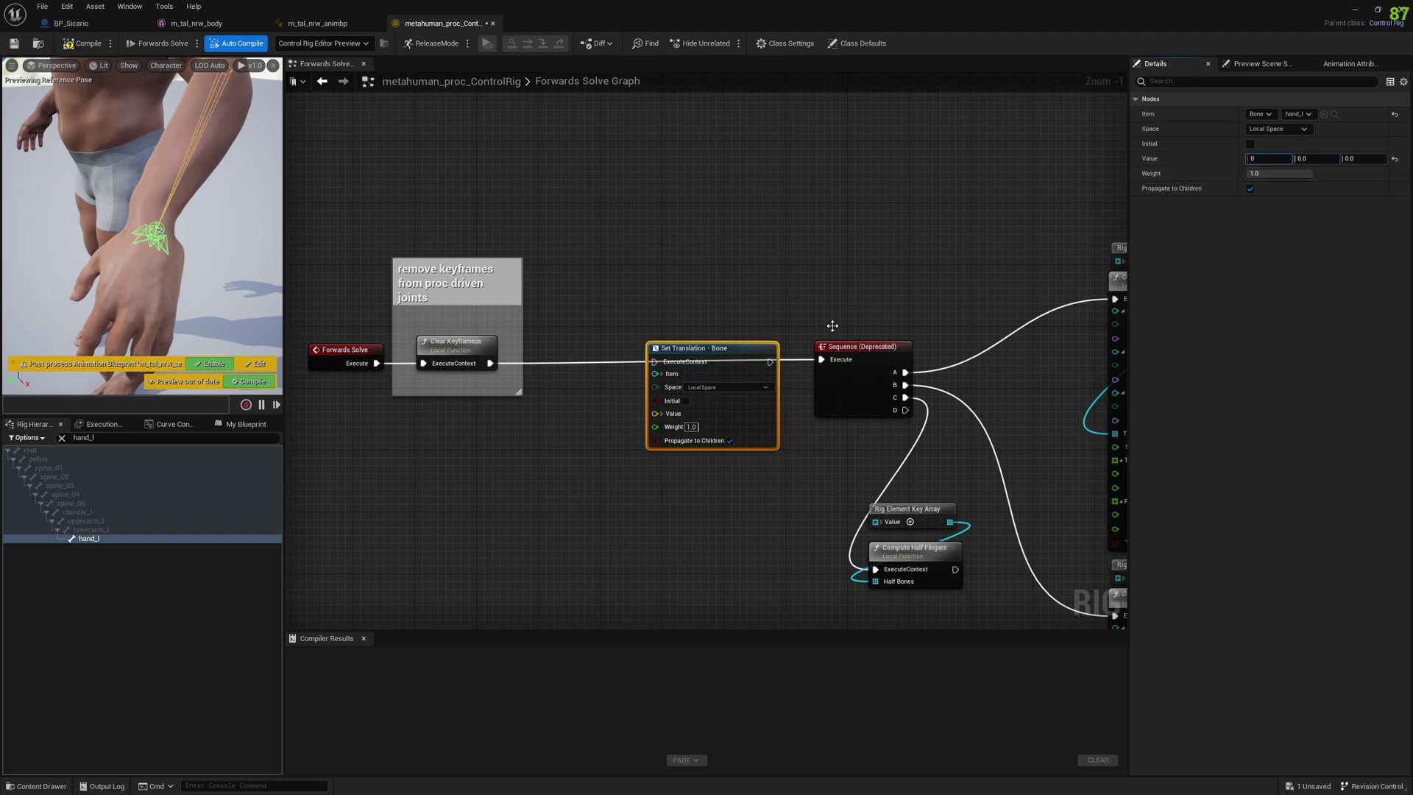
{"action": "left_click", "coordinate": [762, 251]}
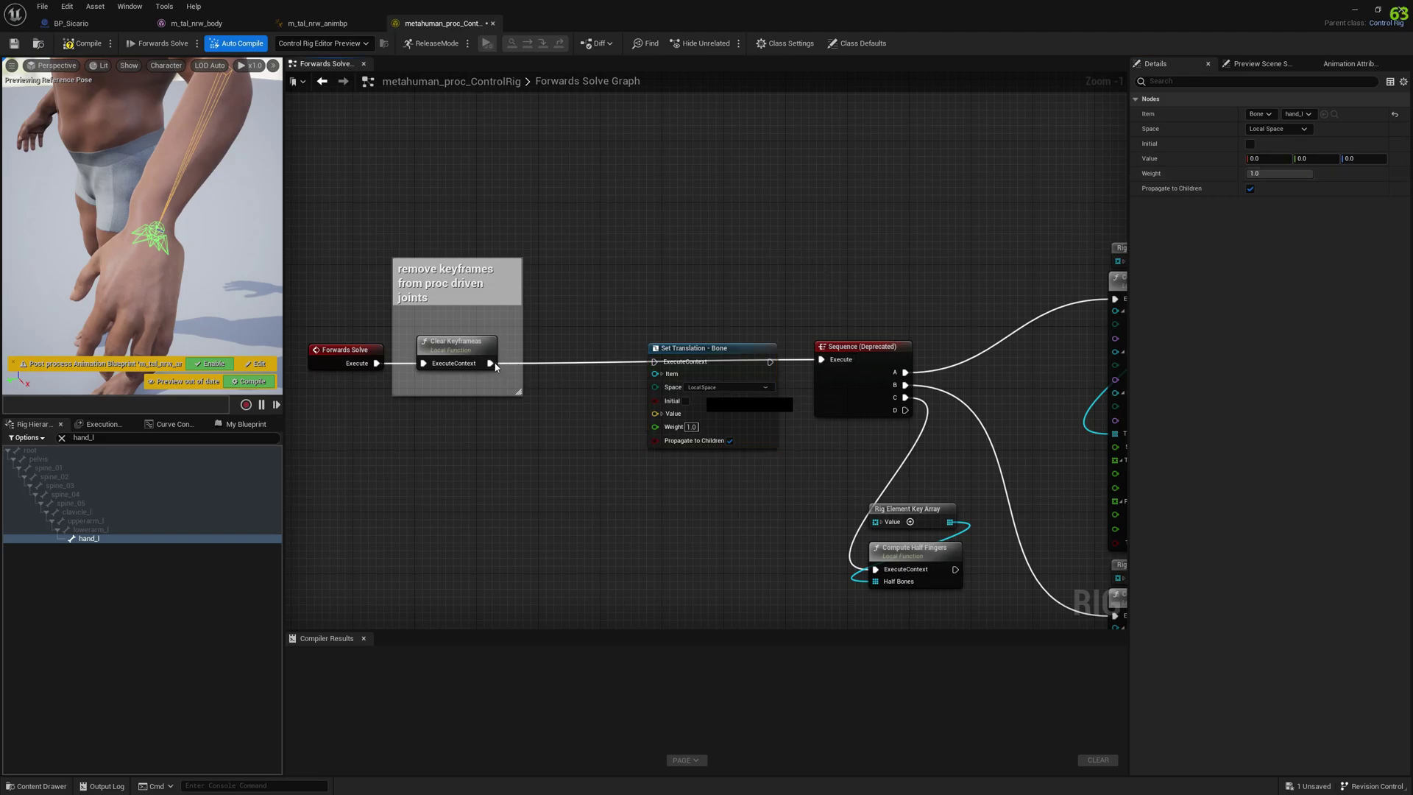
- Try linking Clear Keyframes to the hand_l Set Translation node, and reconnect Clear Keyframes directly to Sequence
{"action": "left_click_drag", "start_coordinate": [490, 363], "coordinate": [665, 366]}
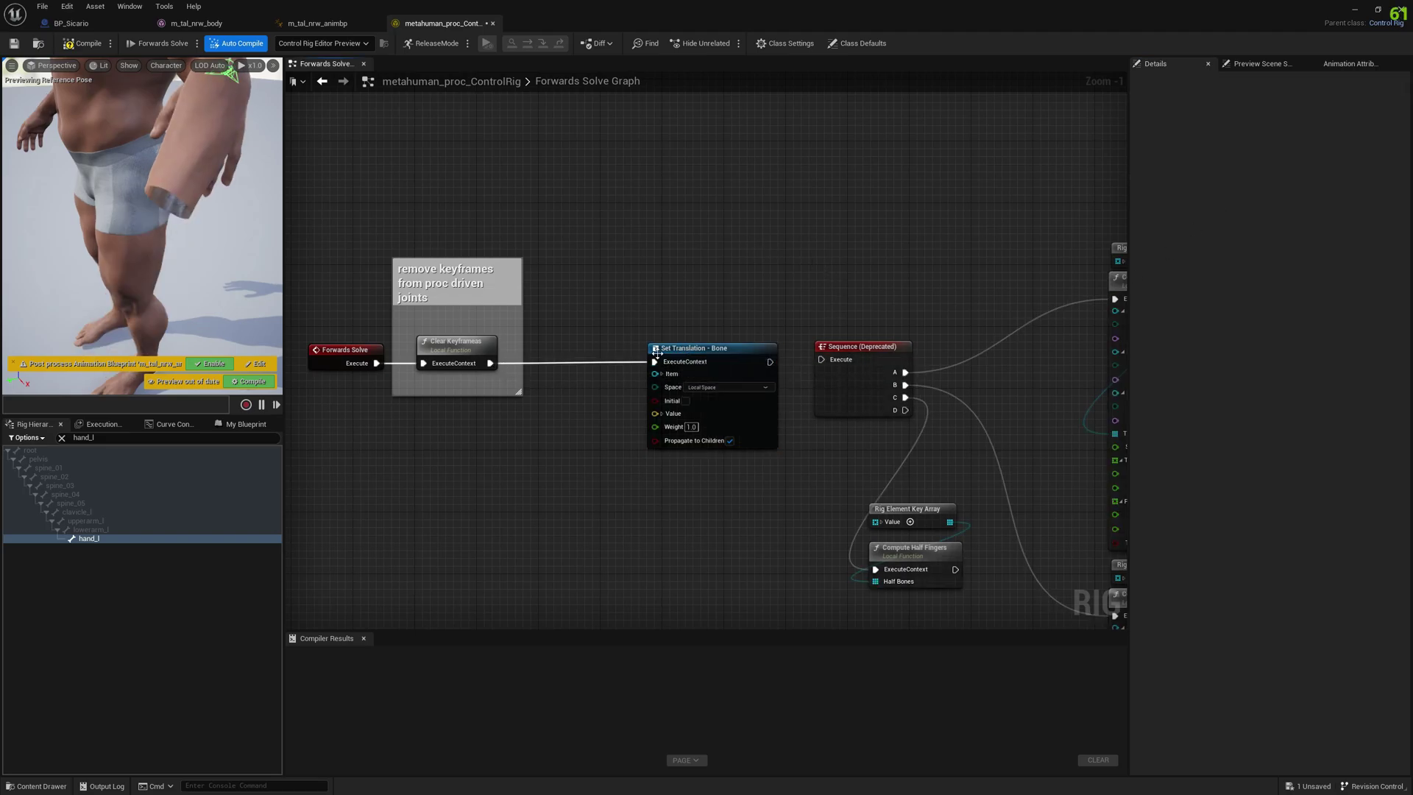
{"action": "right_click", "coordinate": [490, 363]}
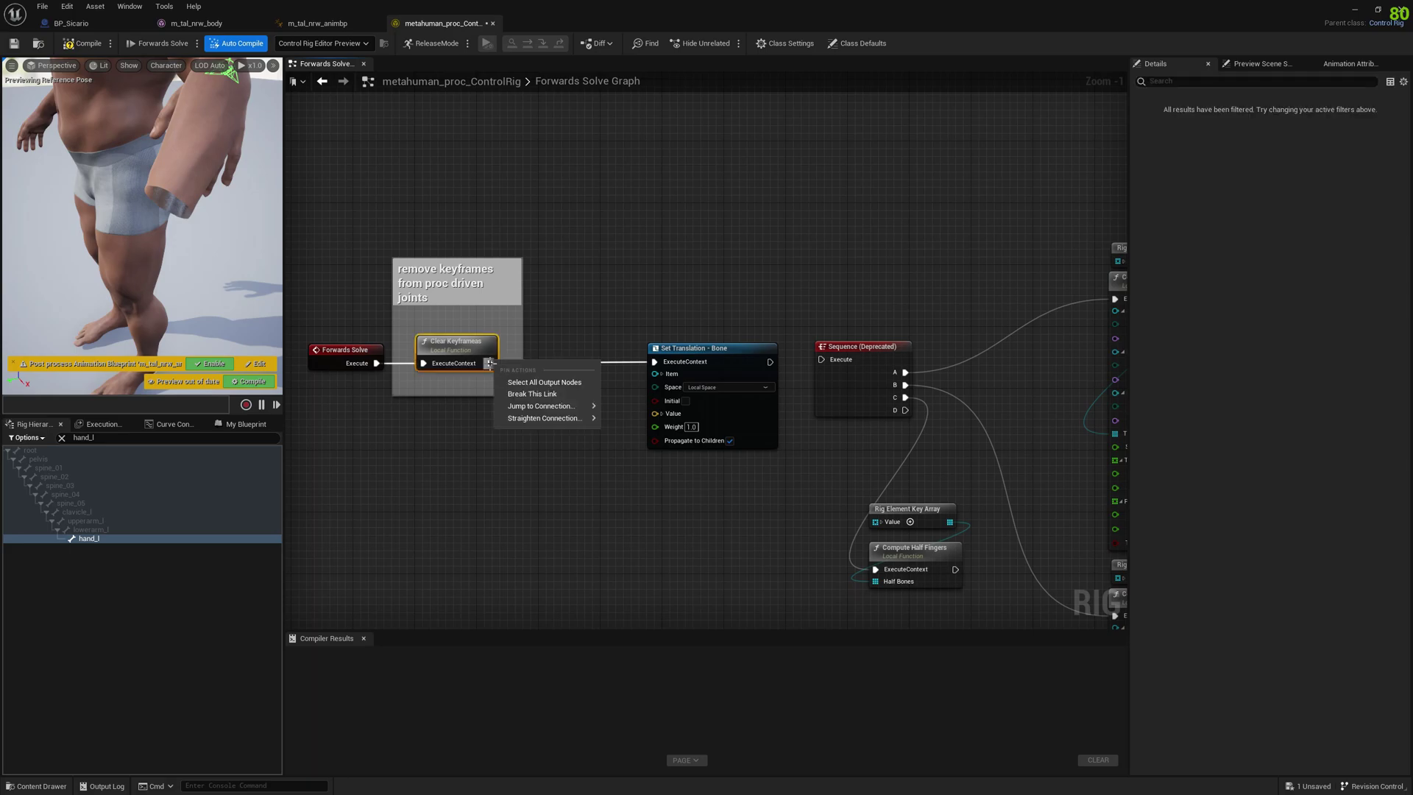
{"action": "left_click", "coordinate": [529, 398]}
{"action": "left_click_drag", "start_coordinate": [490, 363], "coordinate": [821, 360]}
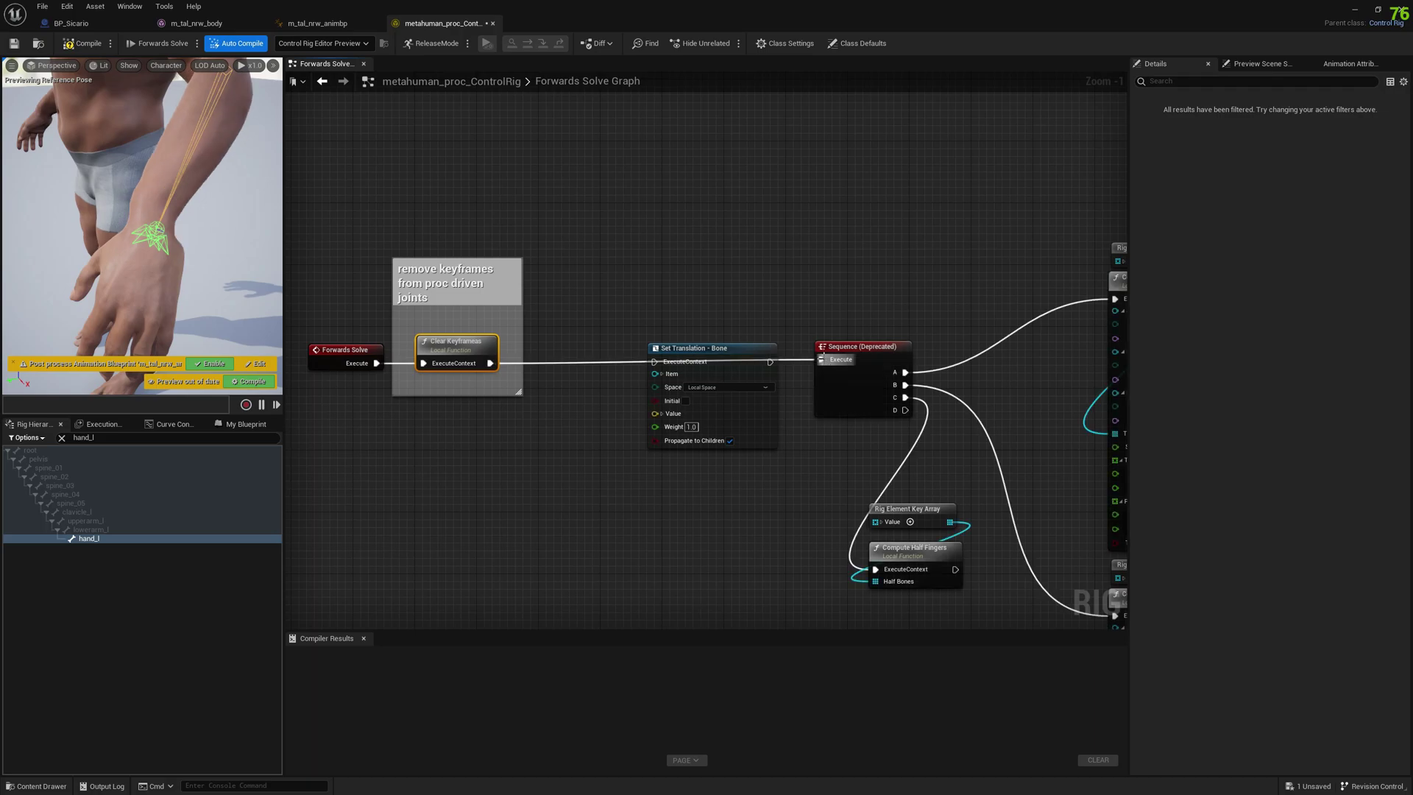
- Move the Set Translation node below the execution wire and add a Set Rotation node for hand_l beside it
{"action": "right_click_drag", "start_coordinate": [593, 334], "coordinate": [722, 316]}
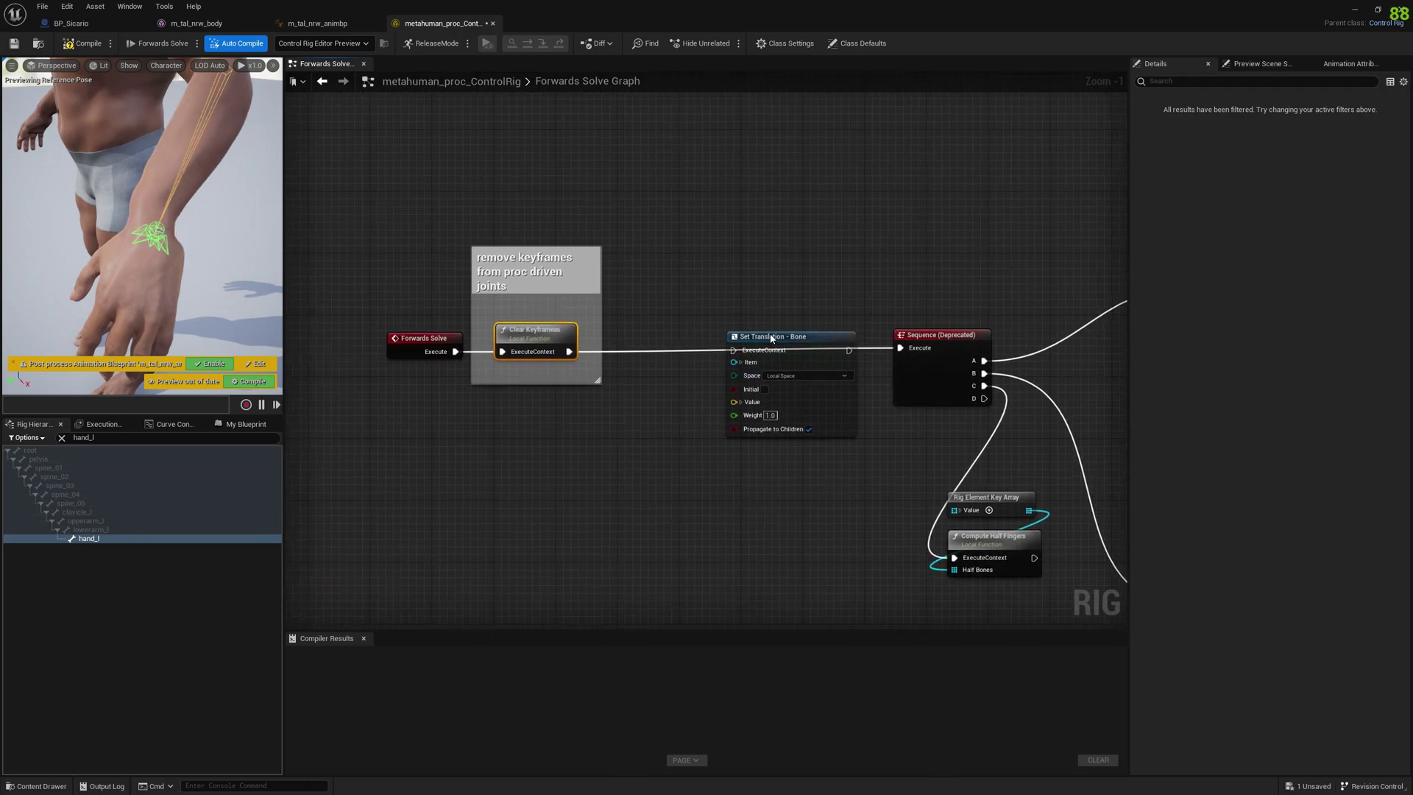
{"action": "left_click_drag", "start_coordinate": [771, 338], "coordinate": [754, 439]}
{"action": "left_click_drag", "start_coordinate": [89, 538], "coordinate": [554, 436]}
{"action": "left_click", "coordinate": [587, 498]}
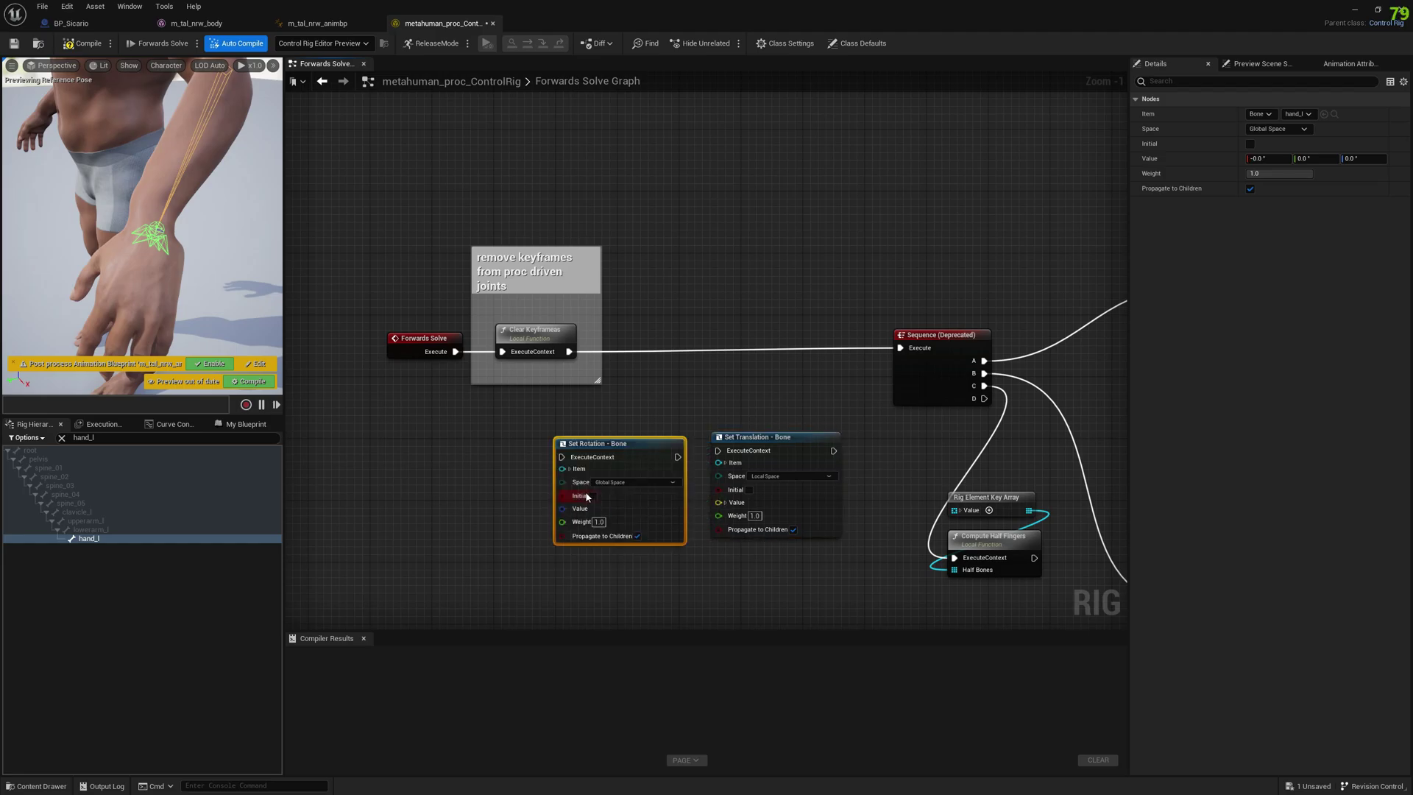
- Set the hand_l Set Rotation node to Local Space and connect its execution output to the Set Translation node
{"action": "left_click", "coordinate": [618, 482]}
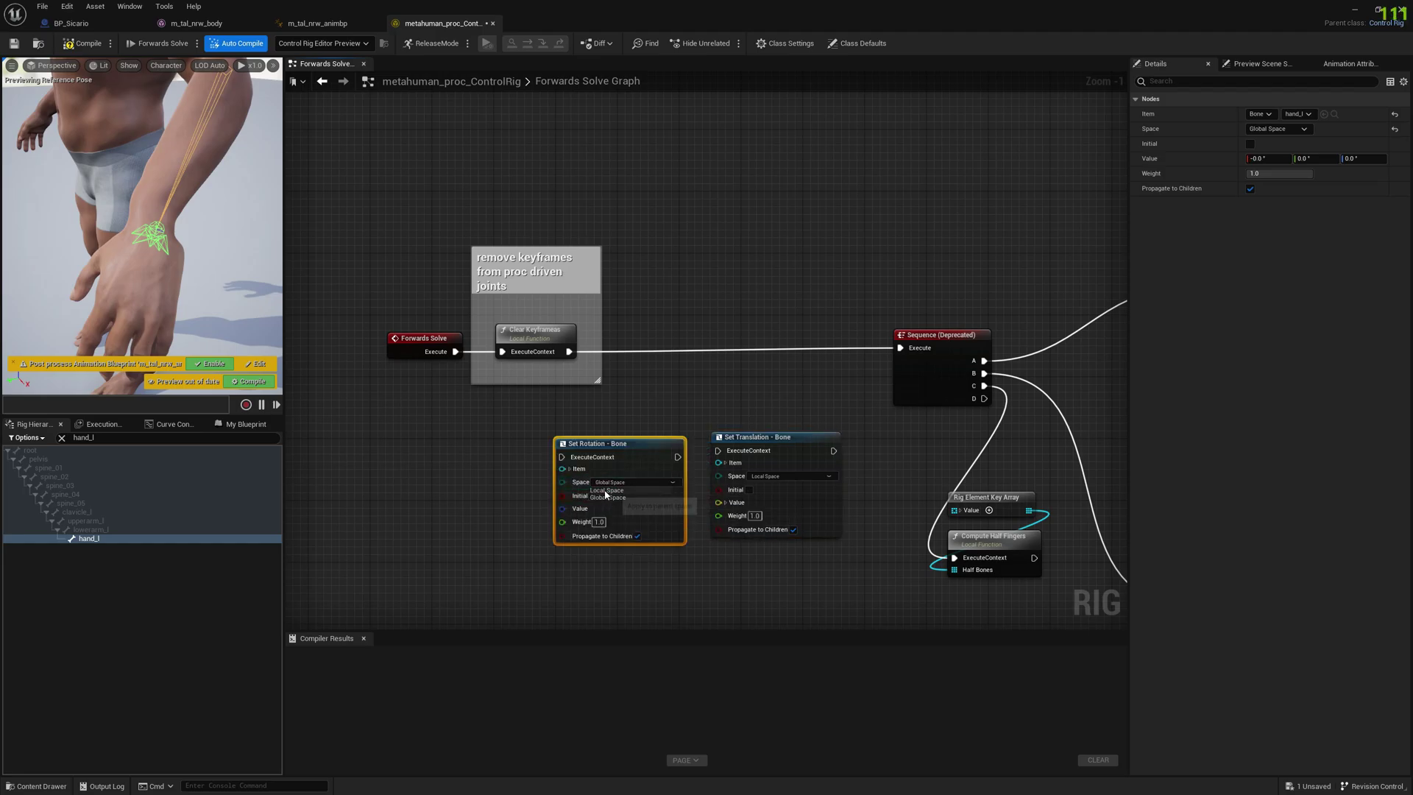
{"action": "left_click", "coordinate": [611, 490]}
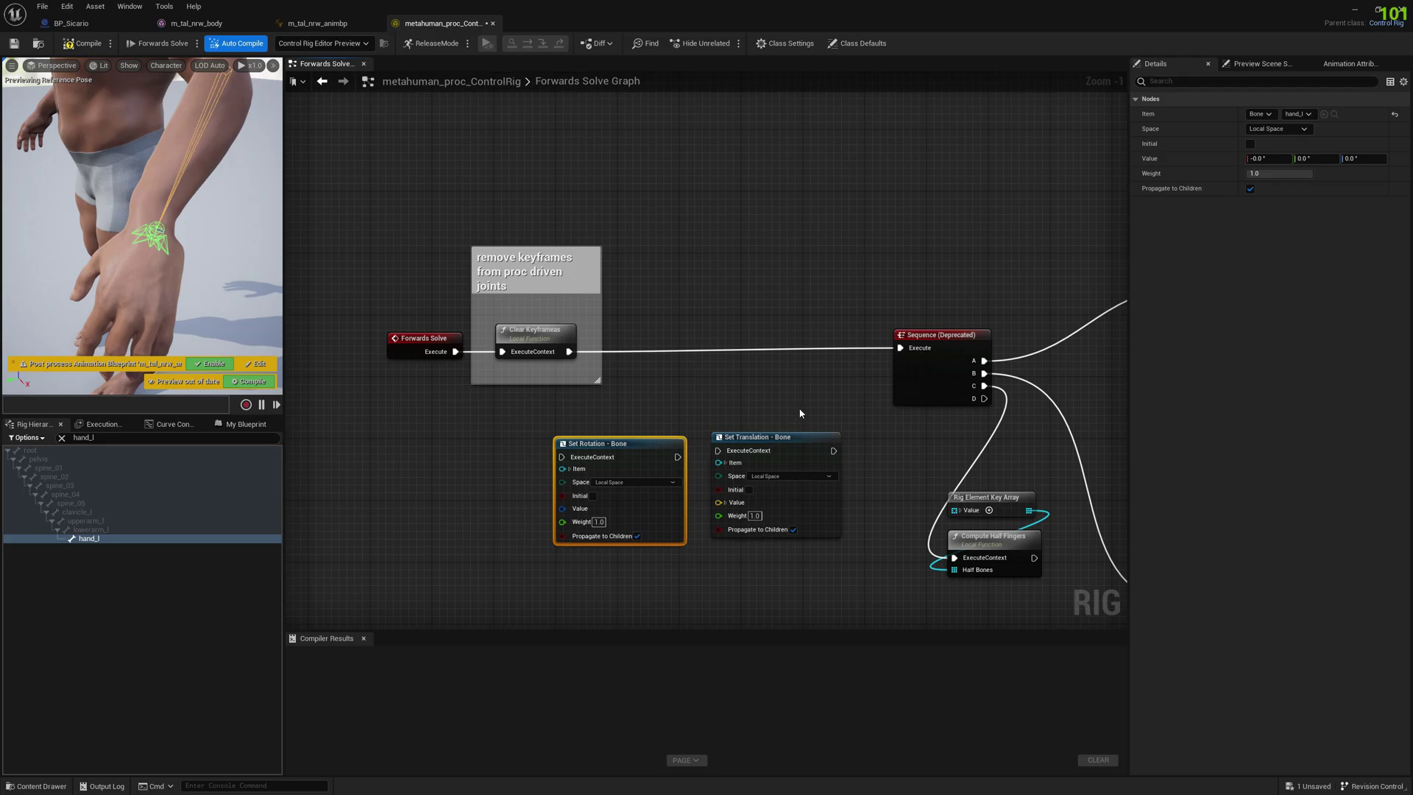
{"action": "left_click_drag", "start_coordinate": [677, 457], "coordinate": [717, 451]}
{"action": "key", "text": "q"}
{"action": "right_click_drag", "start_coordinate": [766, 404], "coordinate": [850, 361]}
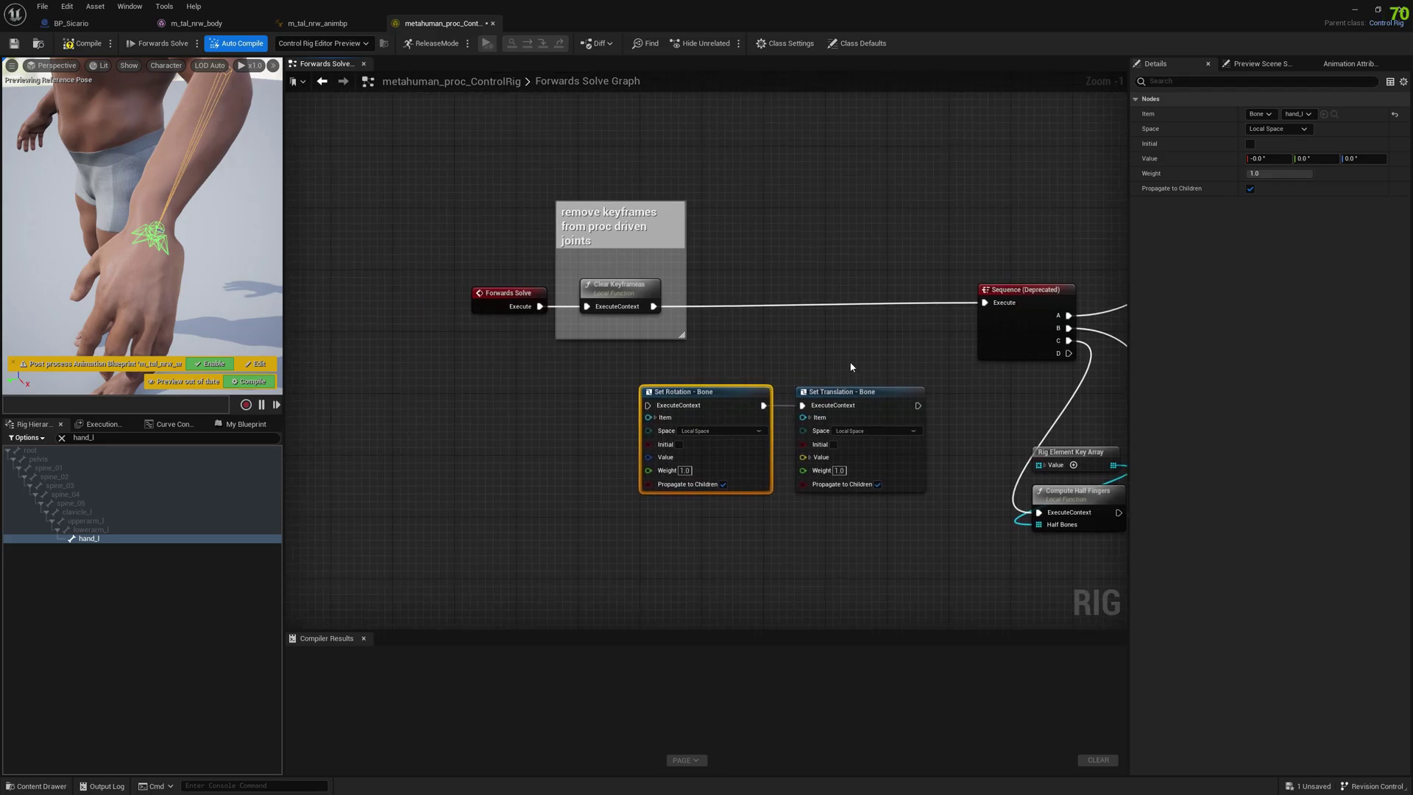
{"action": "left_click", "coordinate": [854, 398]}
{"action": "right_click_drag", "start_coordinate": [414, 377], "coordinate": [486, 441]}
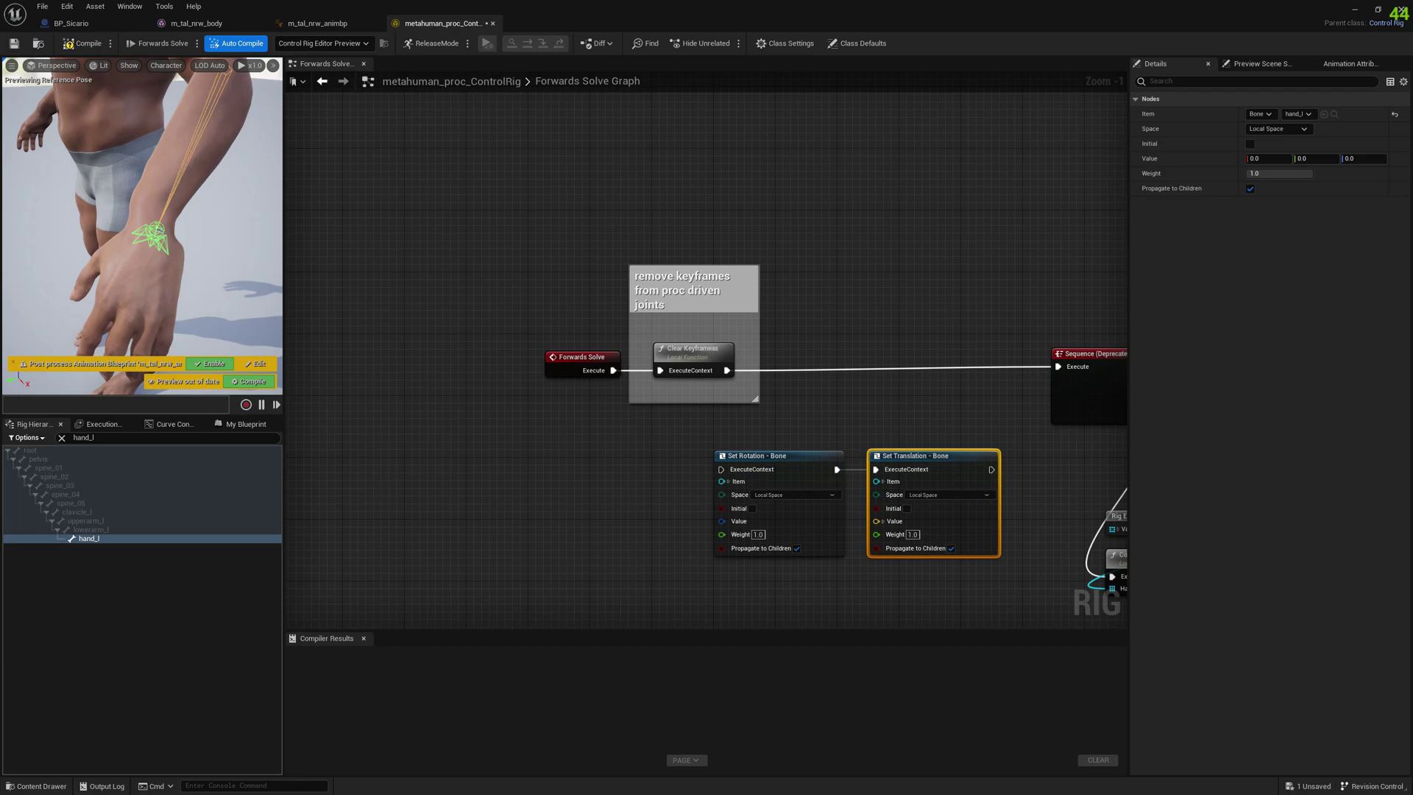
- Enable Control Bone Transform for the hand_l bone and widen the preview viewport
{"action": "right_click_drag", "start_coordinate": [156, 229], "coordinate": [198, 230], "text": "alt"}
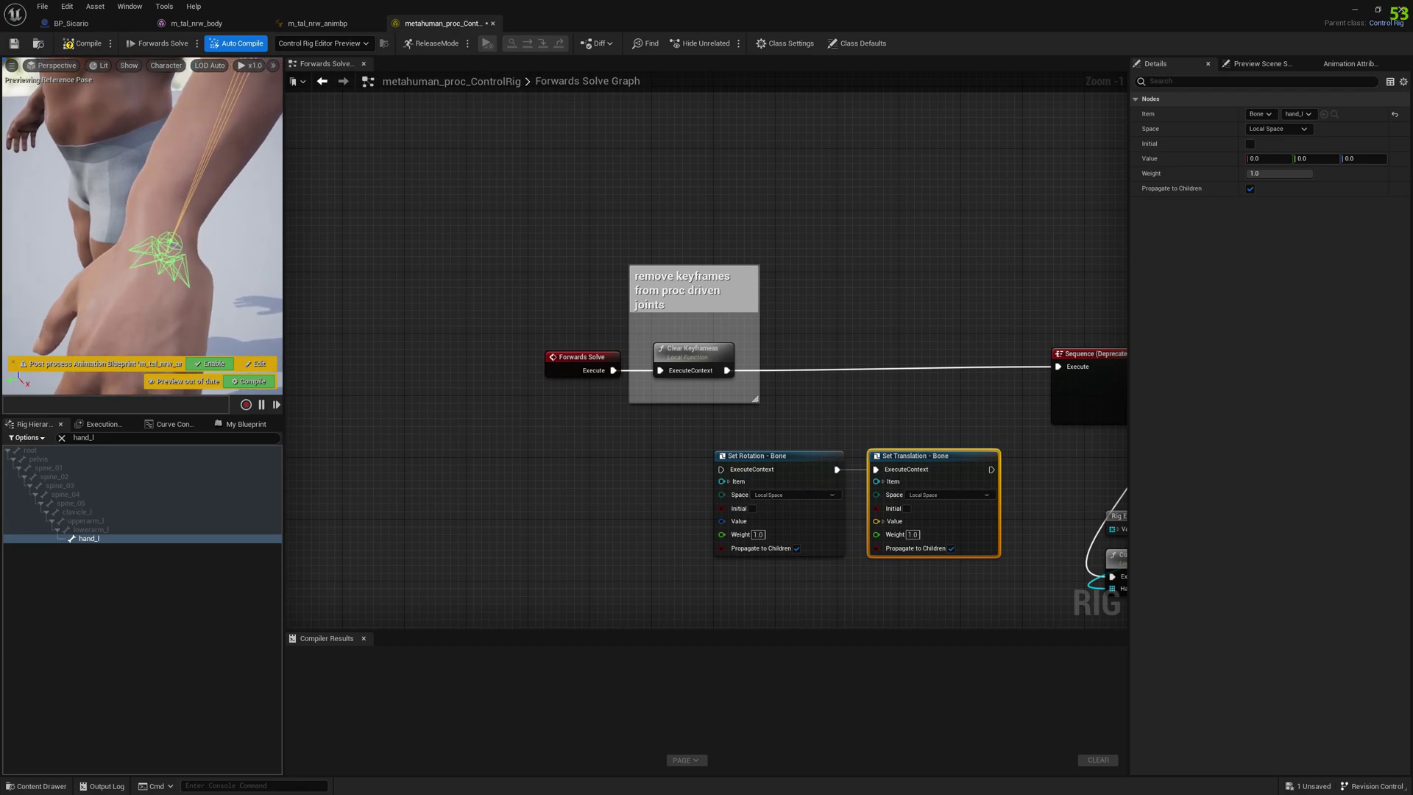
{"action": "left_click", "coordinate": [101, 538]}
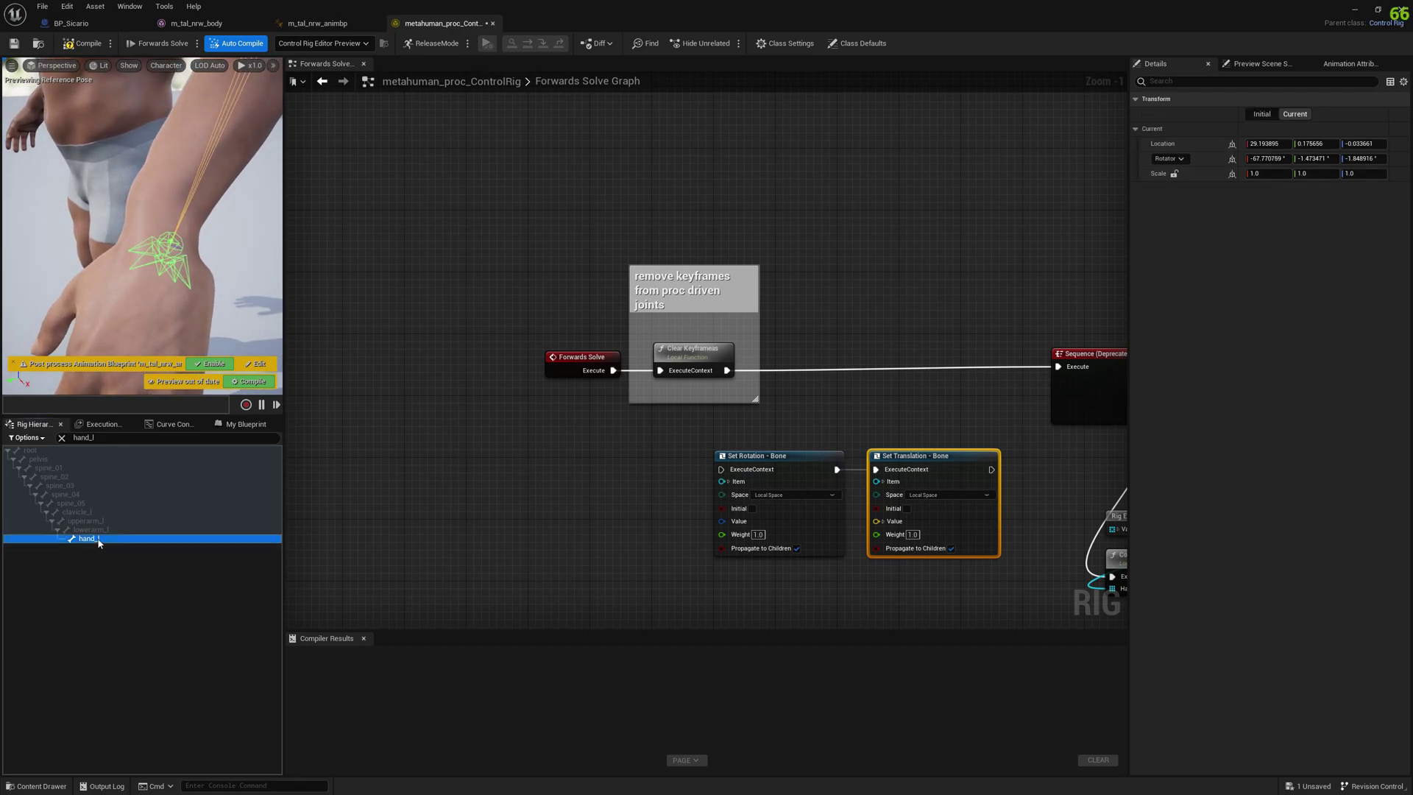
{"action": "left_click_drag", "start_coordinate": [183, 309], "coordinate": [184, 268], "text": "alt"}
{"action": "right_click_drag", "start_coordinate": [179, 338], "coordinate": [157, 338], "text": "alt"}
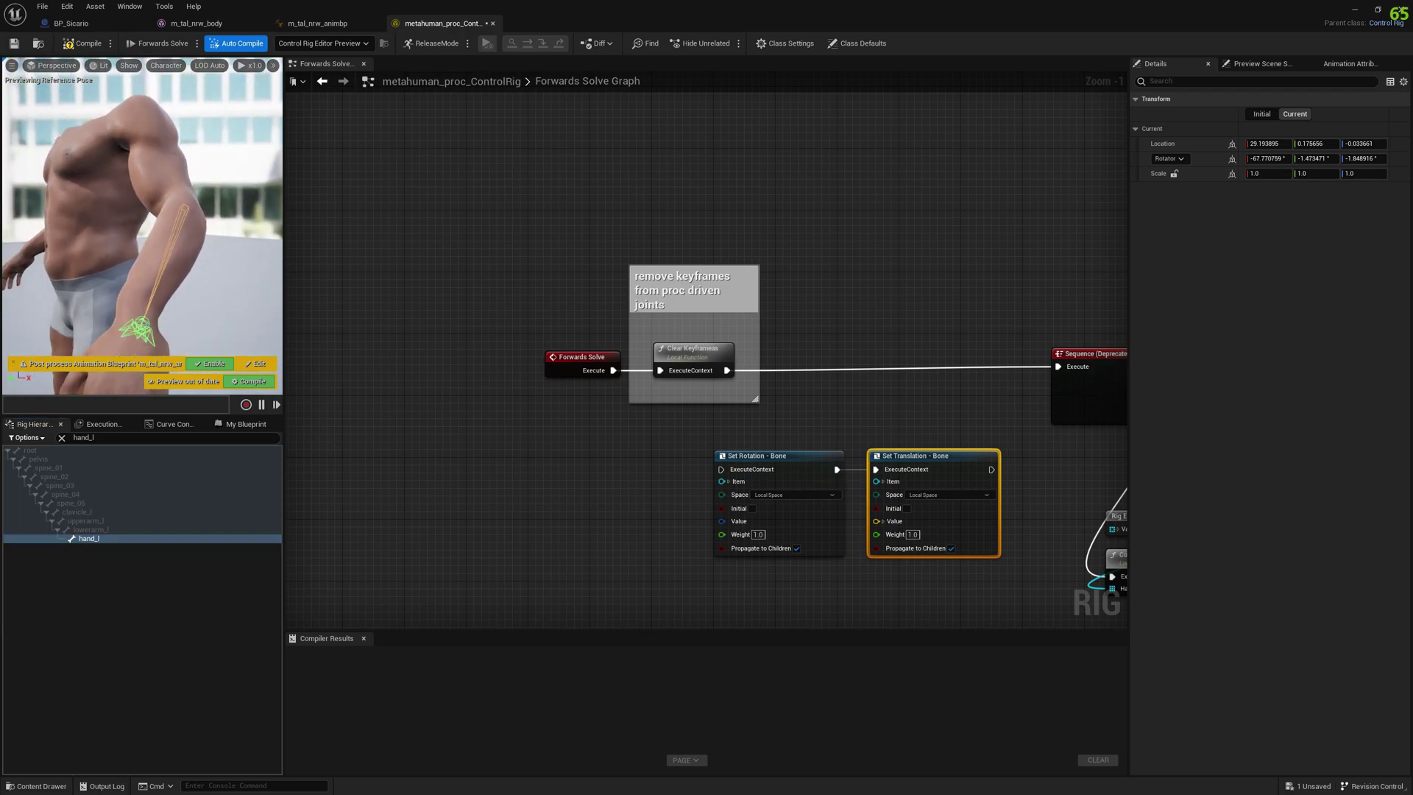
{"action": "left_click_drag", "start_coordinate": [179, 338], "coordinate": [201, 338], "text": "alt"}
{"action": "right_click_drag", "start_coordinate": [179, 338], "coordinate": [201, 338], "text": "alt"}
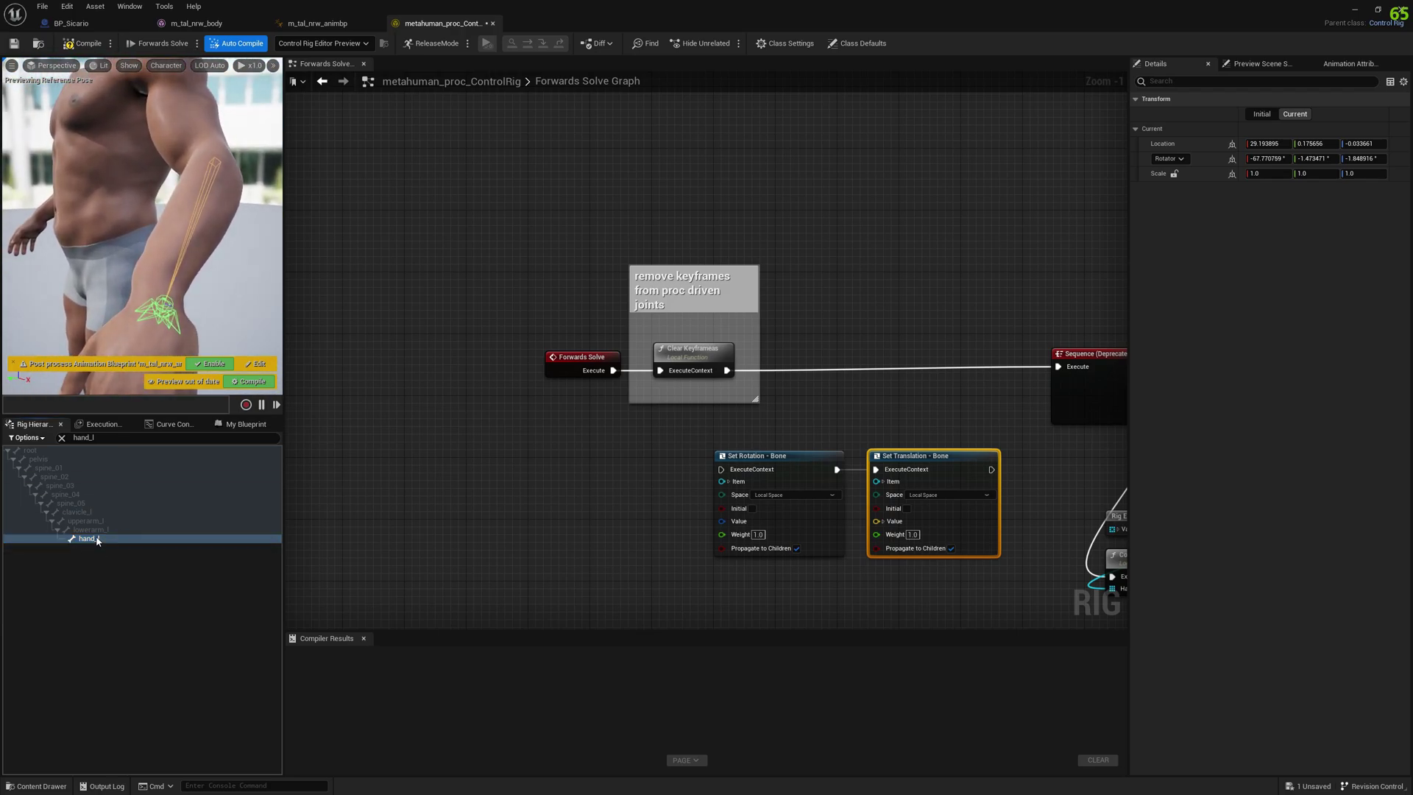
{"action": "right_click", "coordinate": [97, 540]}
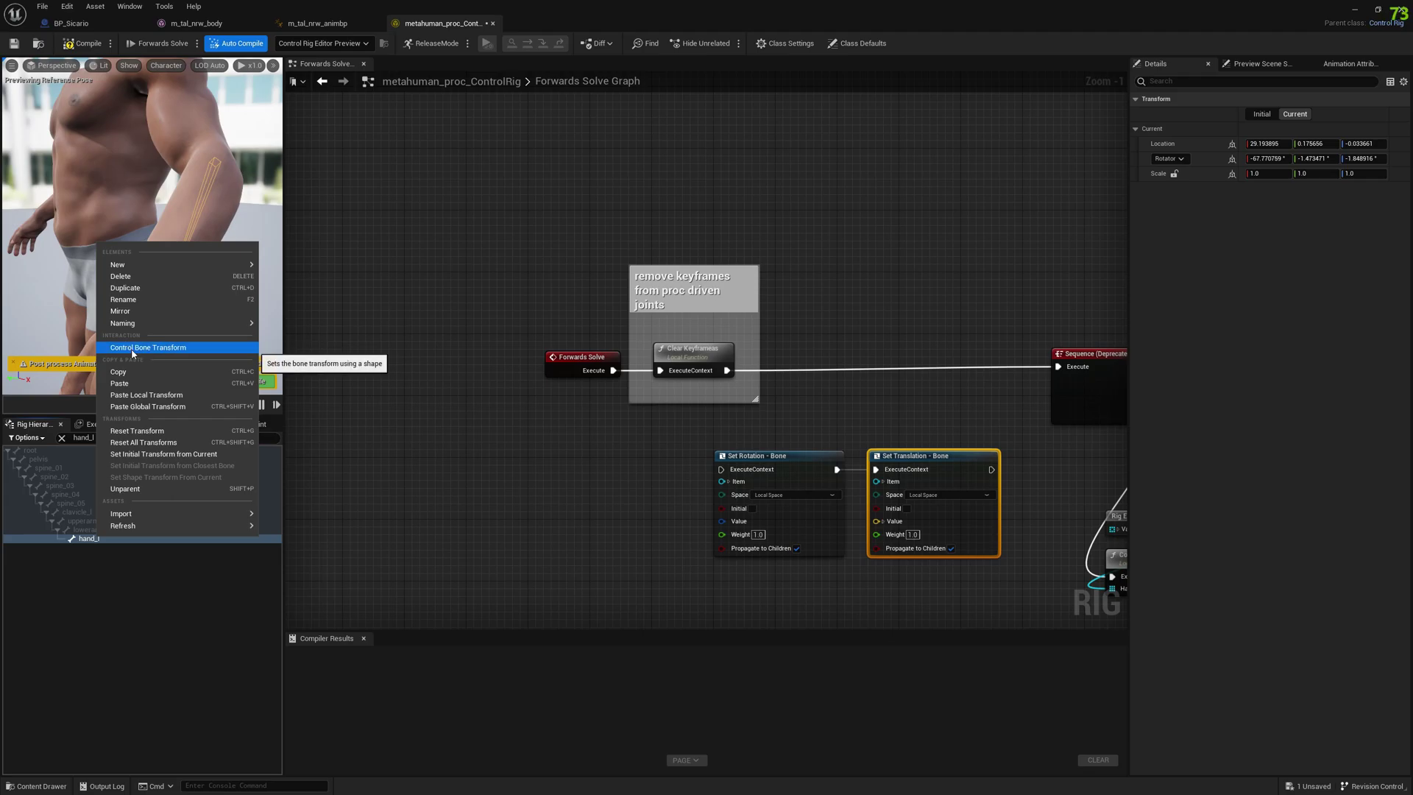
{"action": "left_click", "coordinate": [155, 351]}
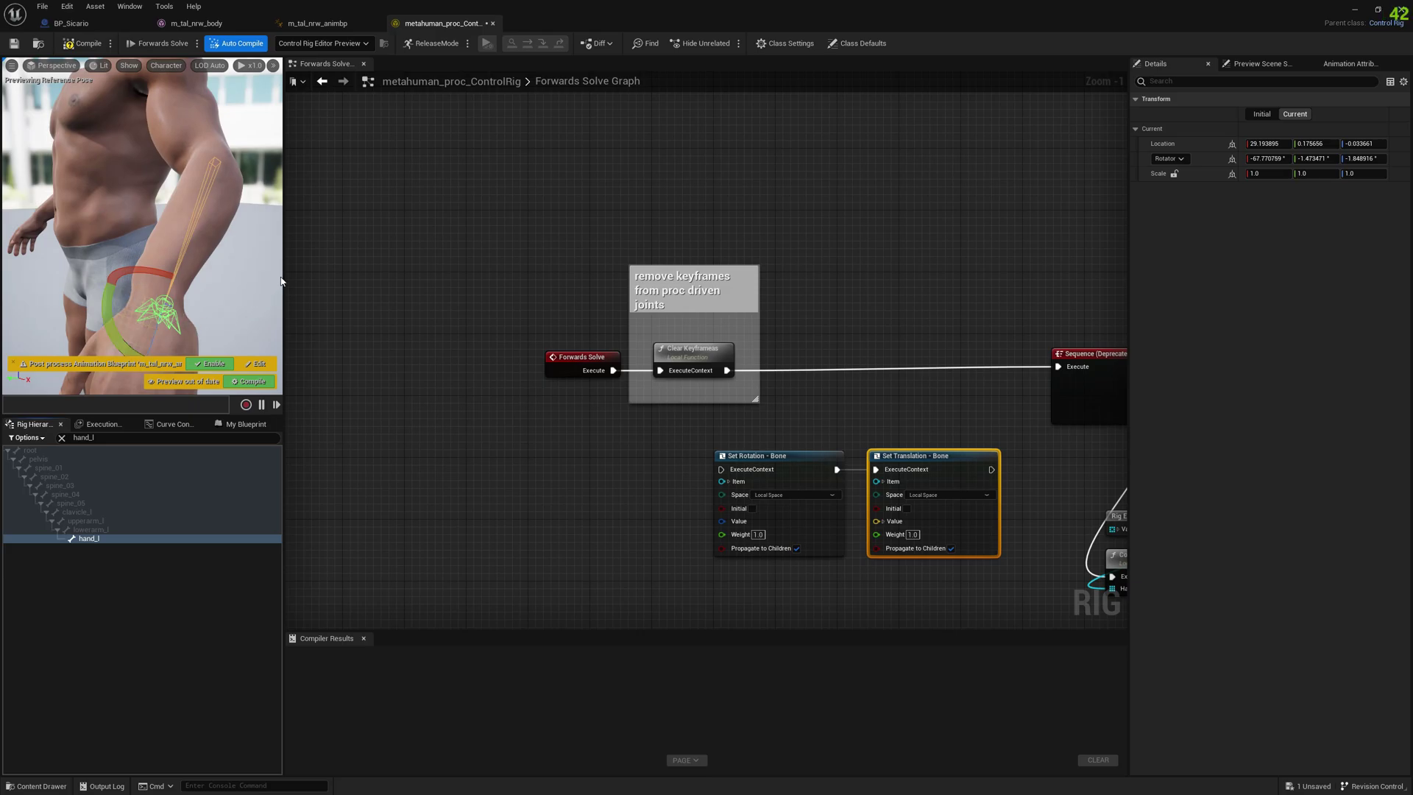
{"action": "left_click_drag", "start_coordinate": [282, 274], "coordinate": [486, 281]}
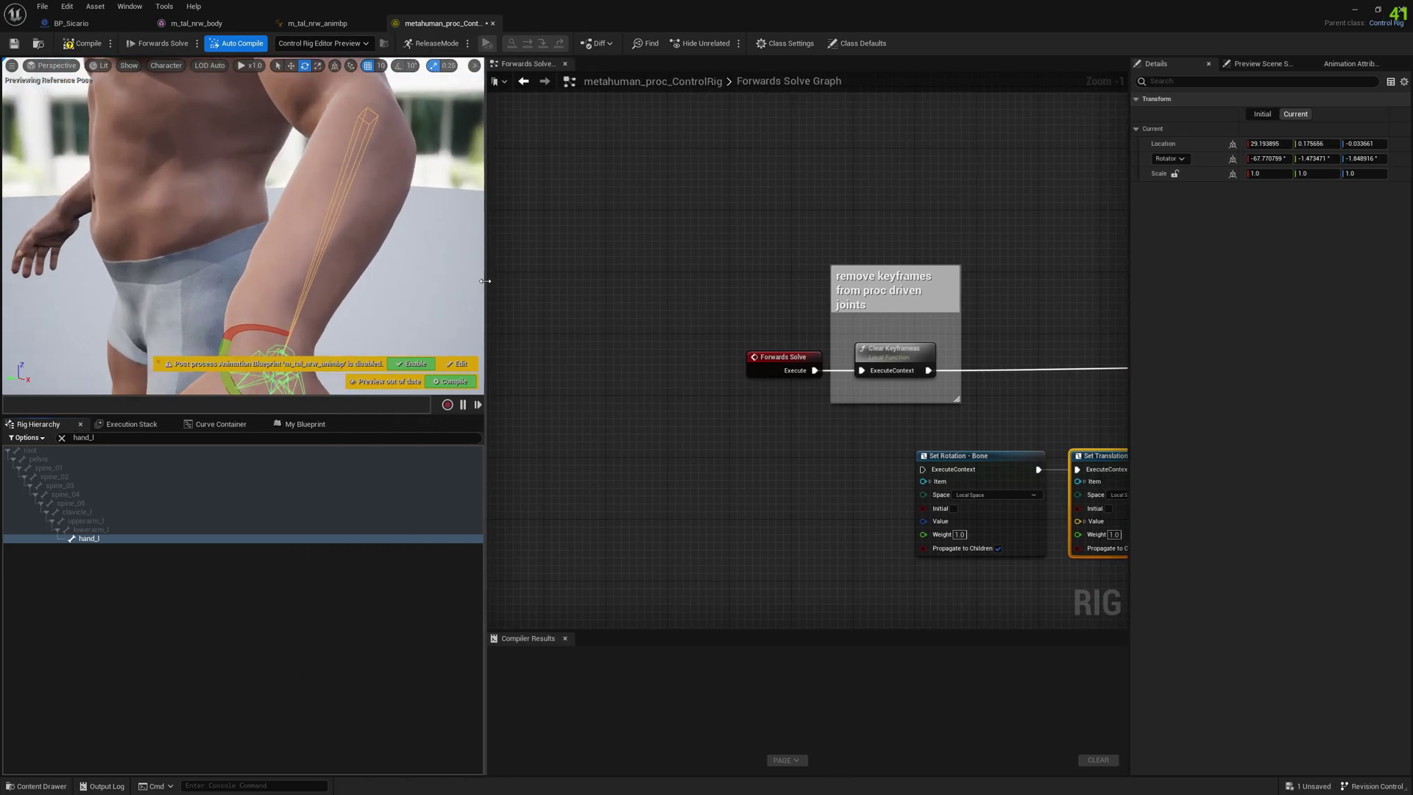
- Shift the hand_l bone at the wrist in the preview and rotate it to about -68.03°, -3.75°, 3.76°
{"action": "key", "text": "f"}
{"action": "key", "text": "w"}
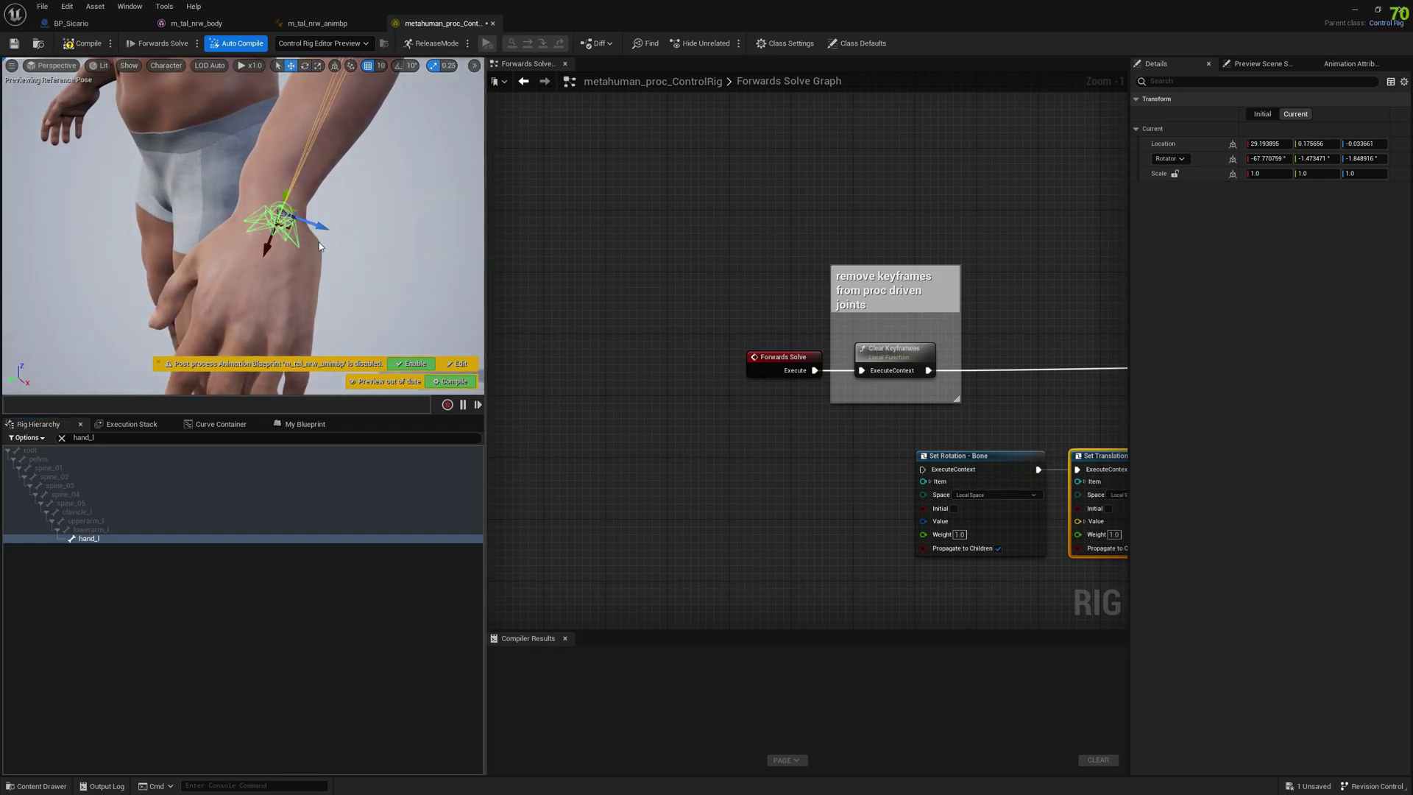
{"action": "left_click_drag", "start_coordinate": [311, 225], "coordinate": [286, 220]}
{"action": "left_click_drag", "start_coordinate": [353, 255], "coordinate": [221, 257], "text": "alt"}
{"action": "left_click_drag", "start_coordinate": [349, 221], "coordinate": [336, 226], "text": "alt"}
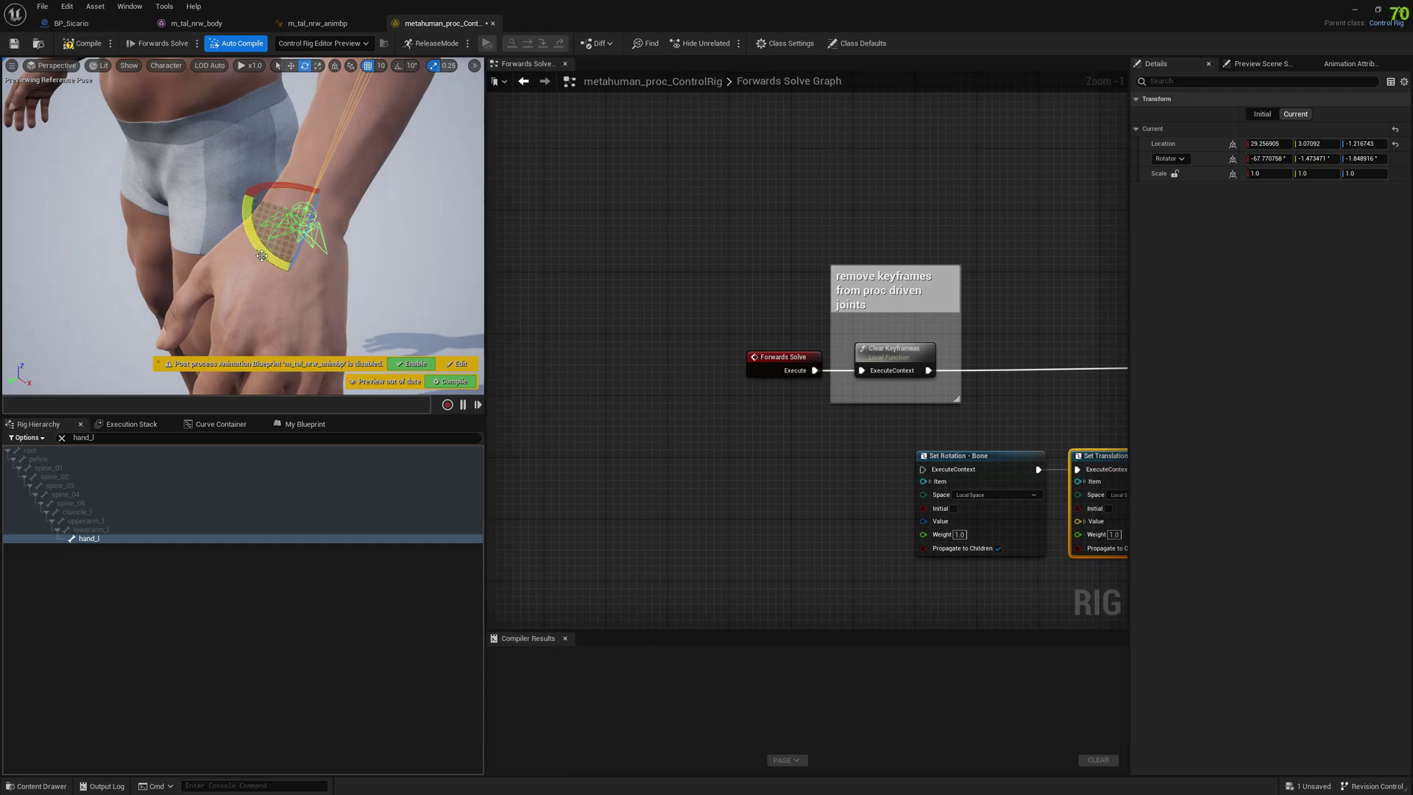
{"action": "left_click_drag", "start_coordinate": [261, 255], "coordinate": [283, 274]}
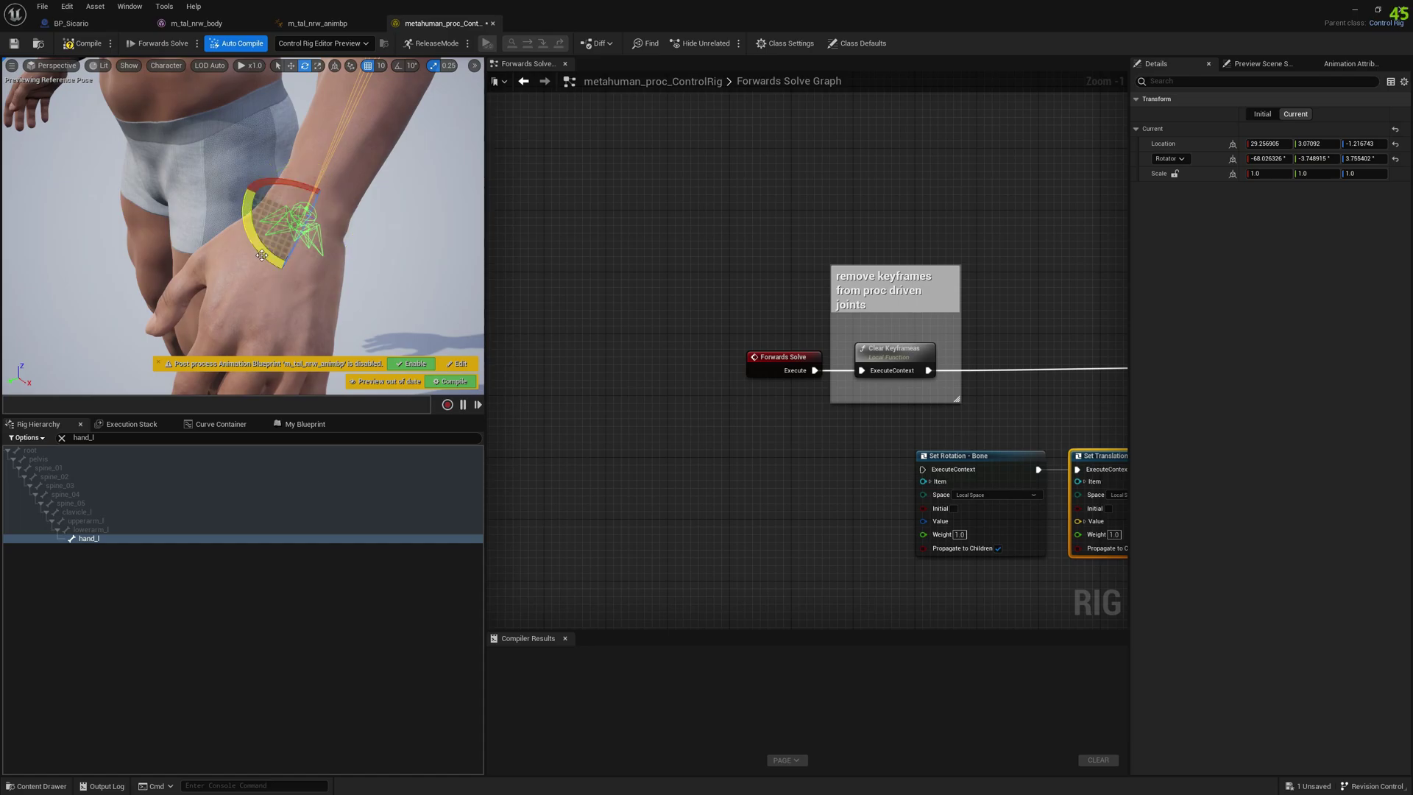
- Fine-tune the hand_l bone's position at the wrist to about 29.35, 0.93, -1.92, checking the hand from several angles
{"action": "right_click_drag", "start_coordinate": [261, 255], "coordinate": [345, 228]}
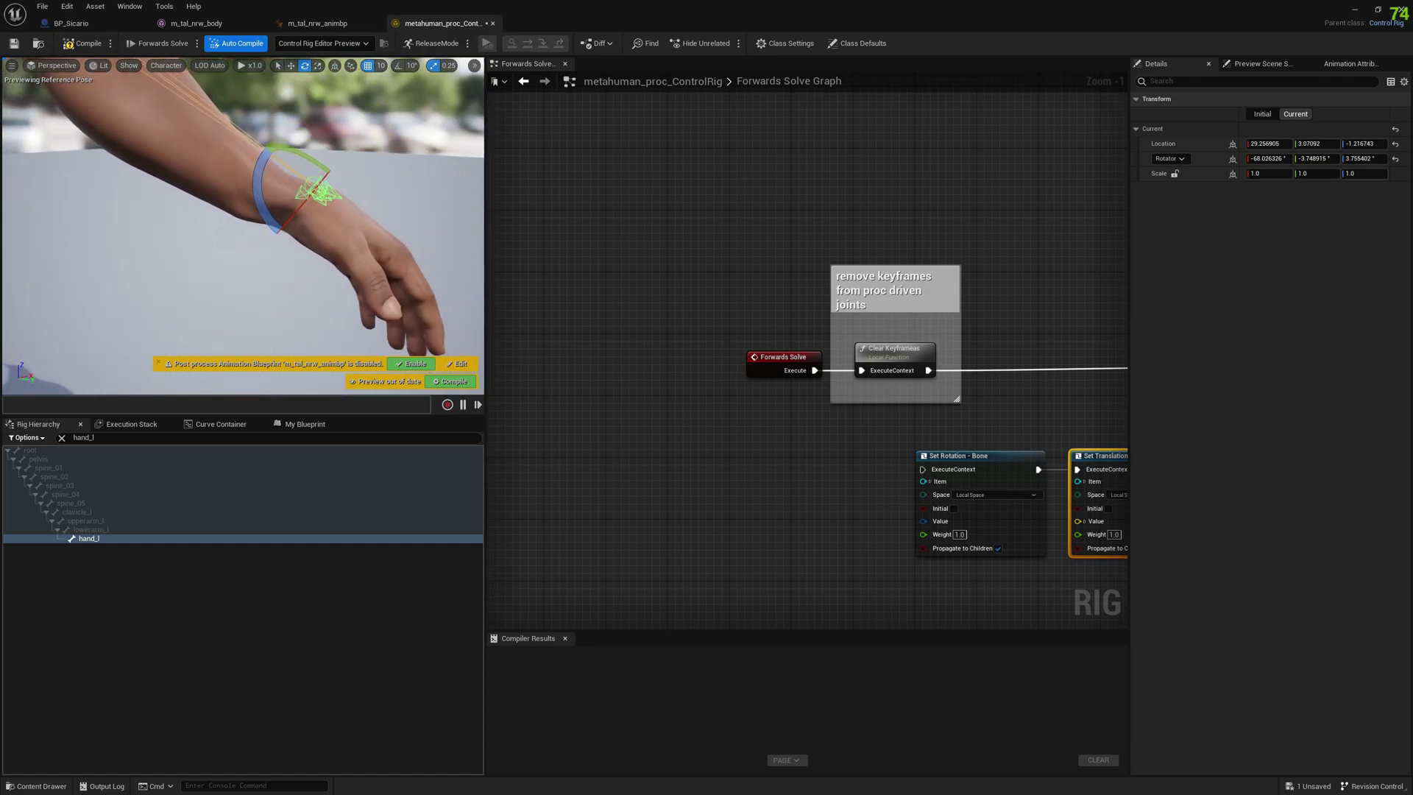
{"action": "right_click_drag", "start_coordinate": [176, 251], "coordinate": [344, 215]}
{"action": "key", "text": "w"}
{"action": "left_click_drag", "start_coordinate": [331, 162], "coordinate": [310, 179]}
{"action": "mouse_move", "coordinate": [335, 246]}
{"action": "right_mouse_down"}
{"action": "mouse_move", "coordinate": [383, 246]}
{"action": "mouse_move", "coordinate": [335, 245]}
{"action": "right_mouse_up"}
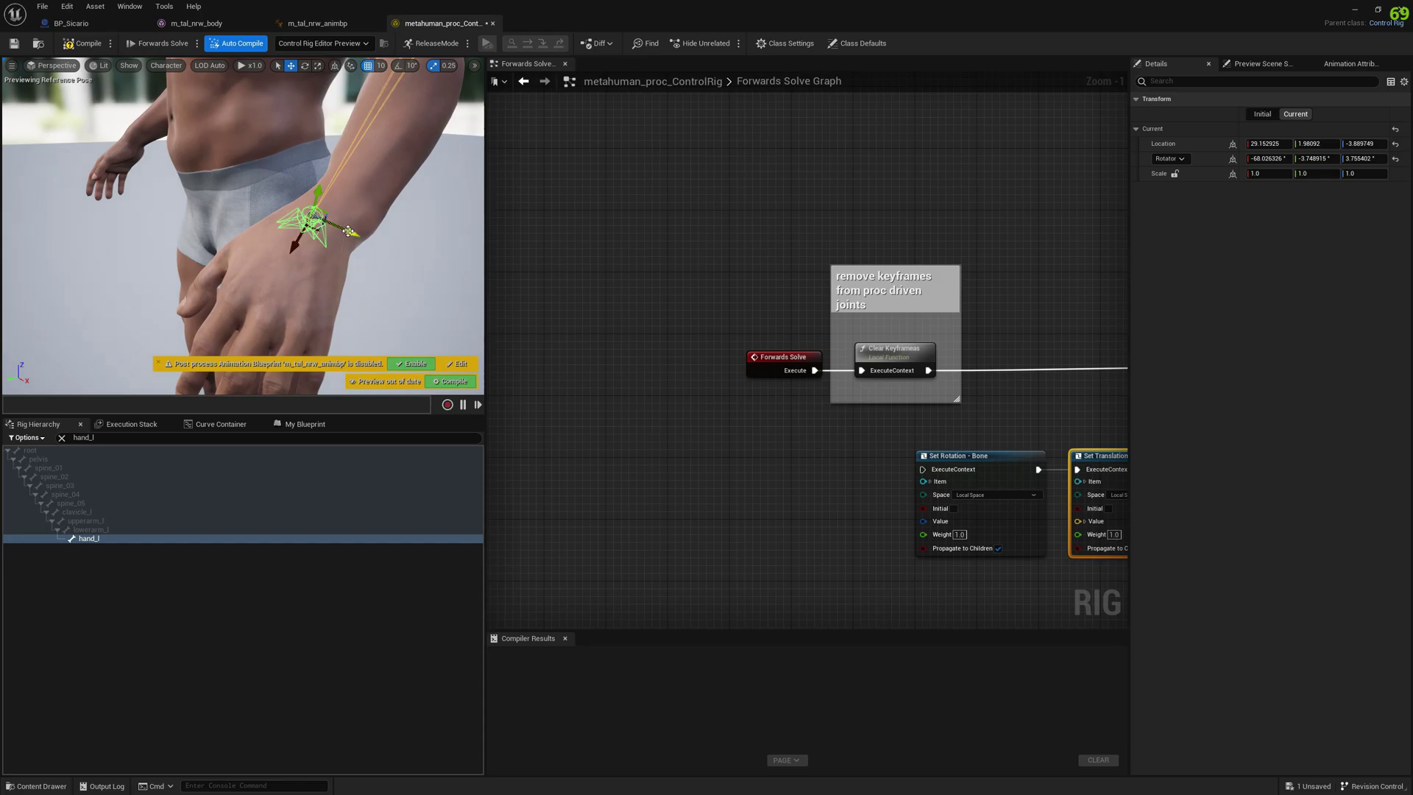
{"action": "left_click_drag", "start_coordinate": [348, 231], "coordinate": [365, 237]}
{"action": "right_click_drag", "start_coordinate": [366, 237], "coordinate": [428, 237]}
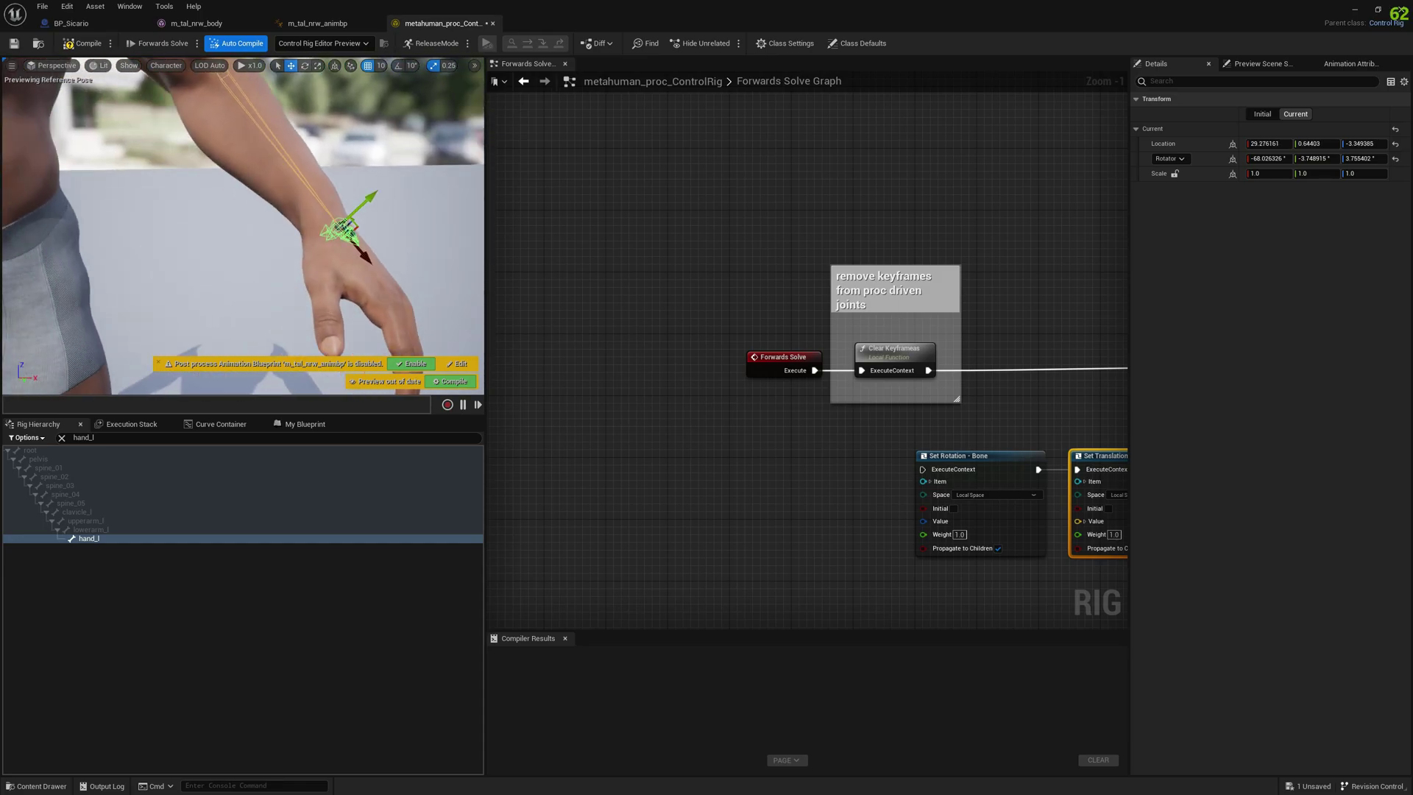
{"action": "right_click_drag", "start_coordinate": [243, 225], "coordinate": [295, 225]}
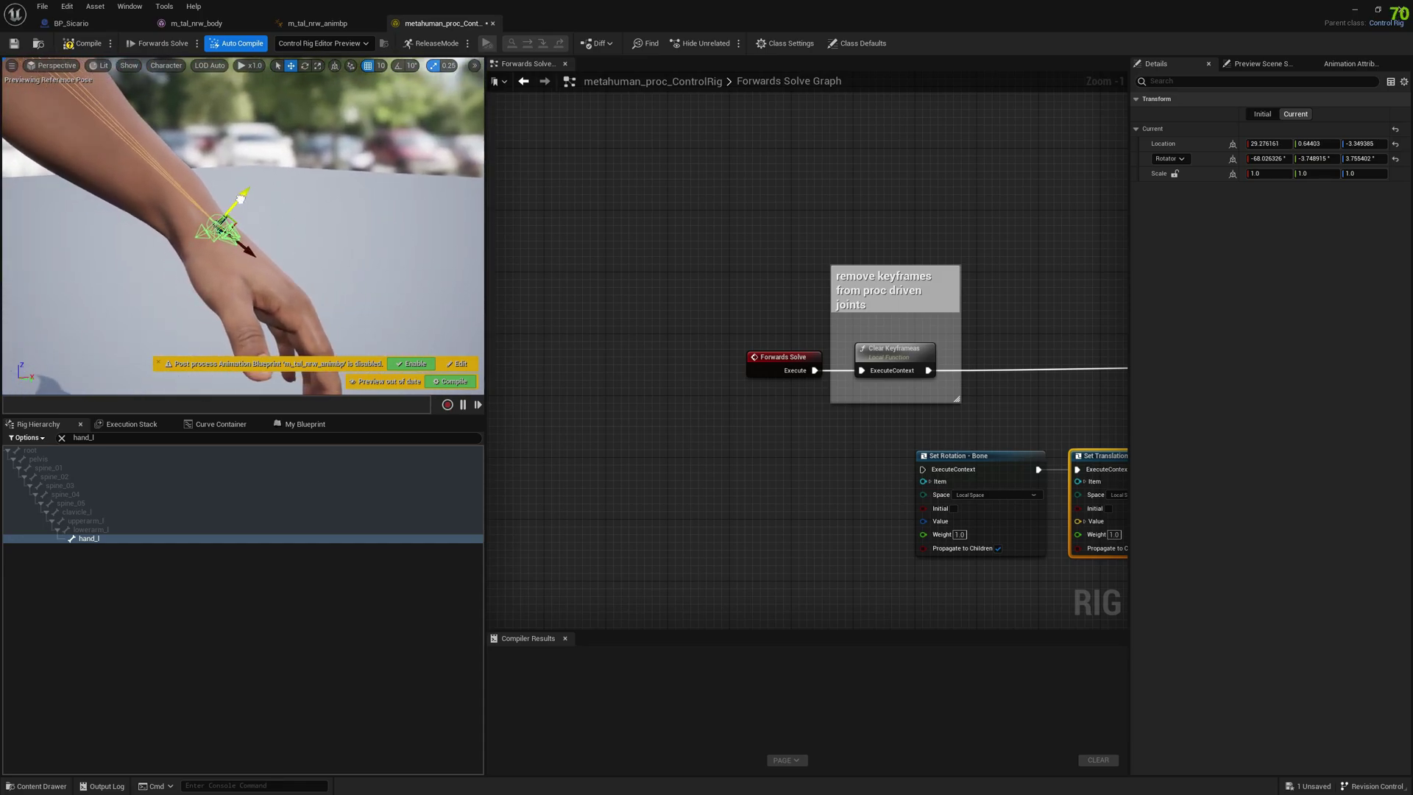
{"action": "mouse_move", "coordinate": [243, 225]}
{"action": "right_mouse_down"}
{"action": "mouse_move", "coordinate": [184, 225]}
{"action": "mouse_move", "coordinate": [169, 207]}
{"action": "mouse_move", "coordinate": [239, 227]}
{"action": "right_mouse_up"}
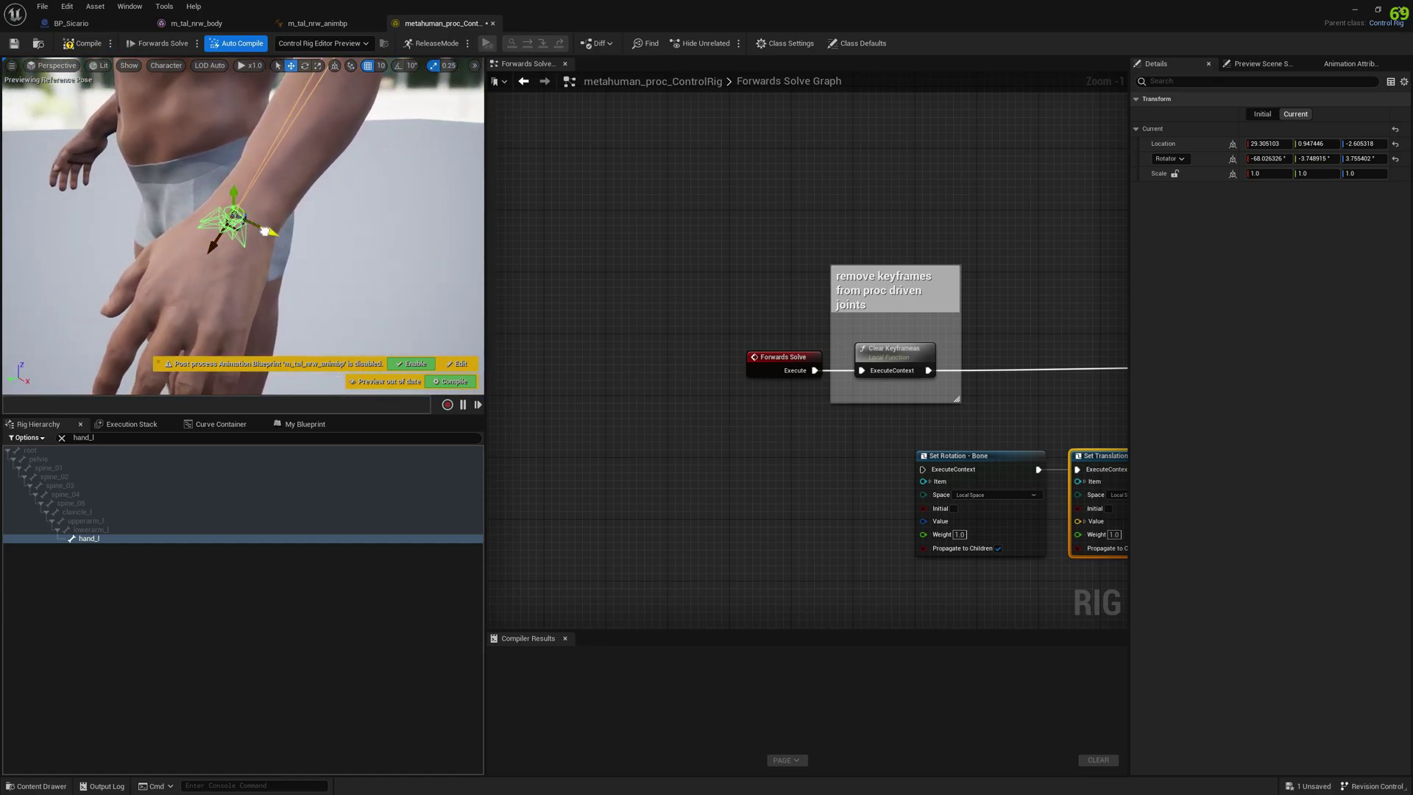
{"action": "left_click_drag", "start_coordinate": [265, 231], "coordinate": [269, 231]}
{"action": "mouse_move", "coordinate": [323, 230]}
{"action": "right_mouse_down"}
{"action": "mouse_move", "coordinate": [258, 230]}
{"action": "mouse_move", "coordinate": [338, 229]}
{"action": "right_mouse_up"}
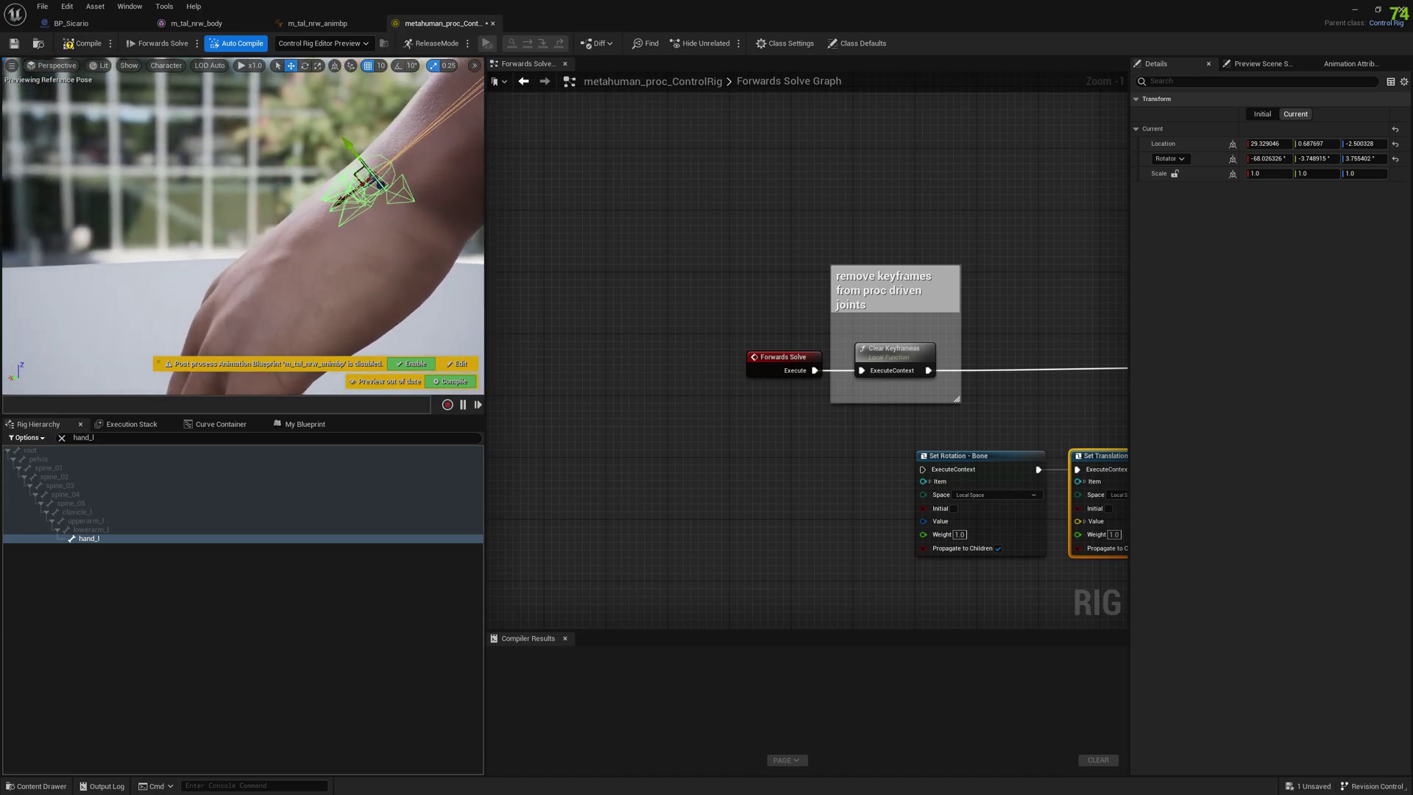
{"action": "right_click_drag", "start_coordinate": [243, 225], "coordinate": [315, 204]}
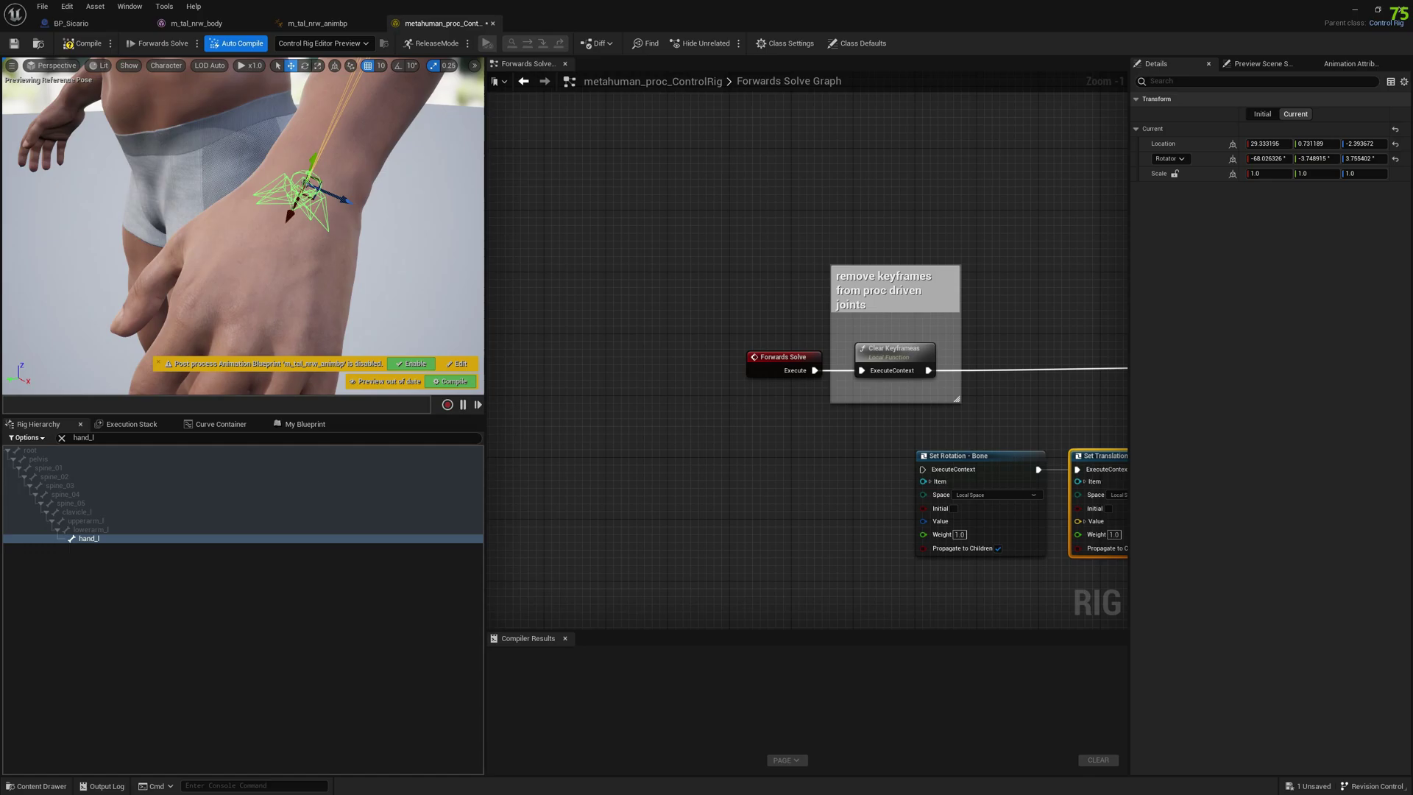
{"action": "right_click_drag", "start_coordinate": [315, 204], "coordinate": [315, 205]}
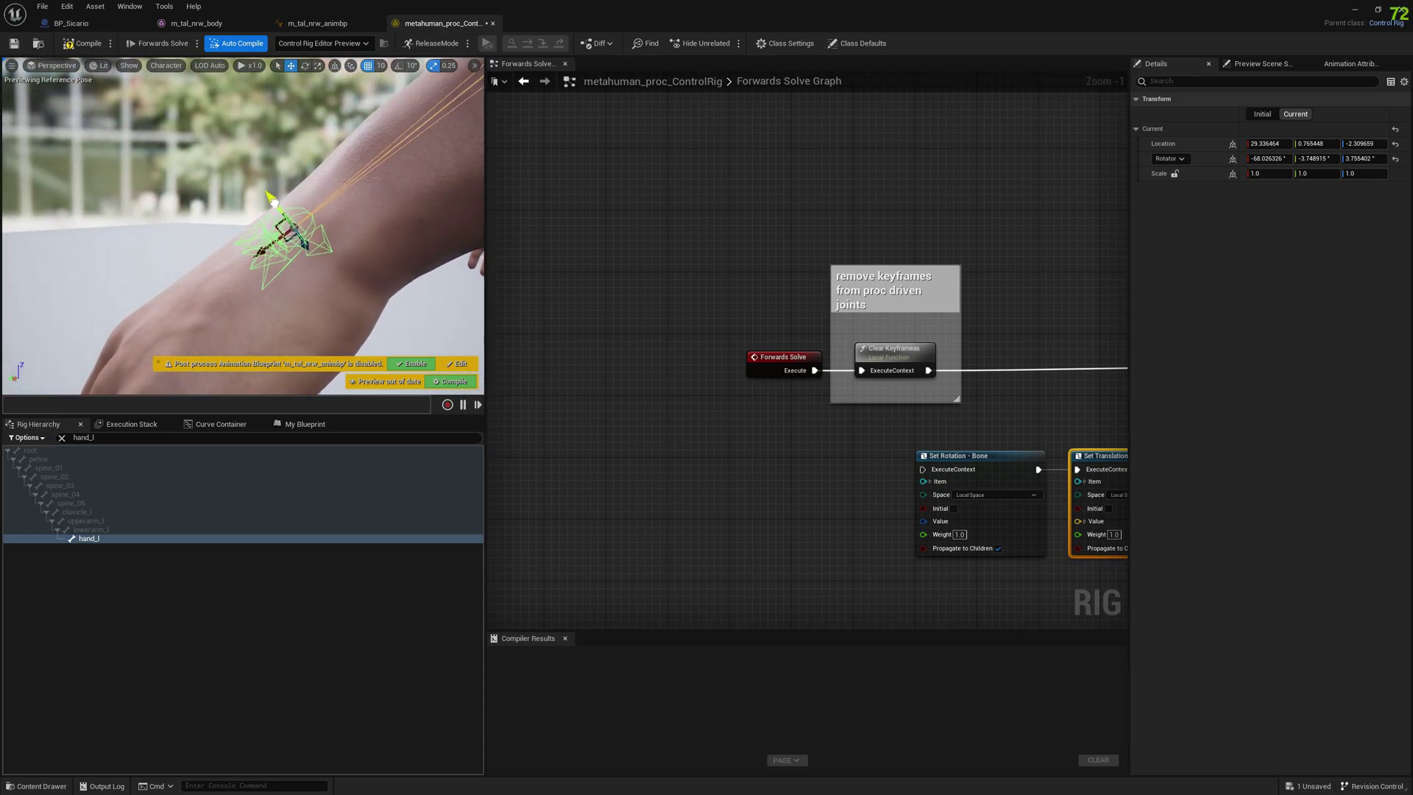
{"action": "right_click_drag", "start_coordinate": [309, 210], "coordinate": [309, 211]}
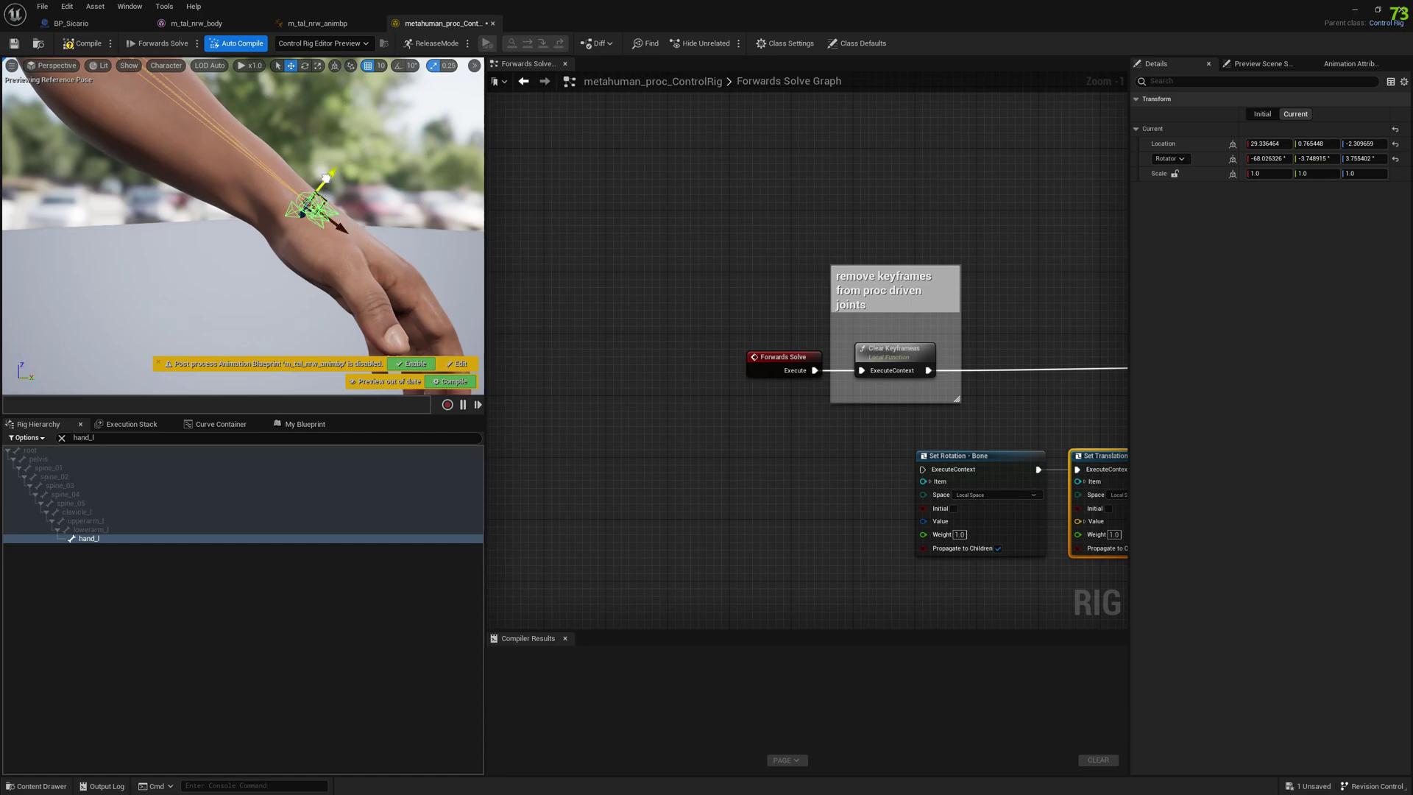
{"action": "left_click_drag", "start_coordinate": [326, 178], "coordinate": [330, 174]}
{"action": "right_click_drag", "start_coordinate": [329, 175], "coordinate": [329, 174]}
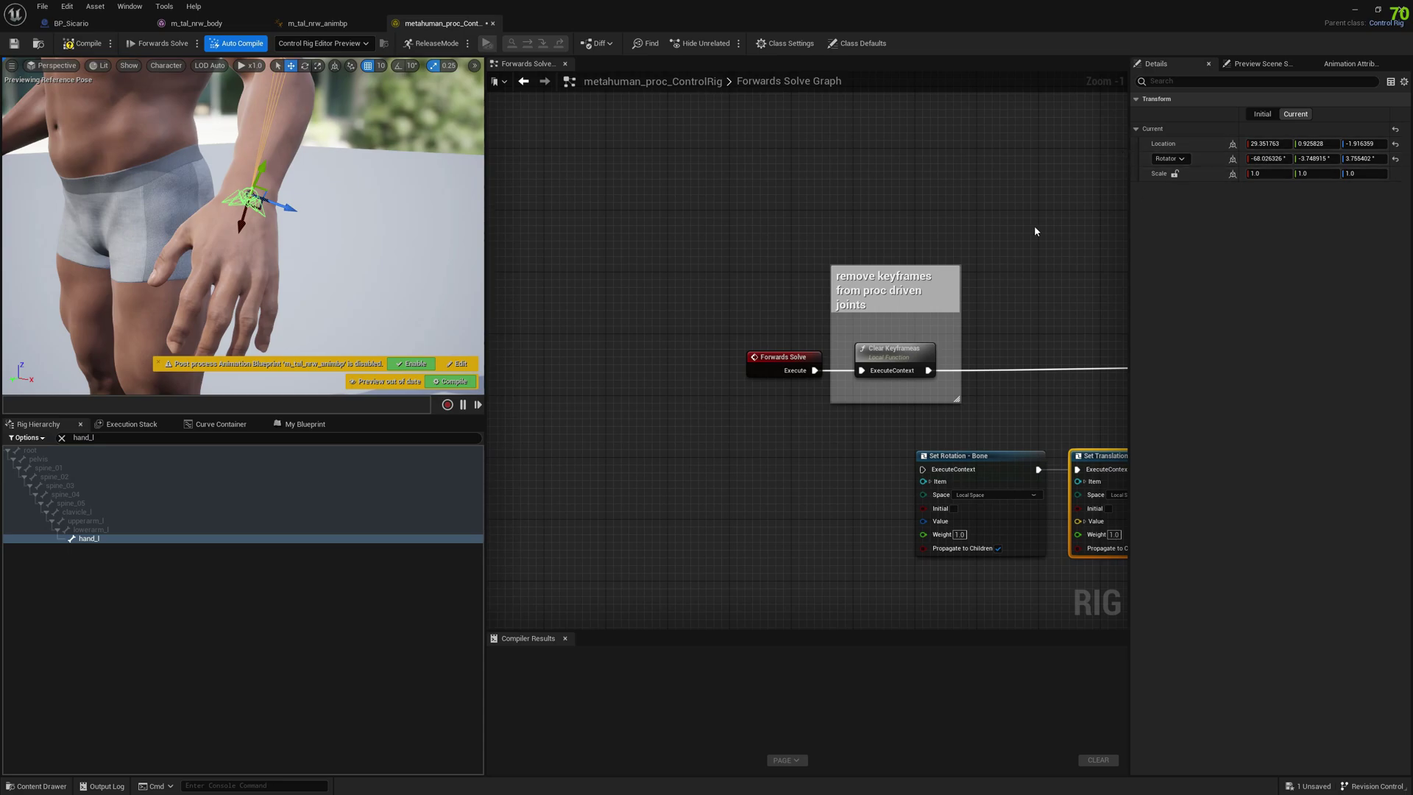
- Copy the hand_l bone's current location, 29.351763, 0.925828, -1.916359, into the Set Translation node's Value
{"action": "right_click_drag", "start_coordinate": [1034, 231], "coordinate": [751, 184]}
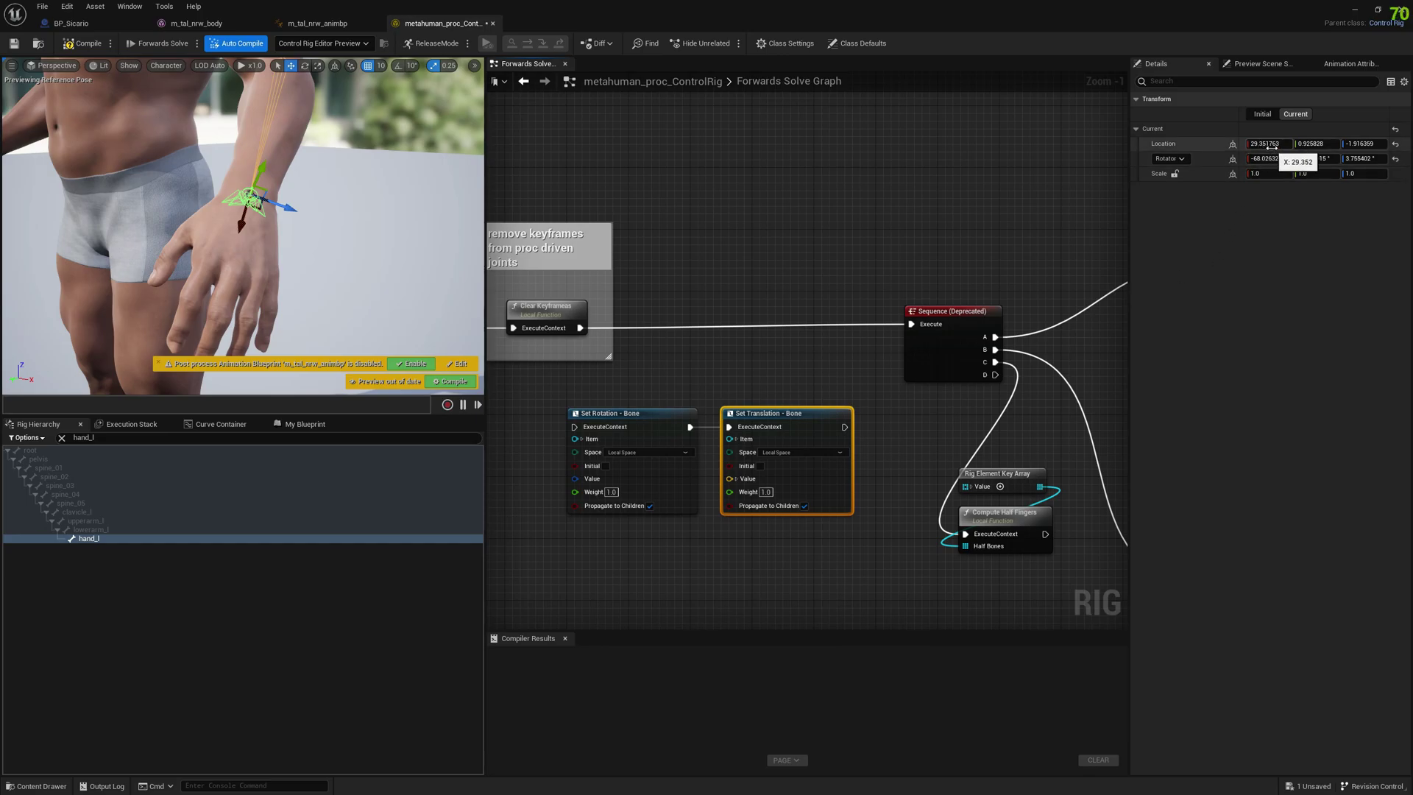
{"action": "right_click", "coordinate": [1163, 145]}
{"action": "left_click", "coordinate": [1208, 155]}
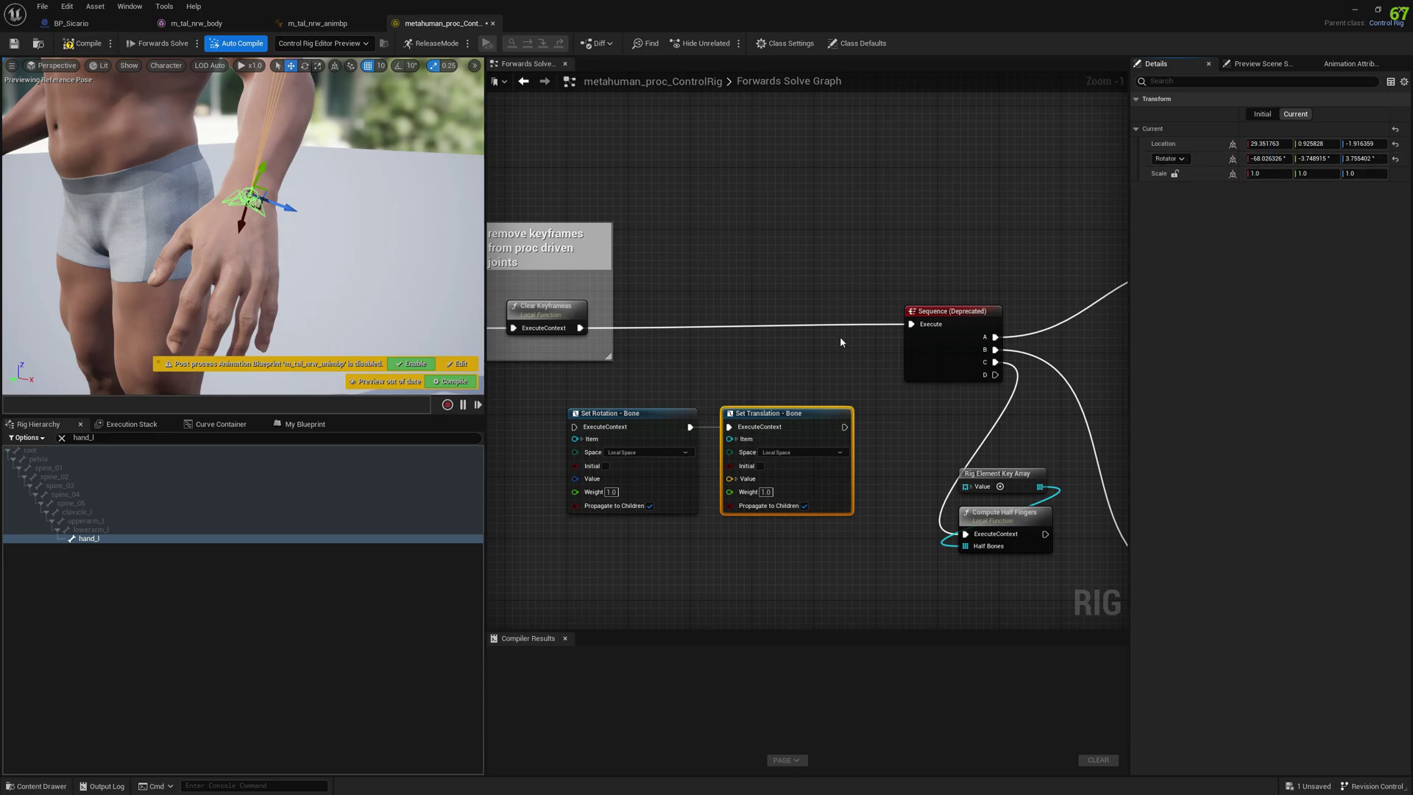
{"action": "left_click", "coordinate": [775, 434]}
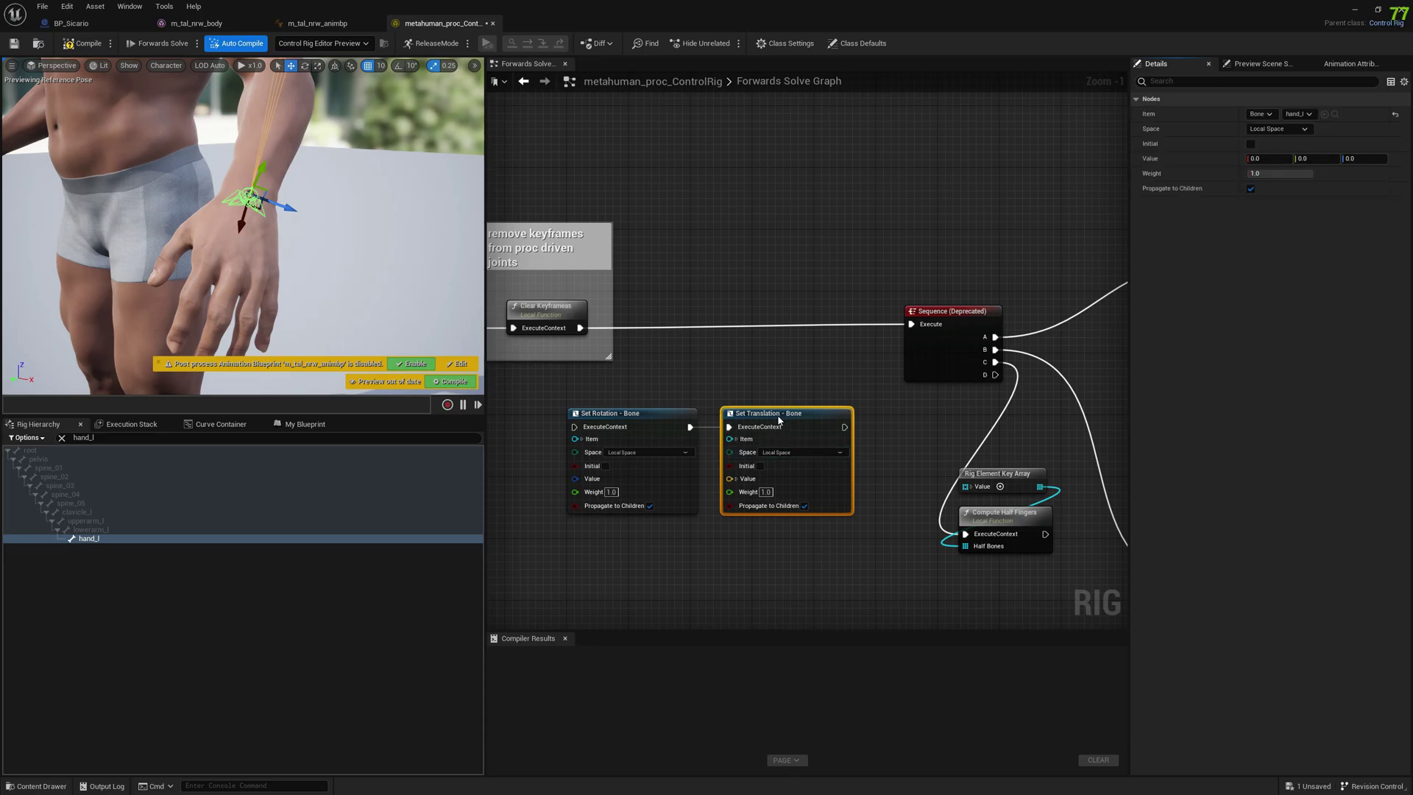
{"action": "right_click", "coordinate": [1150, 164]}
{"action": "left_click", "coordinate": [1176, 184]}
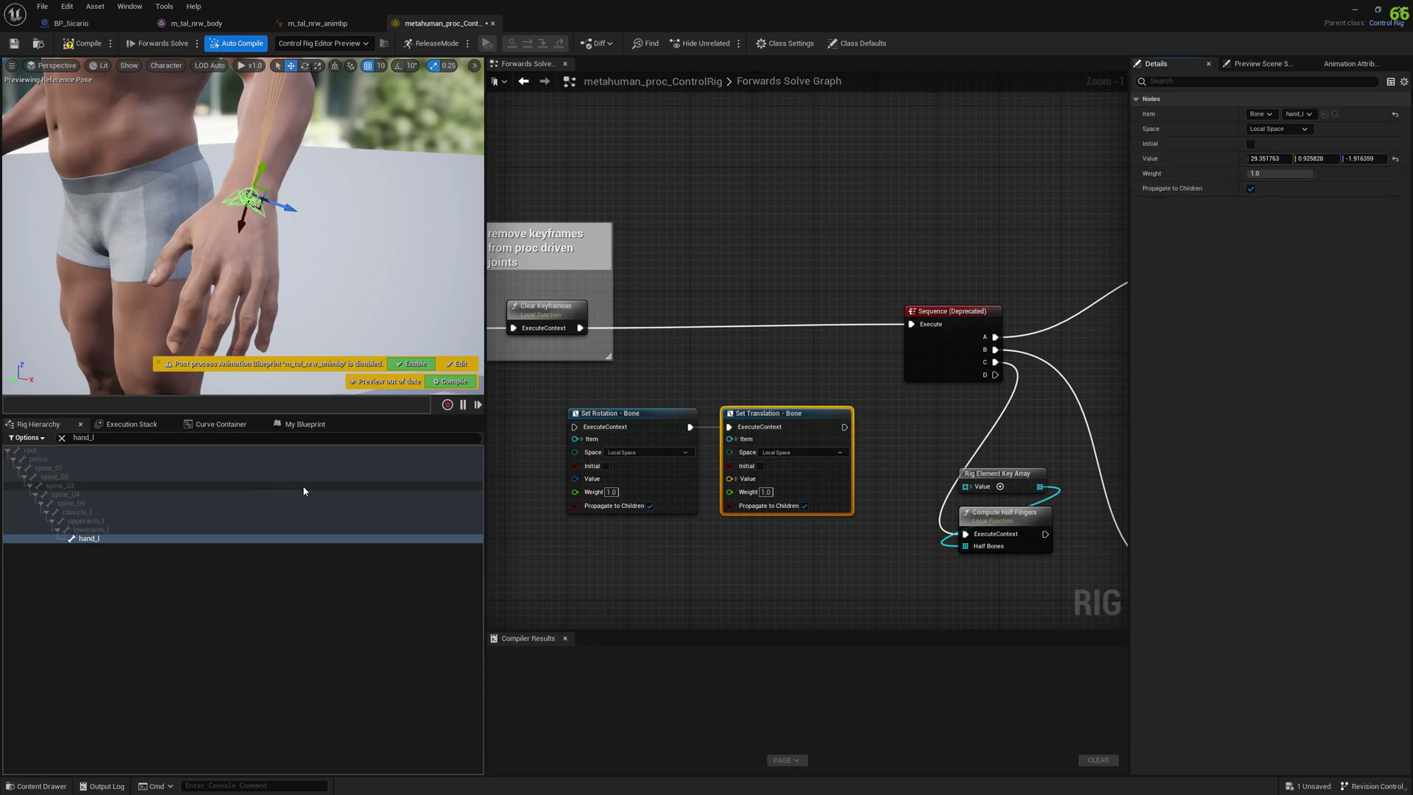
- Copy the hand_l bone's current rotation, -68.026326, -3.748915, 3.755402, into the Set Rotation node's Value
{"action": "left_click", "coordinate": [126, 539]}
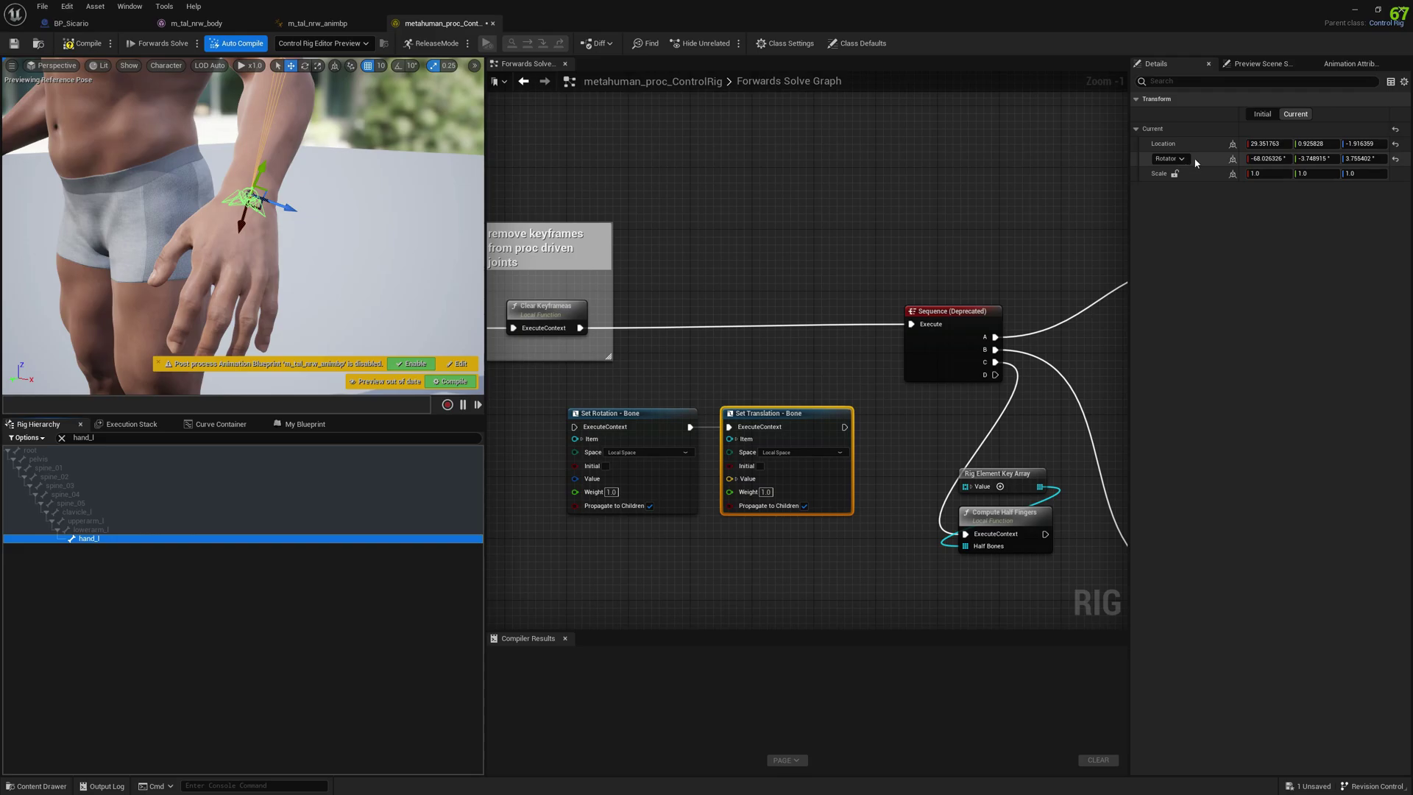
{"action": "left_click", "coordinate": [1291, 158]}
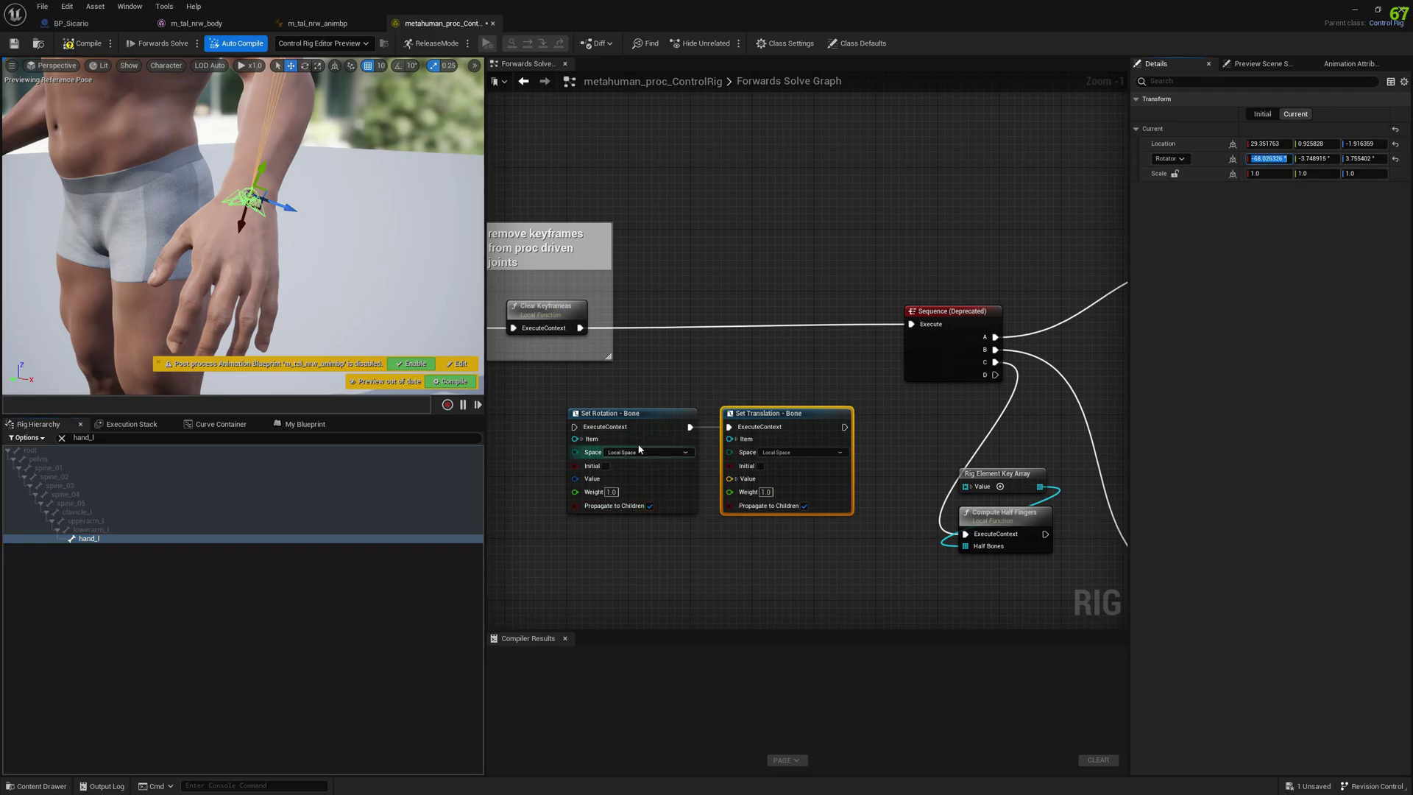
{"action": "left_click", "coordinate": [646, 414]}
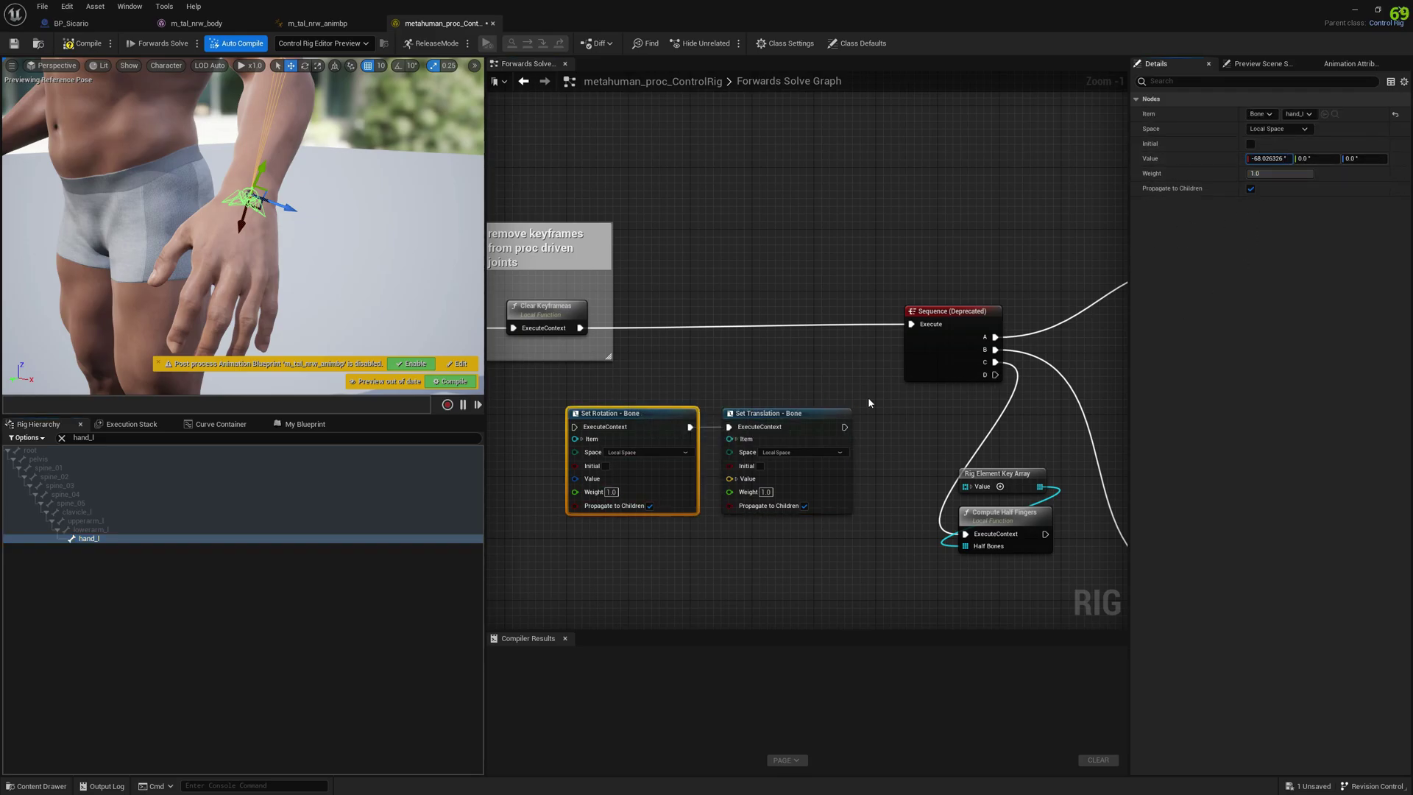
{"action": "left_click", "coordinate": [85, 538]}
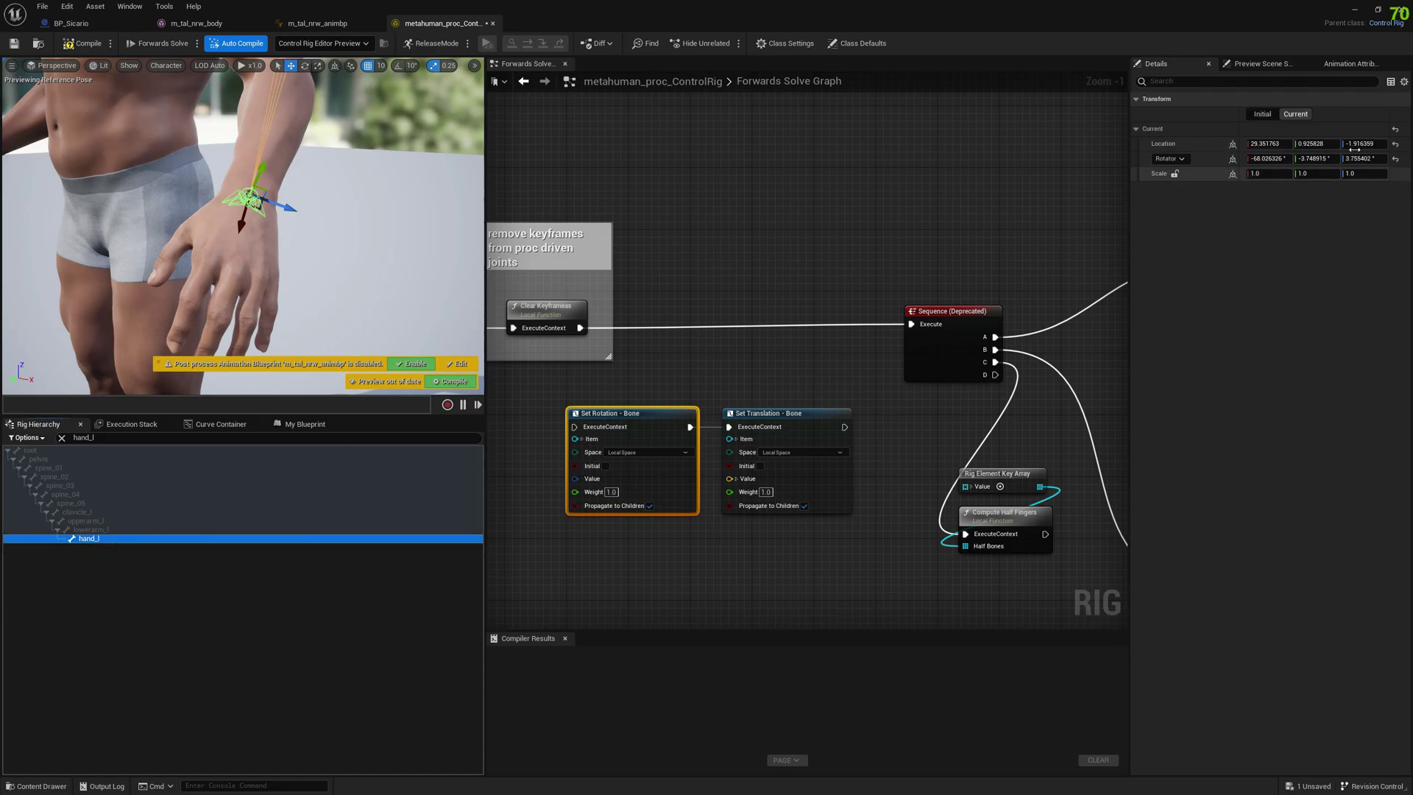
{"action": "left_click", "coordinate": [1313, 158]}
{"action": "left_click", "coordinate": [623, 415]}
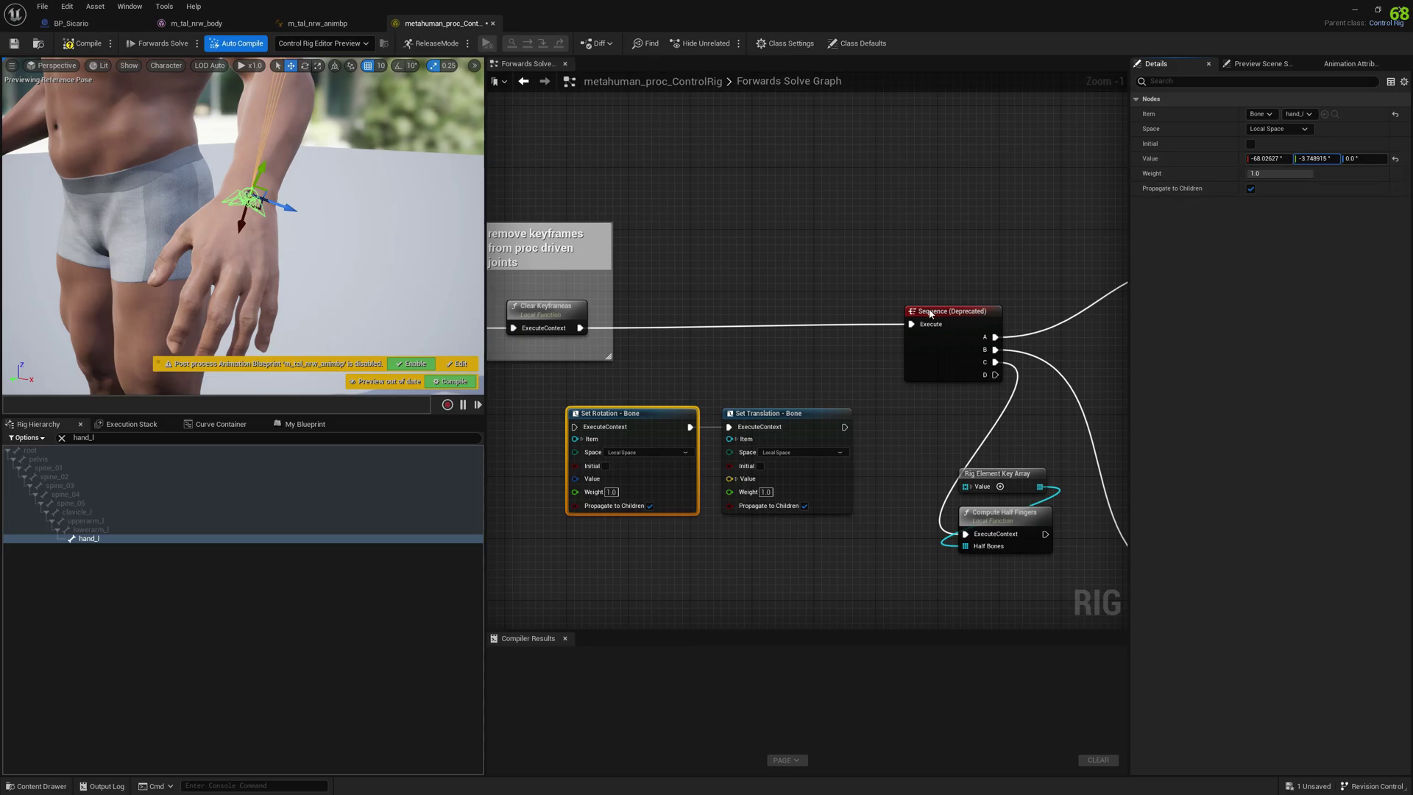
{"action": "left_click", "coordinate": [789, 416]}
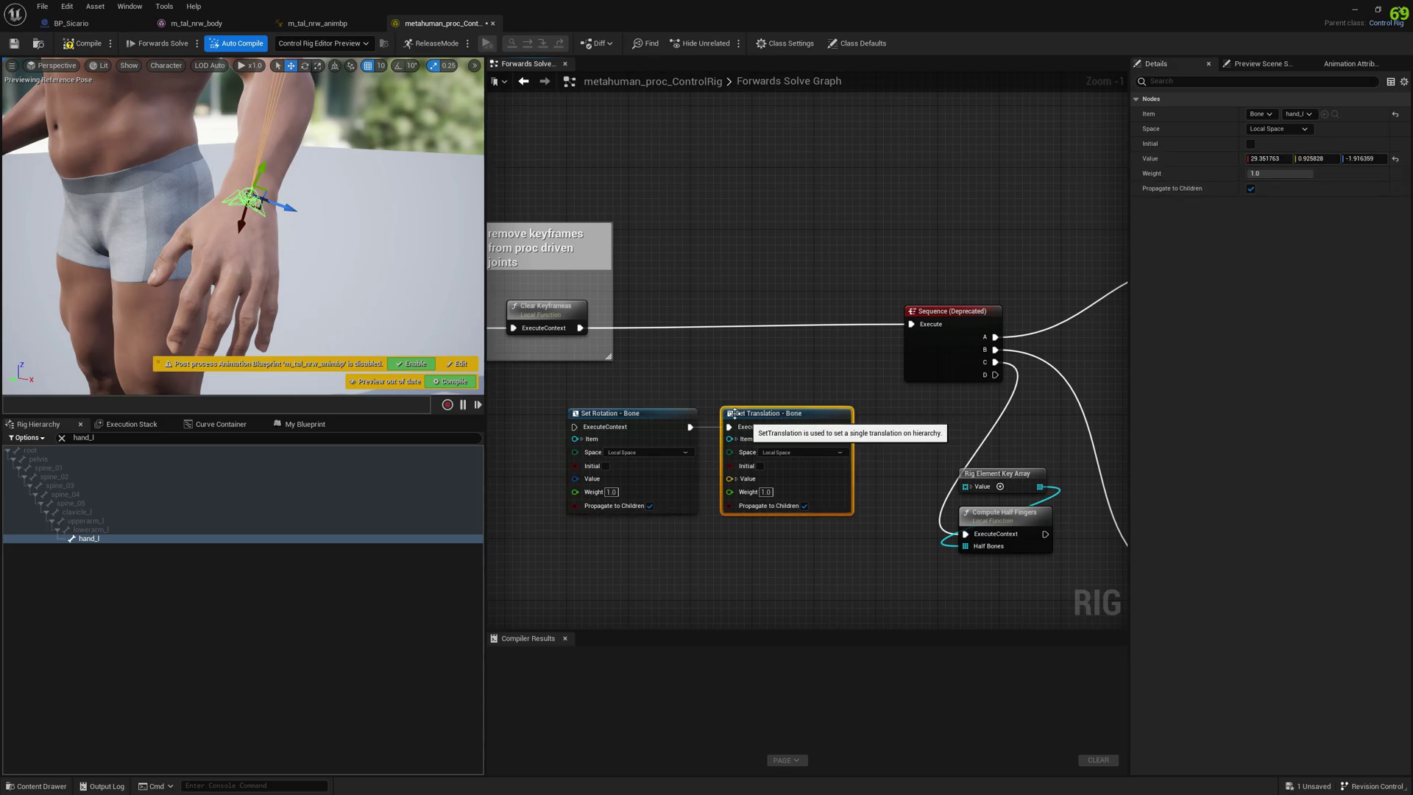
{"action": "left_click", "coordinate": [104, 542]}
{"action": "left_click", "coordinate": [1365, 159]}
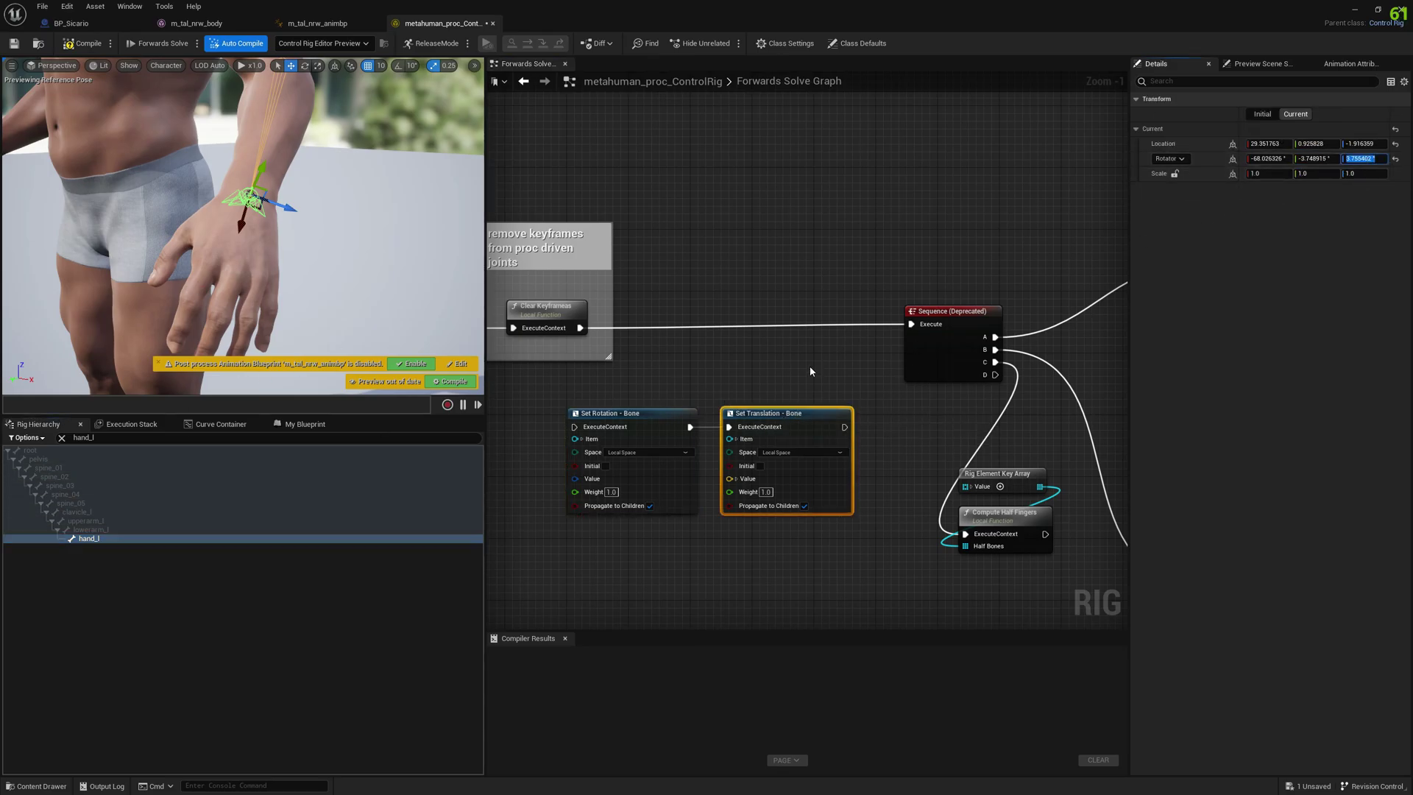
{"action": "left_click", "coordinate": [635, 418]}
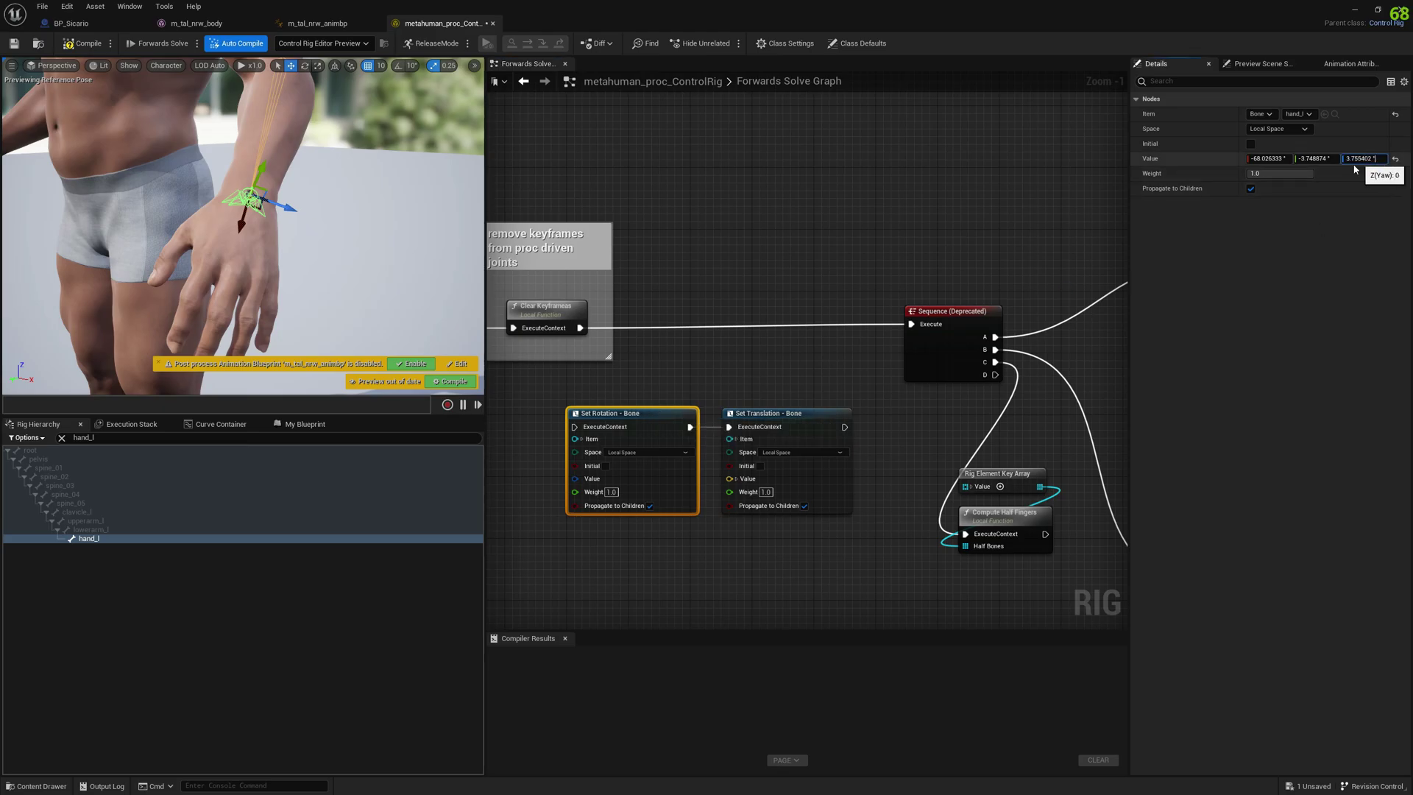
{"action": "left_click", "coordinate": [739, 388]}
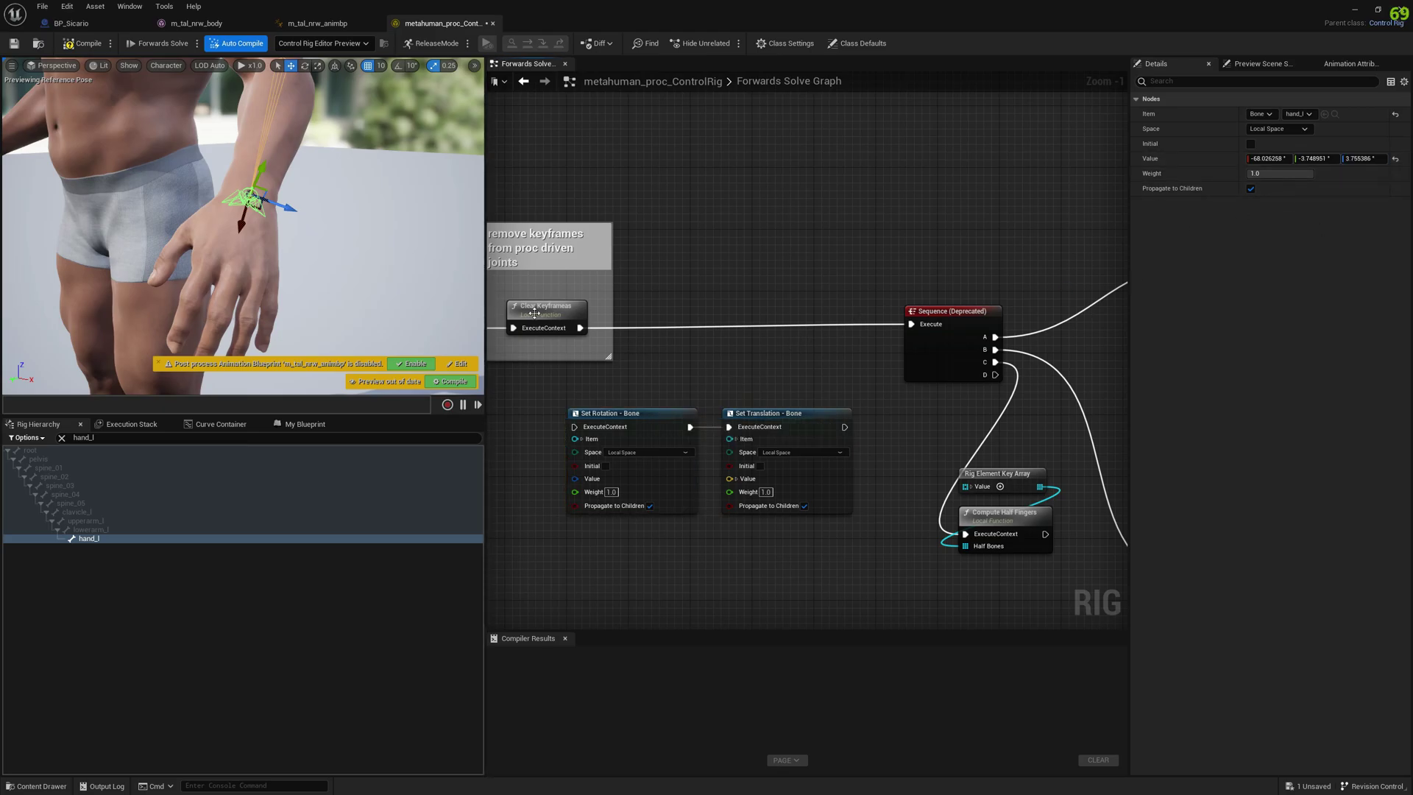
- Wire the Set Rotation and Set Translation nodes between Clear Keyframes and Sequence, and move the Forwards Solve and Clear Keyframes group to make room
{"action": "left_click_drag", "start_coordinate": [580, 328], "coordinate": [575, 427]}
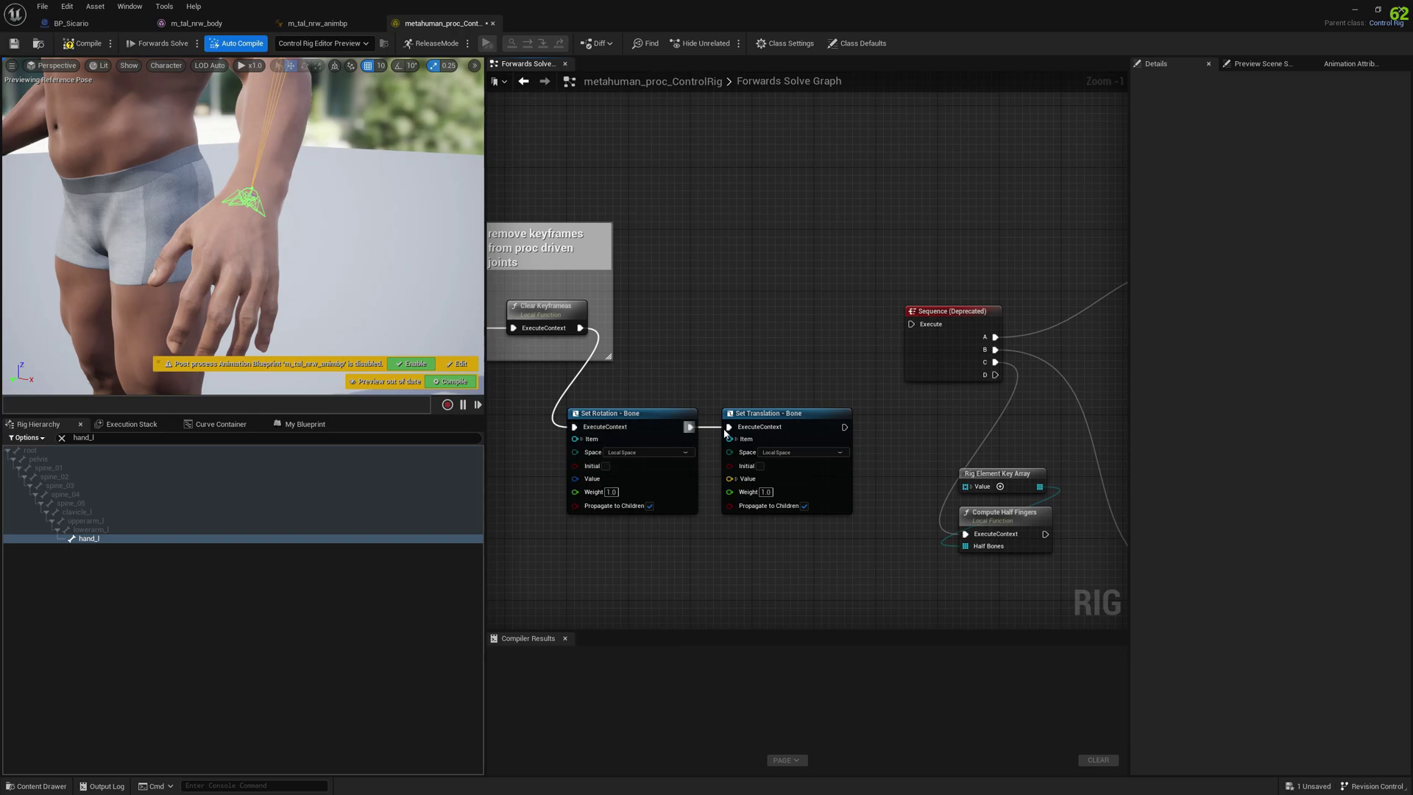
{"action": "left_click_drag", "start_coordinate": [843, 427], "coordinate": [911, 324]}
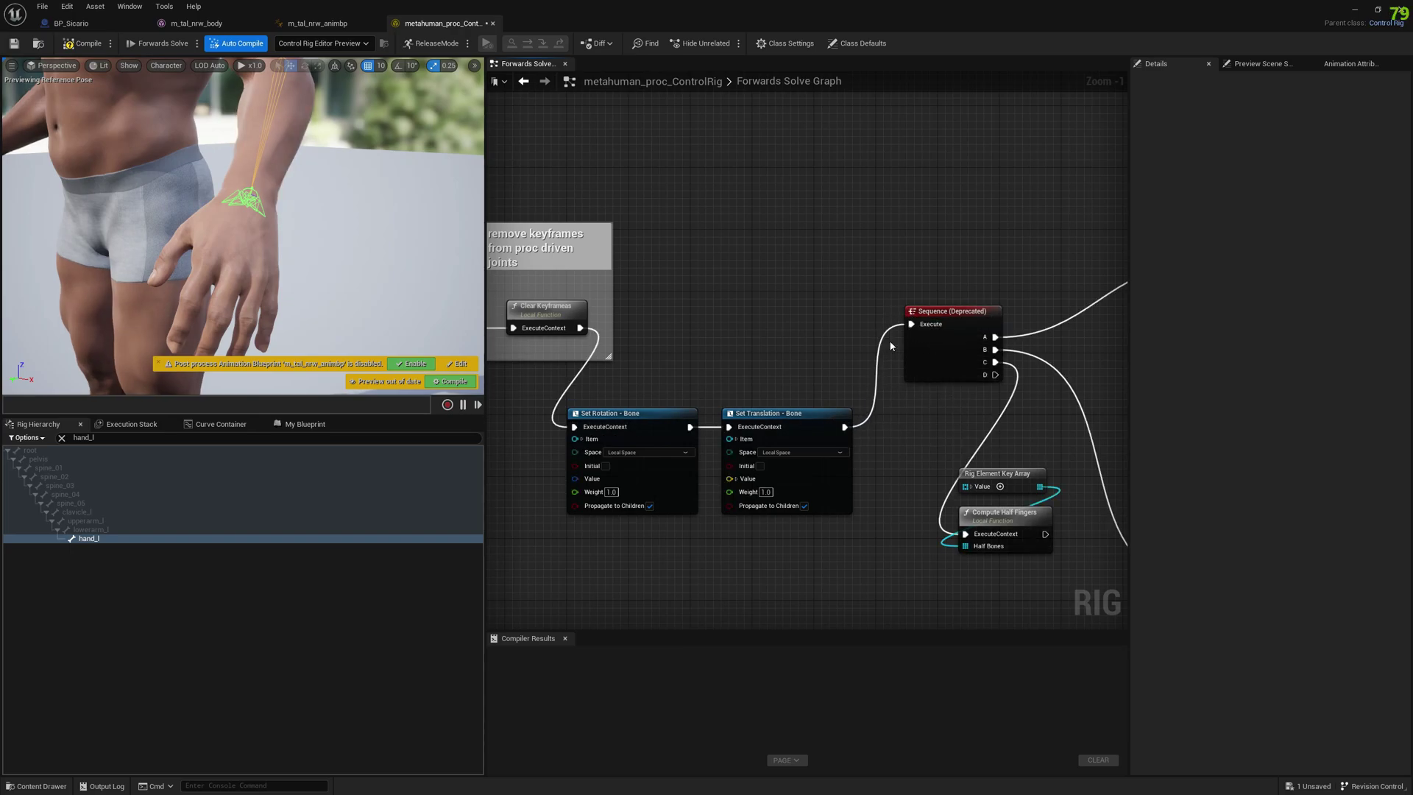
{"action": "right_click_drag", "start_coordinate": [837, 337], "coordinate": [905, 318]}
{"action": "right_click_drag", "start_coordinate": [693, 240], "coordinate": [906, 260]}
{"action": "left_click_drag", "start_coordinate": [590, 207], "coordinate": [893, 369]}
{"action": "left_click_drag", "start_coordinate": [833, 238], "coordinate": [702, 337]}
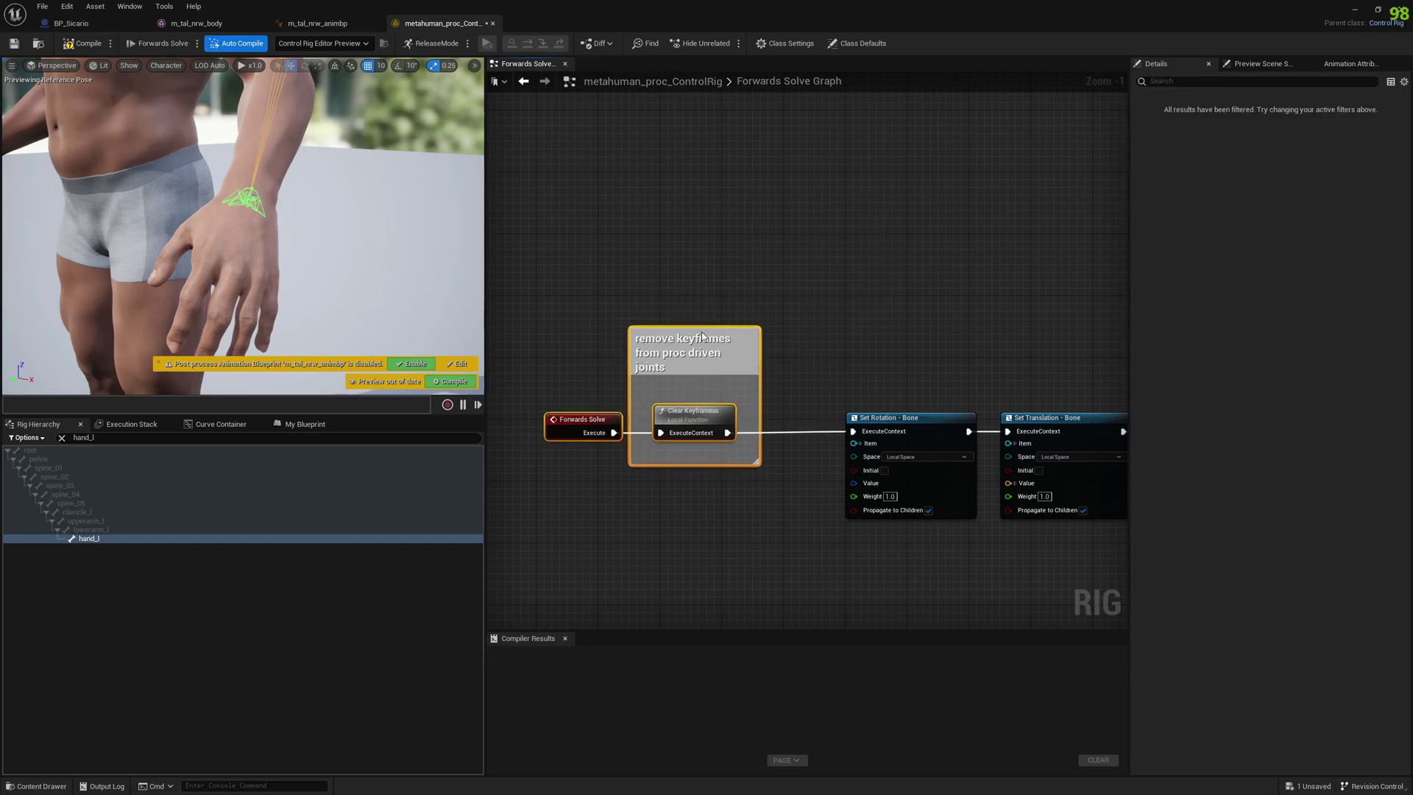
- Compile the control rig and check both hands on the m_tal_nrw_body mesh from several angles
{"action": "left_click", "coordinate": [96, 44]}
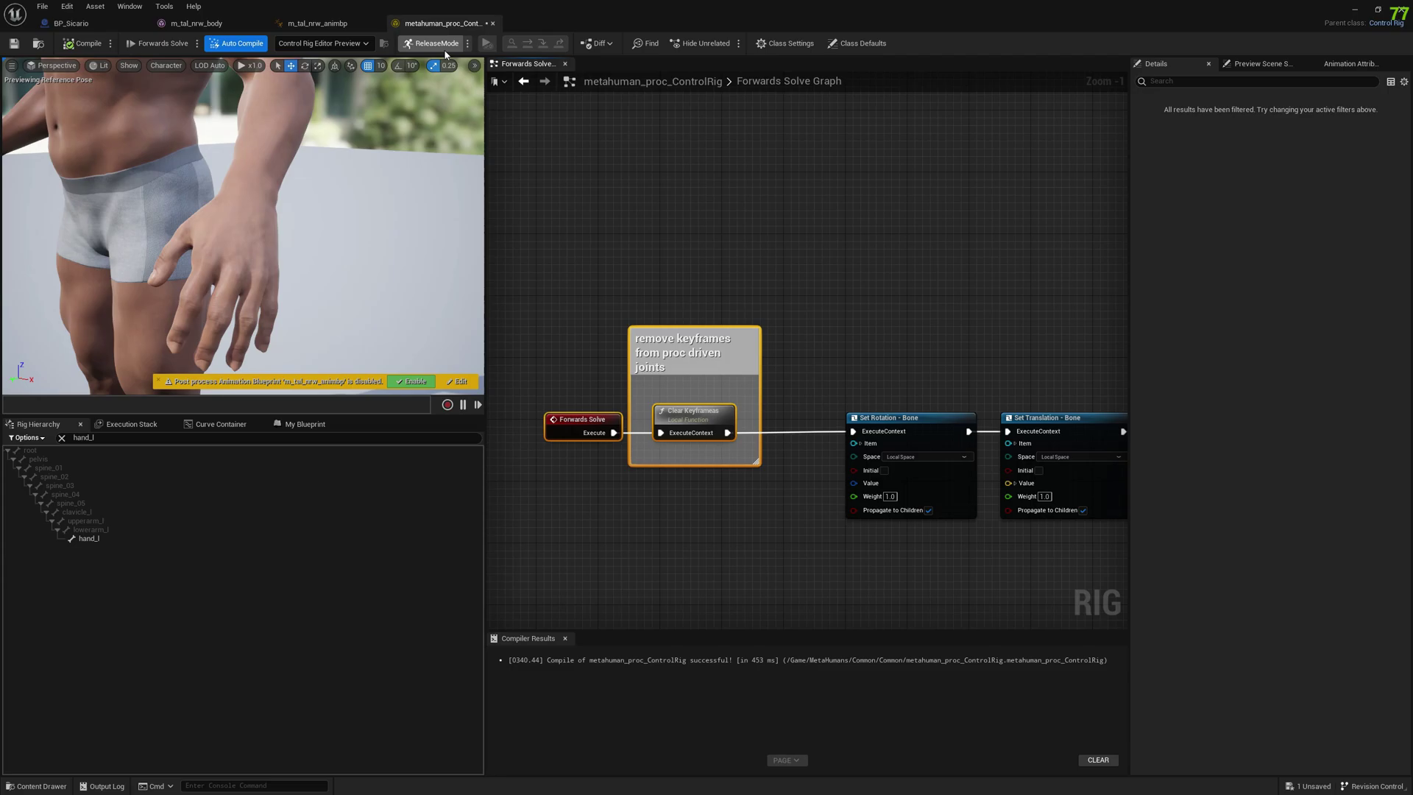
{"action": "left_click", "coordinate": [185, 26]}
{"action": "right_click_drag", "start_coordinate": [777, 404], "coordinate": [544, 427]}
{"action": "right_click_drag", "start_coordinate": [717, 419], "coordinate": [897, 412]}
{"action": "right_click_drag", "start_coordinate": [734, 197], "coordinate": [700, 228]}
{"action": "right_click_drag", "start_coordinate": [749, 309], "coordinate": [749, 453]}
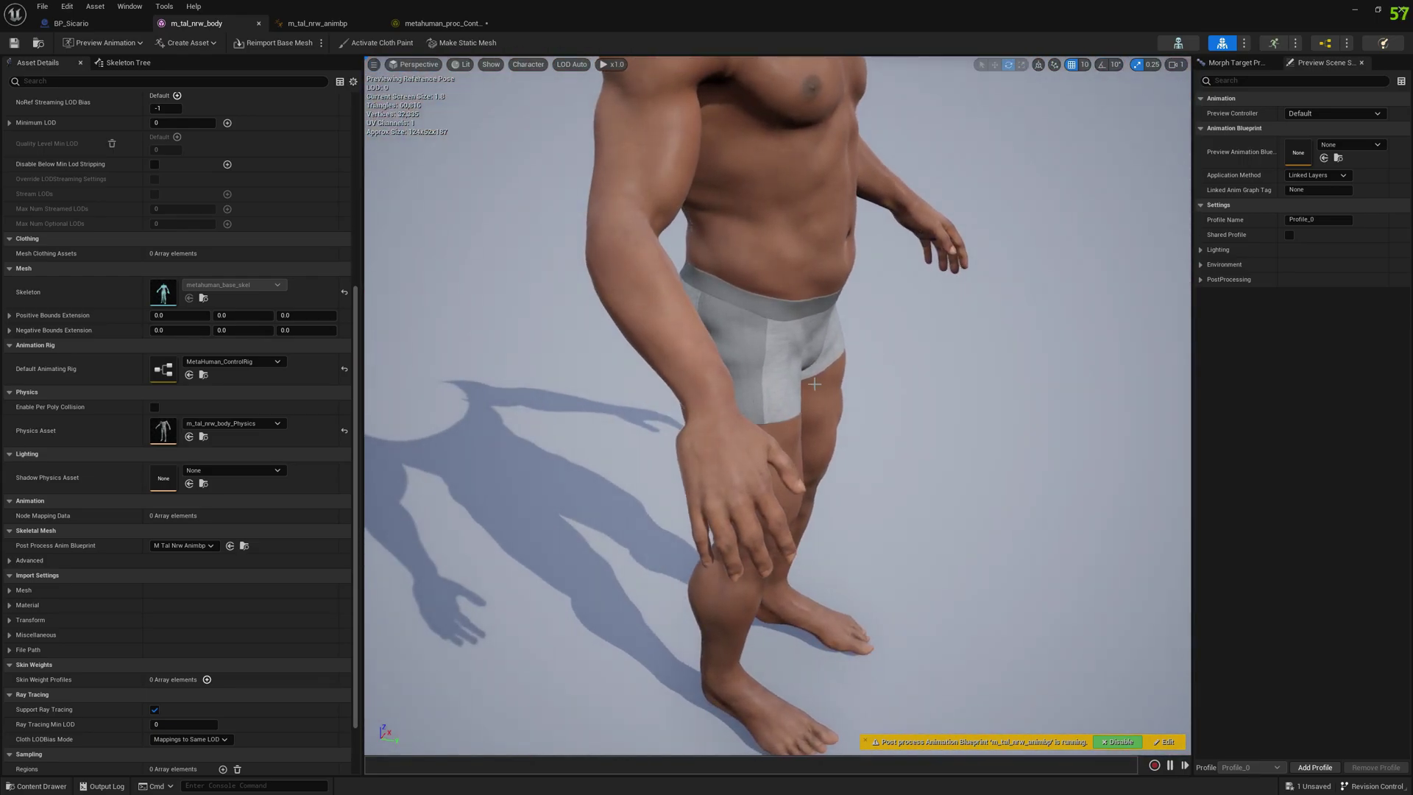
{"action": "right_click_drag", "start_coordinate": [813, 384], "coordinate": [647, 331]}
{"action": "right_click_drag", "start_coordinate": [581, 391], "coordinate": [677, 234]}
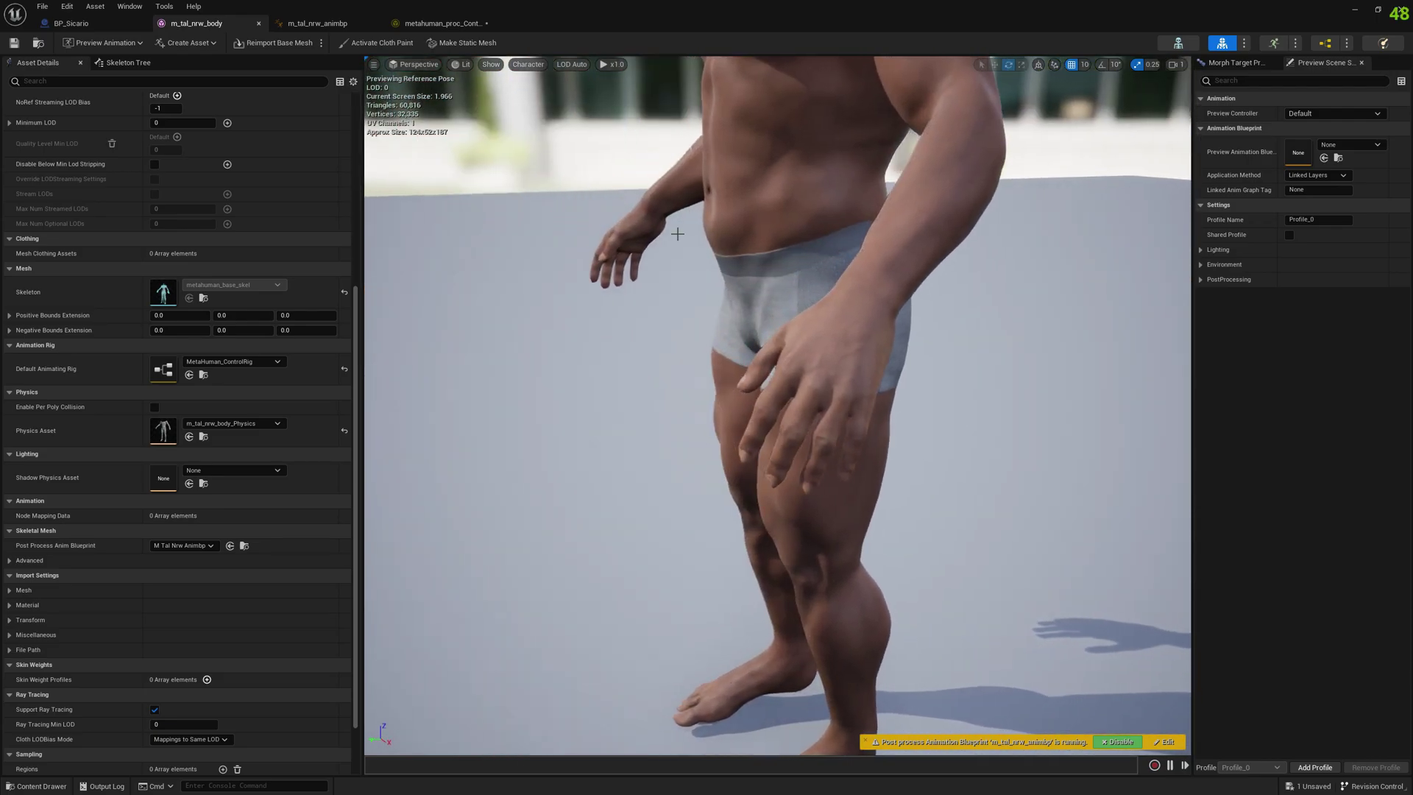
- Return to the metahuman_proc_ControlRig graph and duplicate the connected Set Rotation and Set Translation nodes
{"action": "left_click", "coordinate": [450, 23]}
{"action": "right_click_drag", "start_coordinate": [858, 277], "coordinate": [847, 157]}
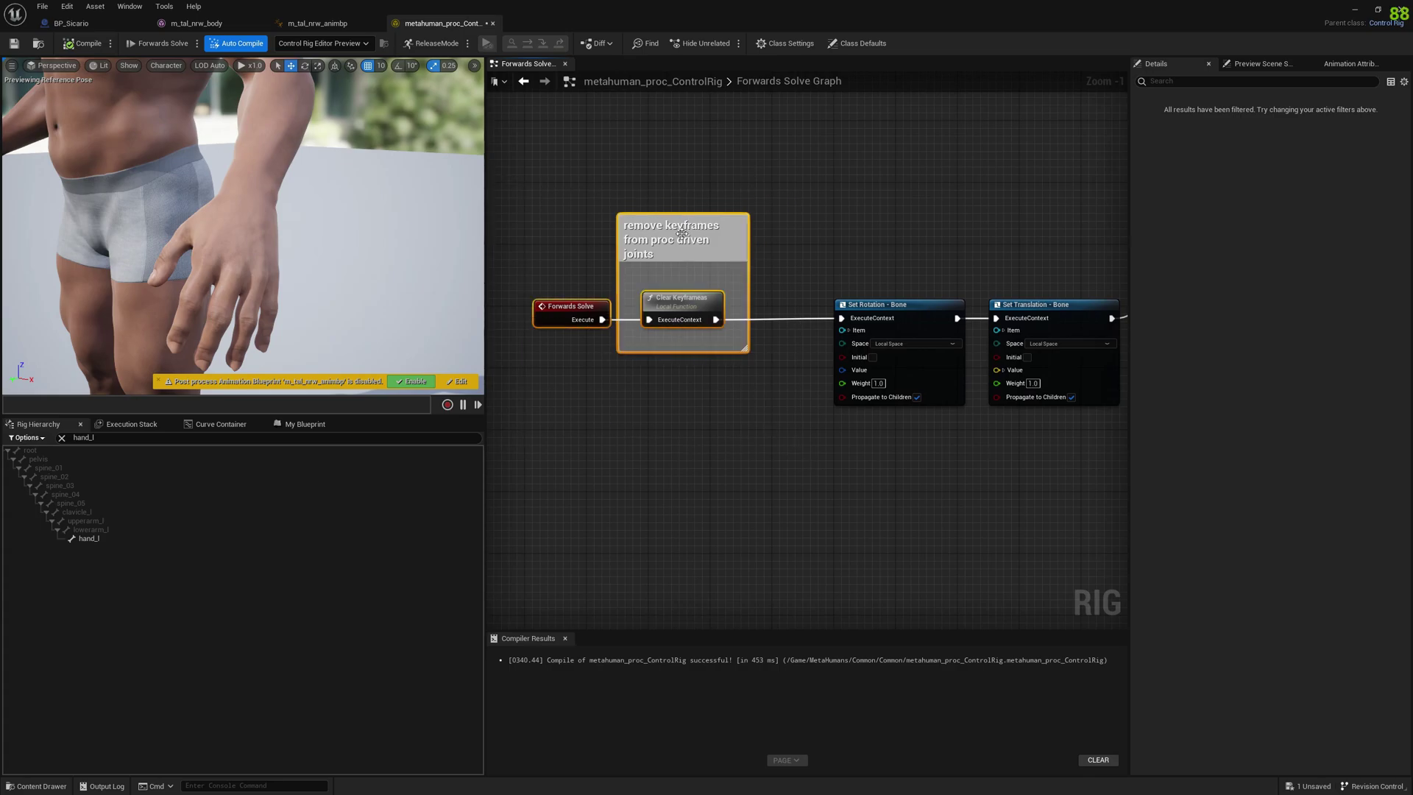
{"action": "left_click_drag", "start_coordinate": [682, 233], "coordinate": [491, 225]}
{"action": "right_click_drag", "start_coordinate": [924, 237], "coordinate": [760, 229]}
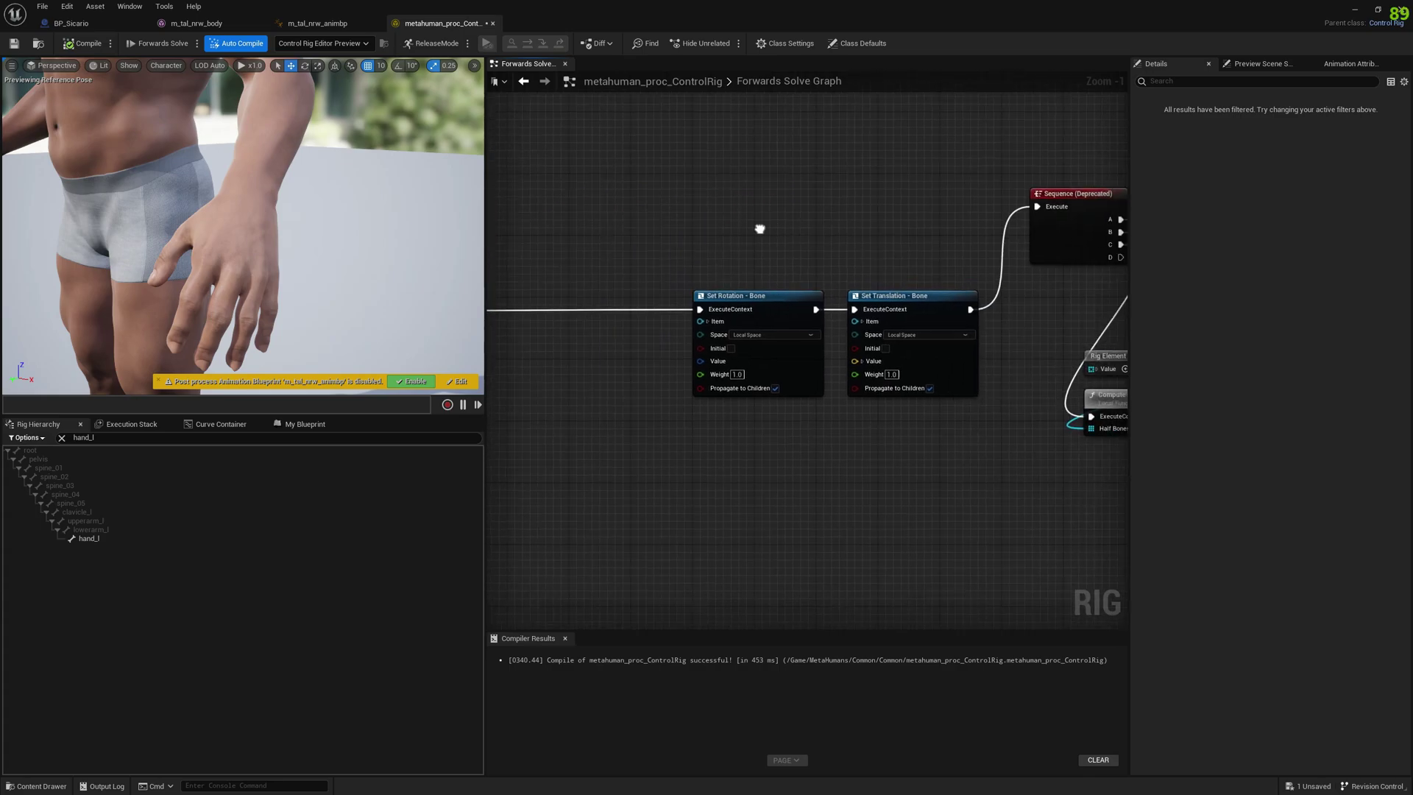
{"action": "left_click_drag", "start_coordinate": [688, 244], "coordinate": [995, 463]}
{"action": "right_click_drag", "start_coordinate": [694, 484], "coordinate": [896, 501]}
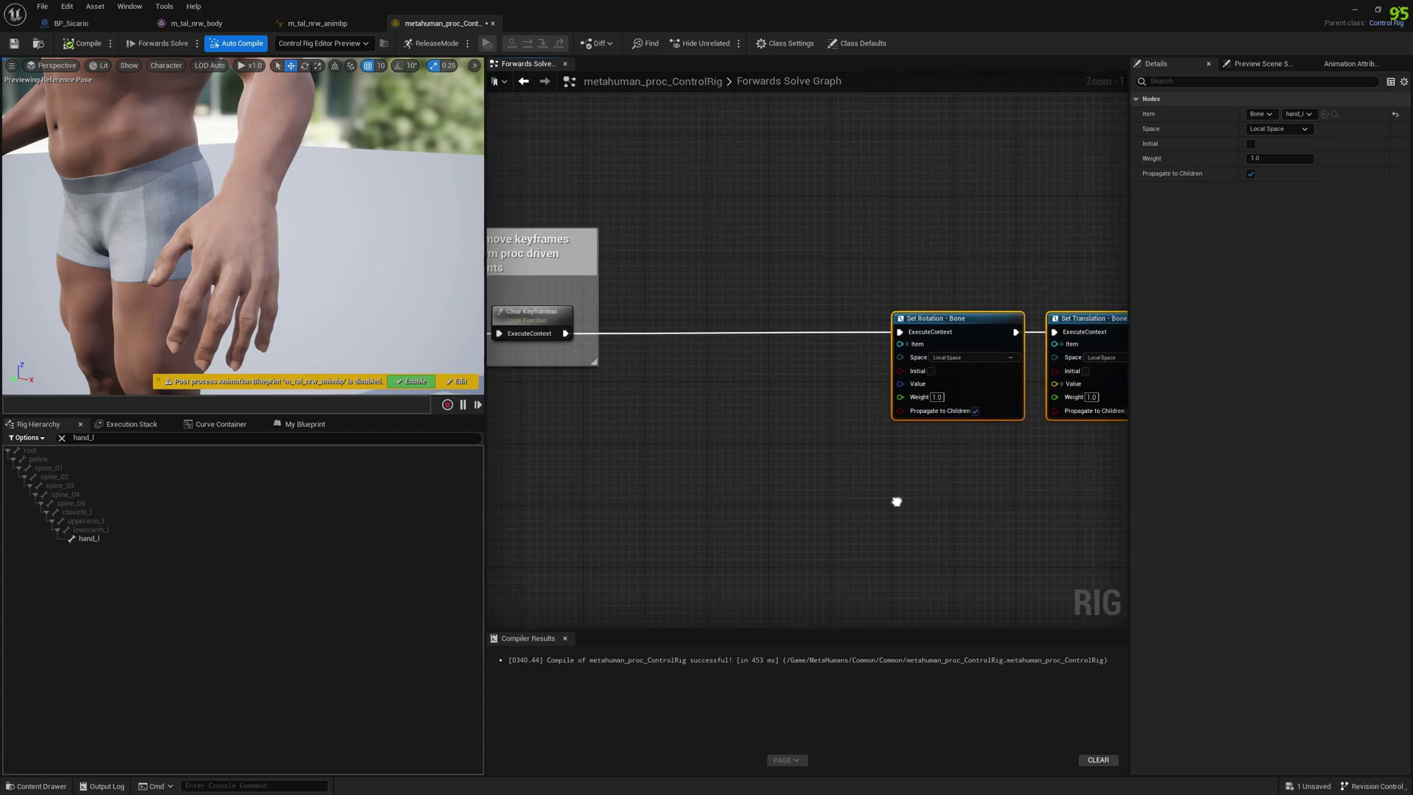
{"action": "key", "text": "ctrl+c"}
{"action": "key", "text": "ctrl+v"}
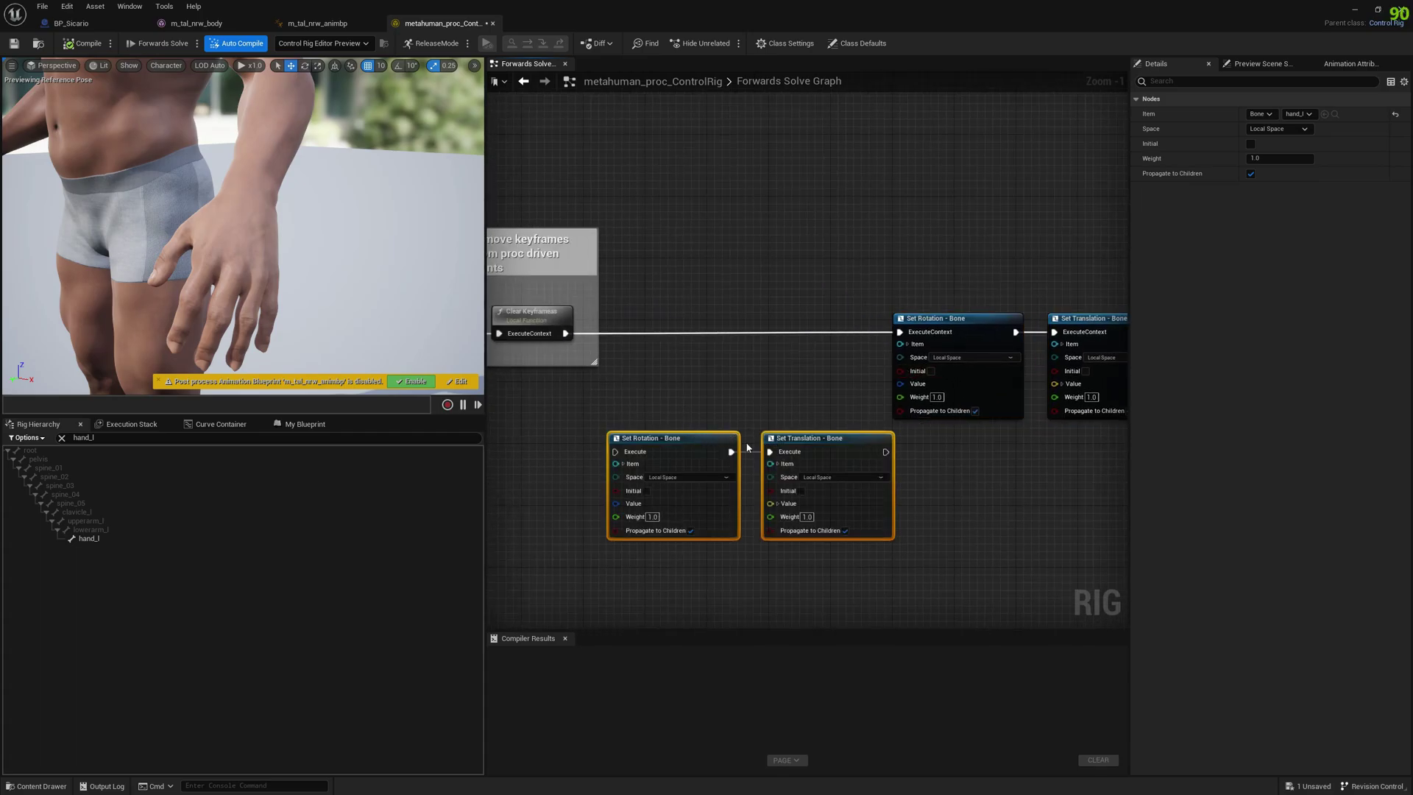
- Move the Forwards Solve and Clear Keyframes group farther from the original bone nodes and place the duplicated nodes in the gap
{"action": "right_click_drag", "start_coordinate": [658, 365], "coordinate": [842, 396]}
{"action": "left_click", "coordinate": [577, 269]}
{"action": "left_click_drag", "start_coordinate": [577, 269], "coordinate": [820, 369]}
{"action": "left_click_drag", "start_coordinate": [721, 274], "coordinate": [613, 274]}
{"action": "left_click_drag", "start_coordinate": [799, 428], "coordinate": [957, 486]}
{"action": "left_click_drag", "start_coordinate": [862, 482], "coordinate": [807, 447]}
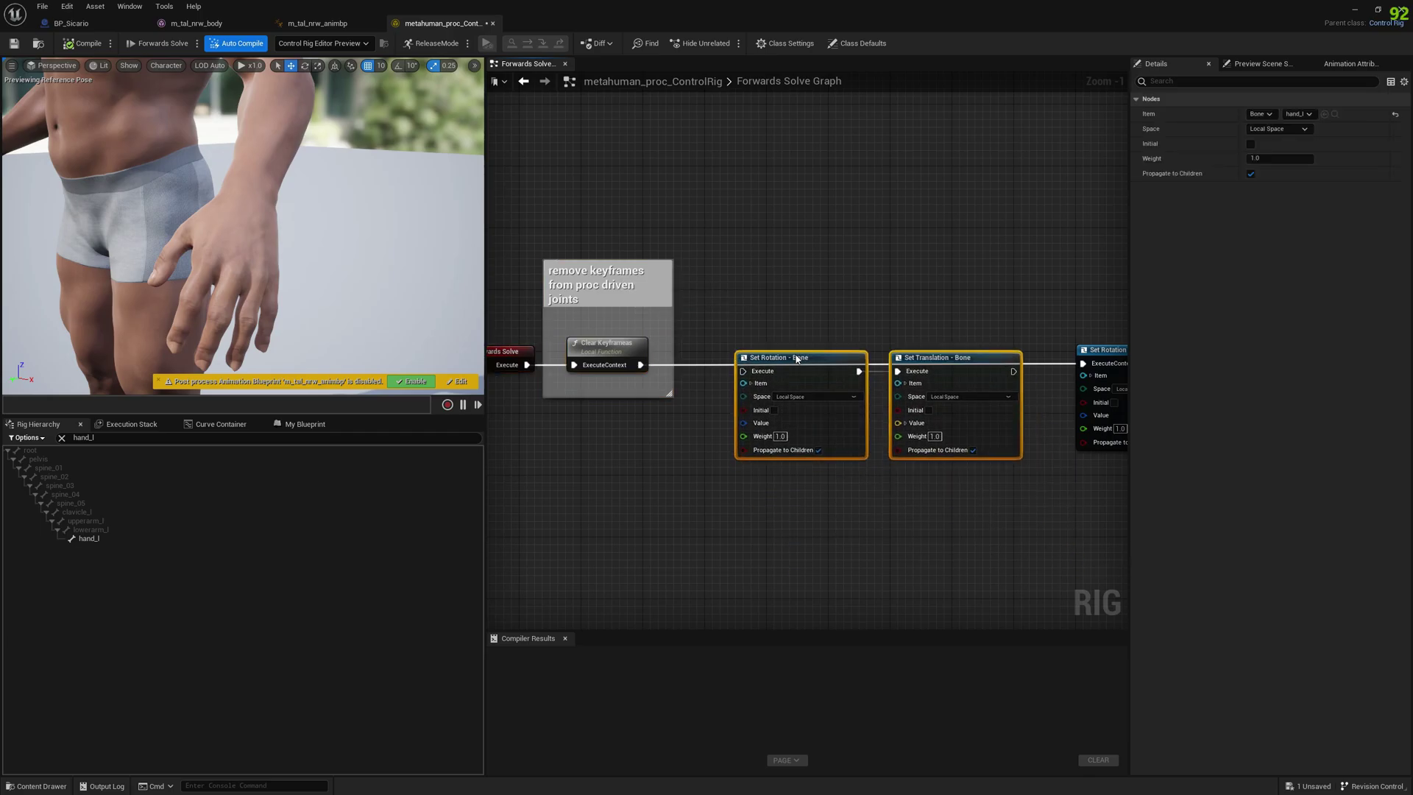
- Set the bone name to hand_r in the duplicated Set Rotation and Set Translation nodes
{"action": "left_click", "coordinate": [752, 461]}
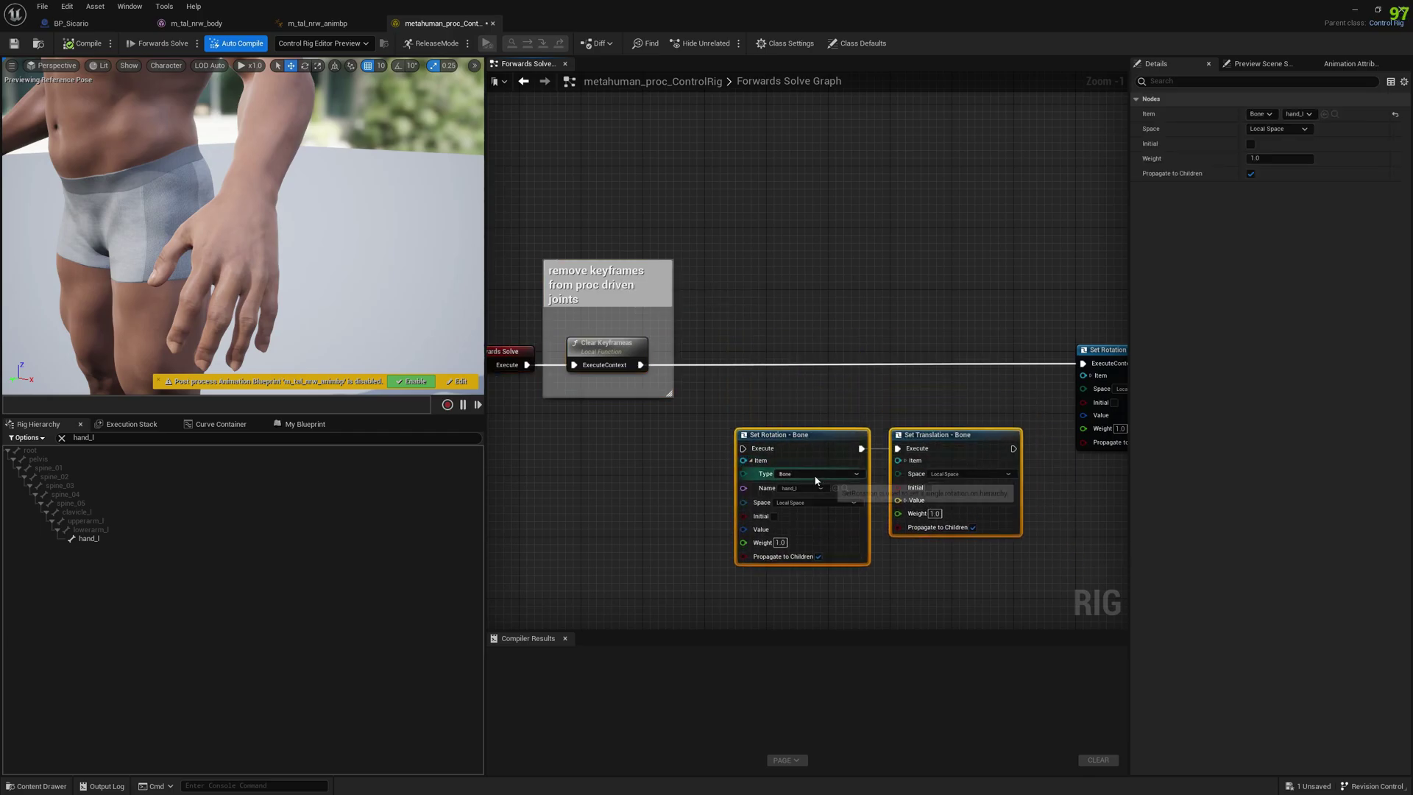
{"action": "left_click", "coordinate": [802, 489]}
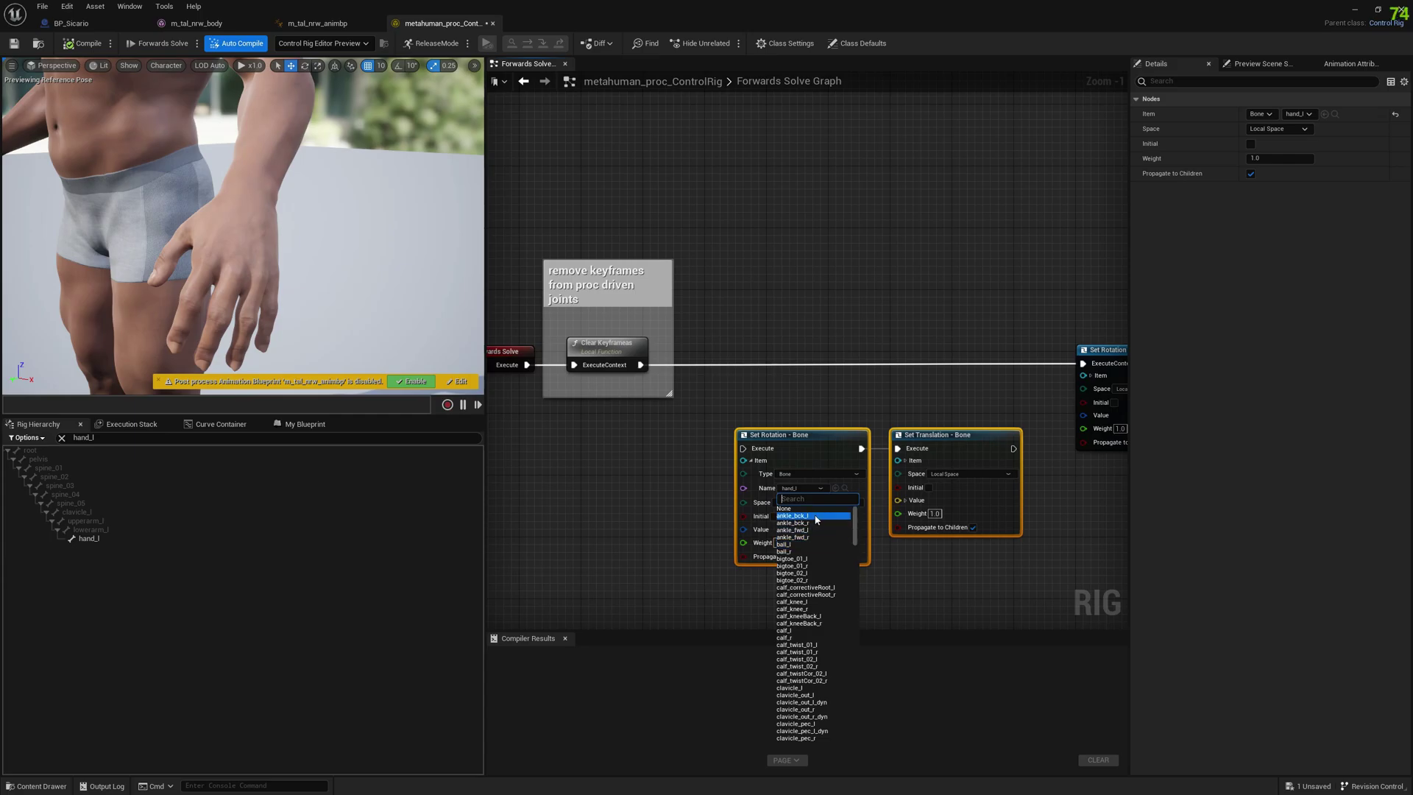
{"action": "scroll", "coordinate": [847, 620], "scroll_direction": "down", "scroll_amount": 6}
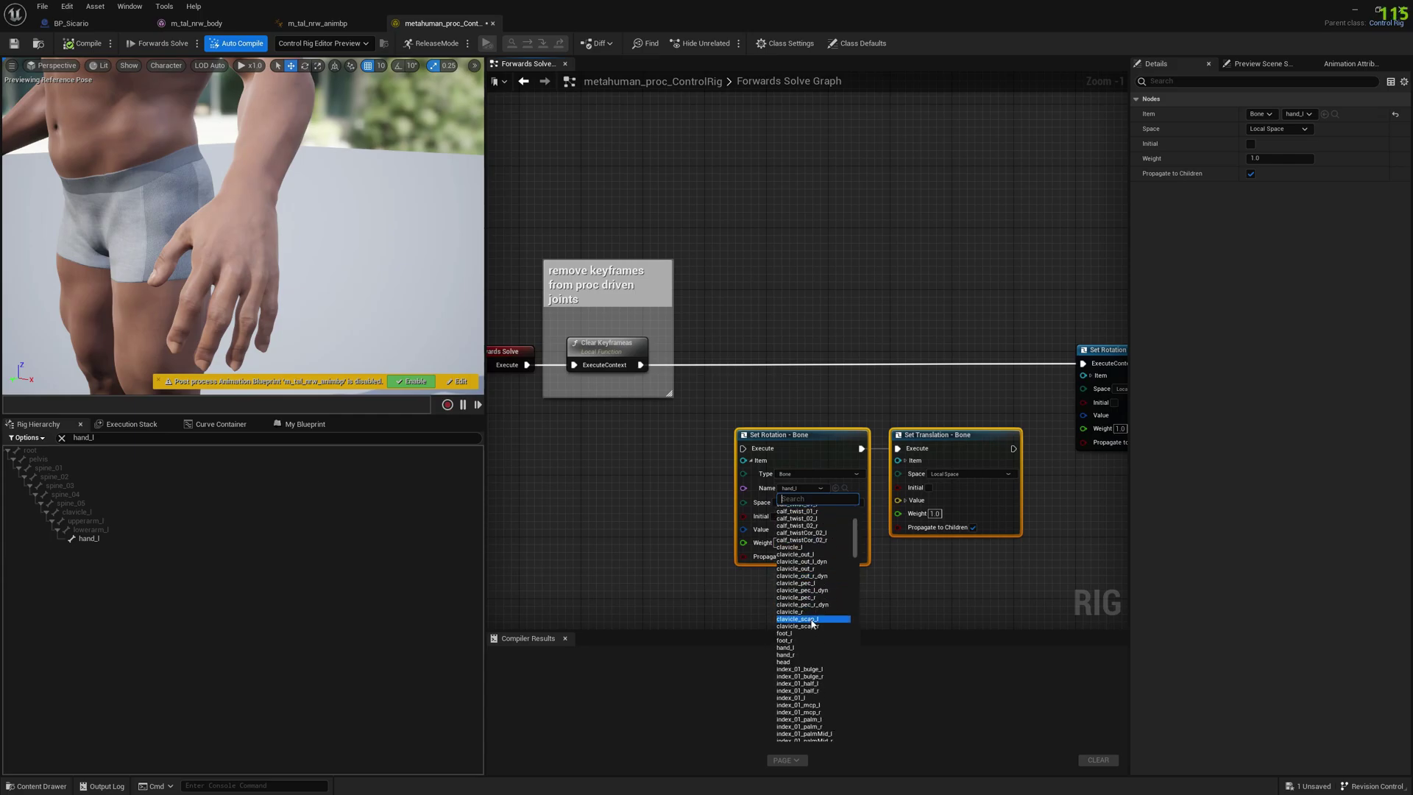
{"action": "left_click", "coordinate": [790, 656]}
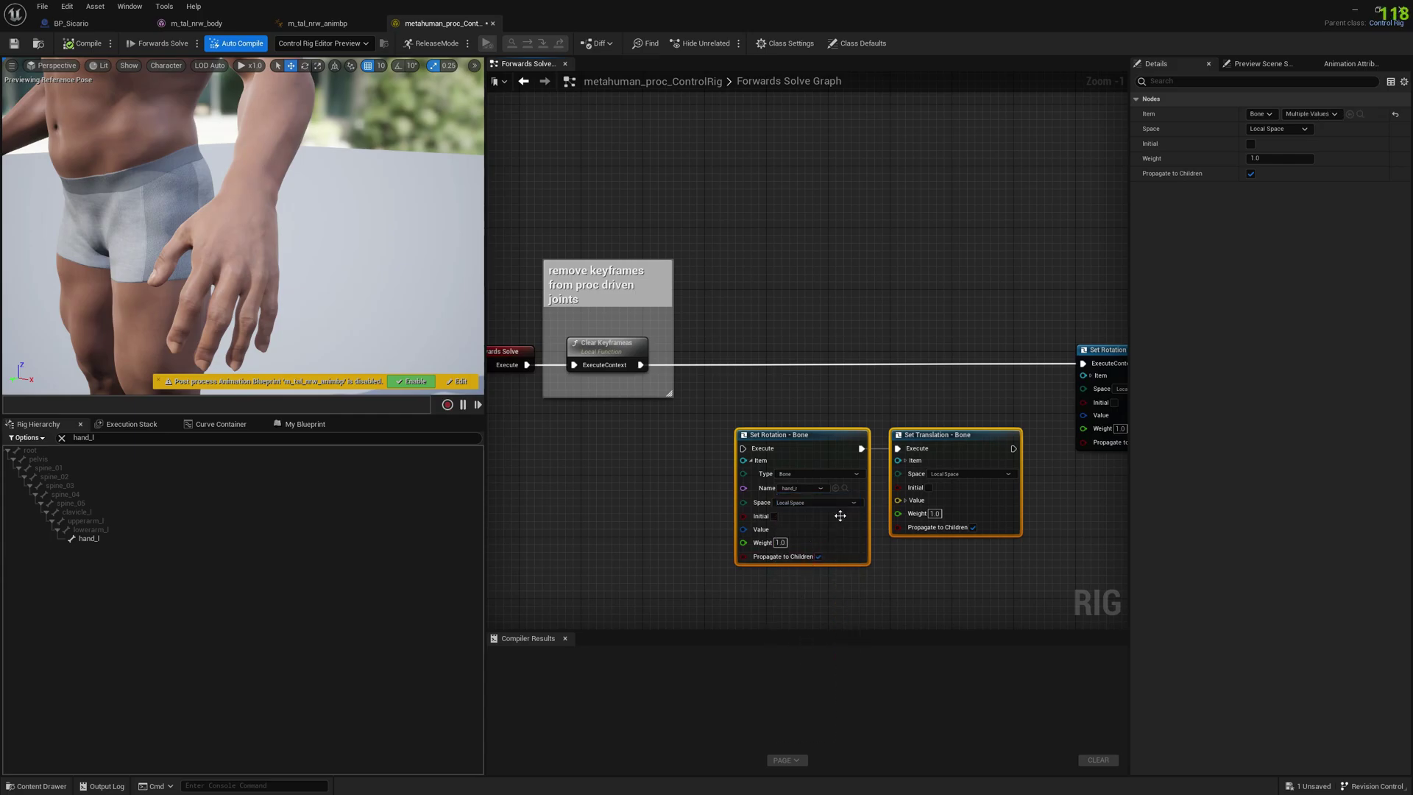
{"action": "left_click", "coordinate": [906, 461]}
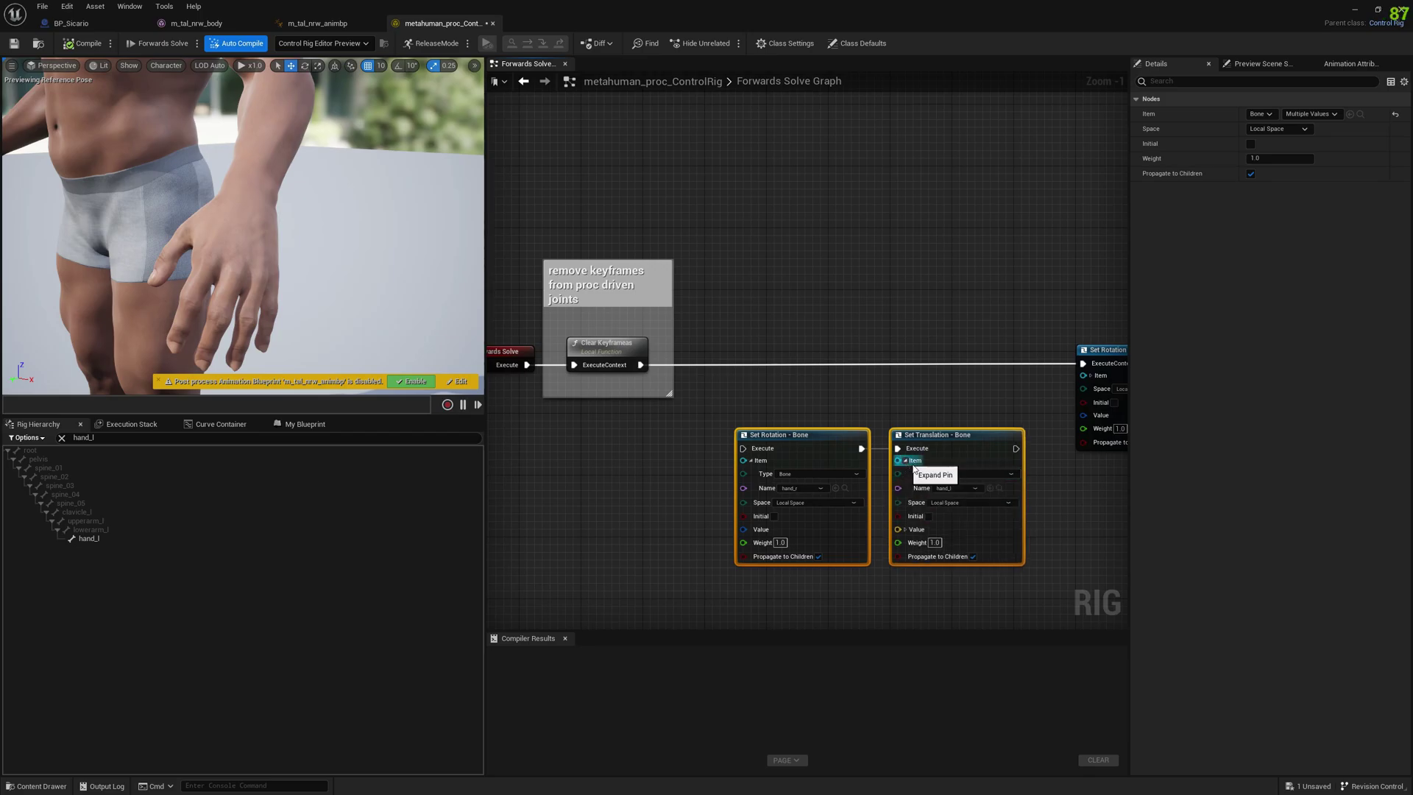
{"action": "left_click", "coordinate": [955, 488]}
{"action": "scroll", "coordinate": [953, 582], "scroll_direction": "down", "scroll_amount": 4}
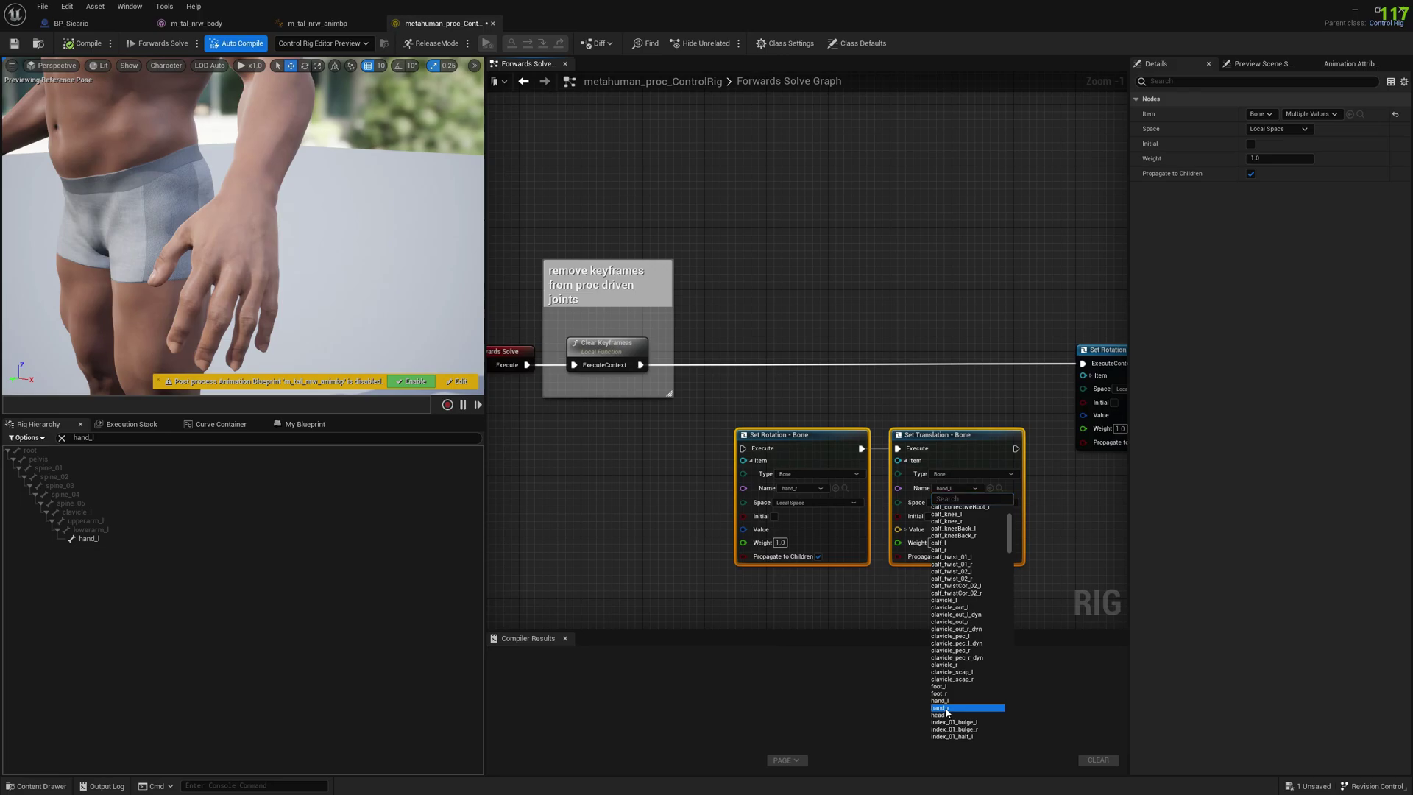
{"action": "left_click", "coordinate": [948, 708]}
- Invert the hand_r Set Translation node's Value to -29.351763, -0.925828, 1.916359
{"action": "right_click_drag", "start_coordinate": [1053, 515], "coordinate": [941, 448]}
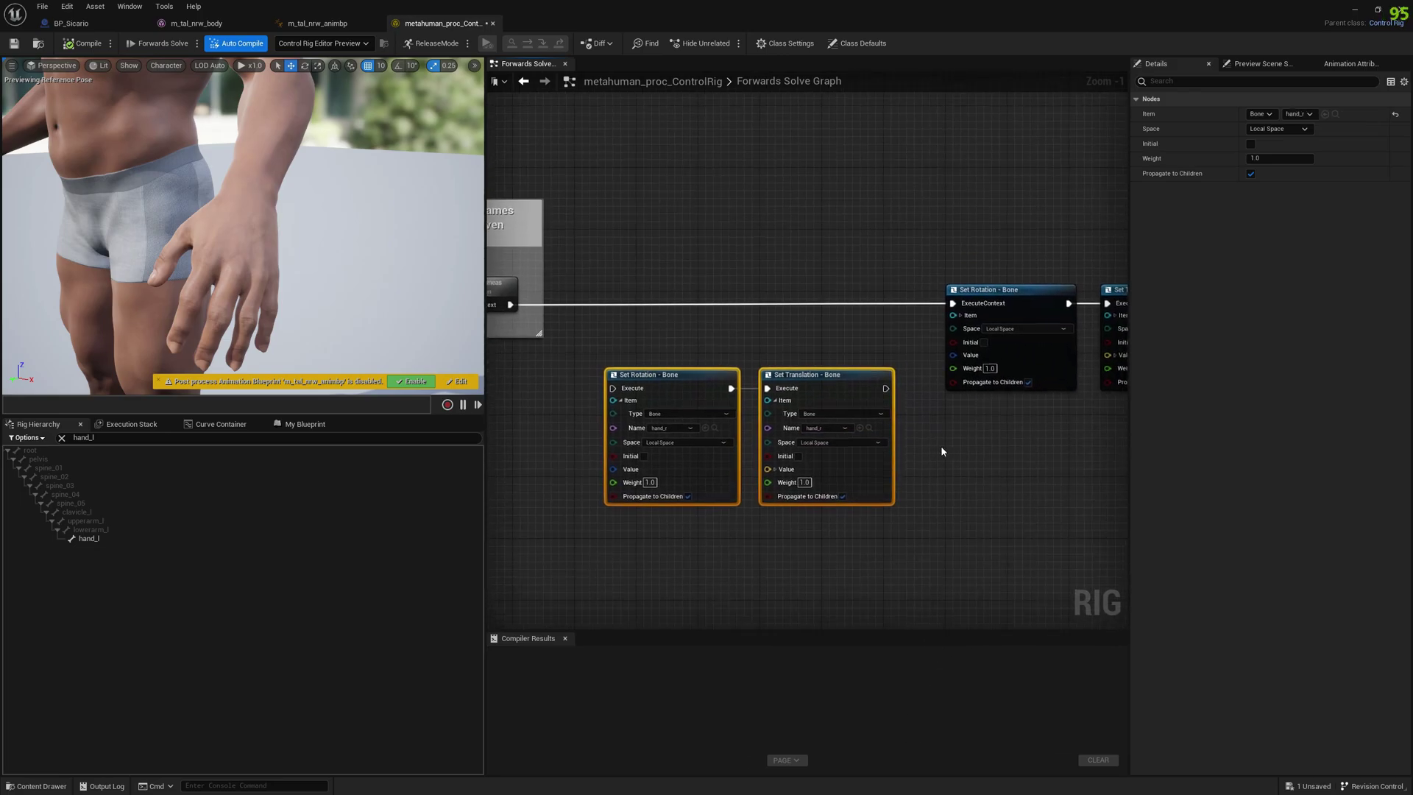
{"action": "left_click", "coordinate": [882, 466]}
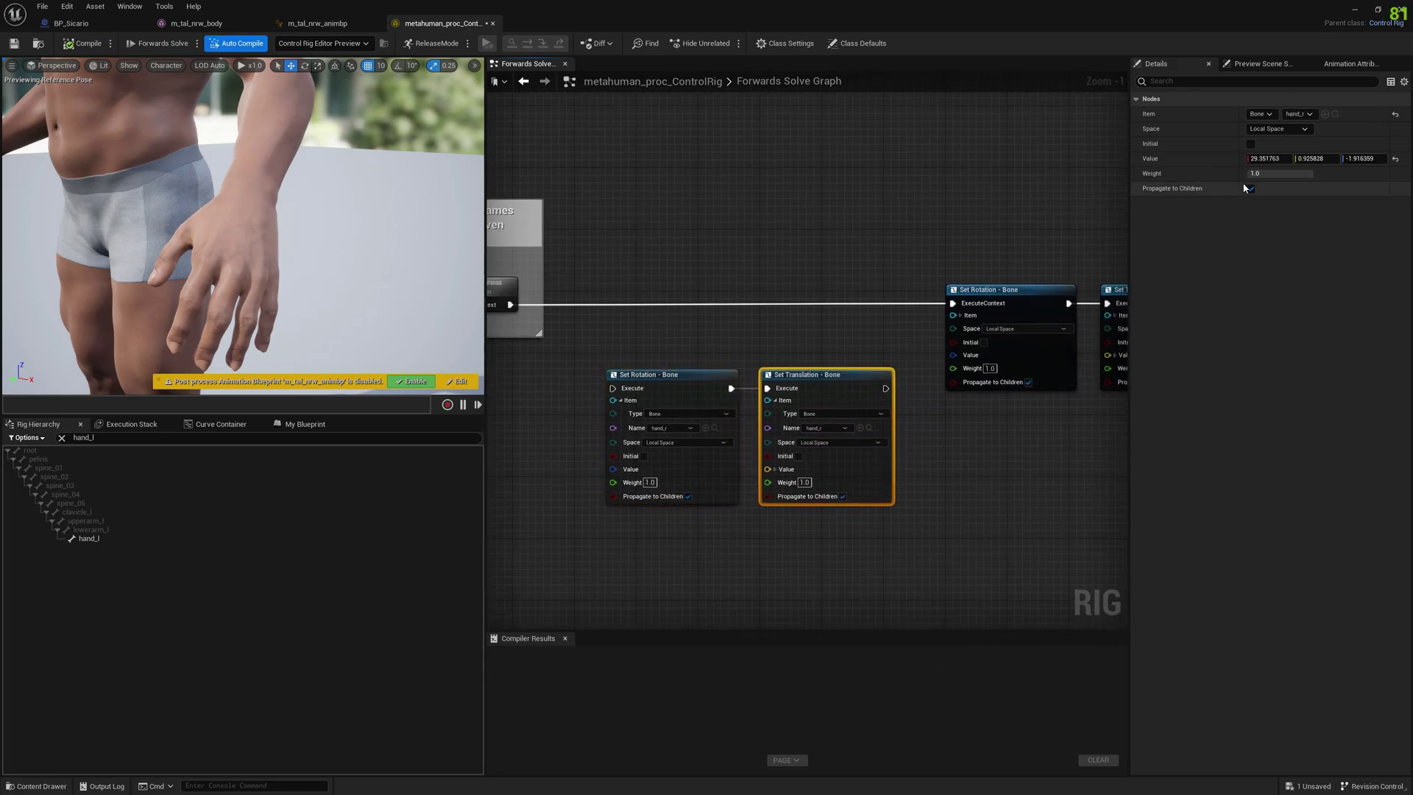
{"action": "right_click_drag", "start_coordinate": [1072, 303], "coordinate": [852, 246]}
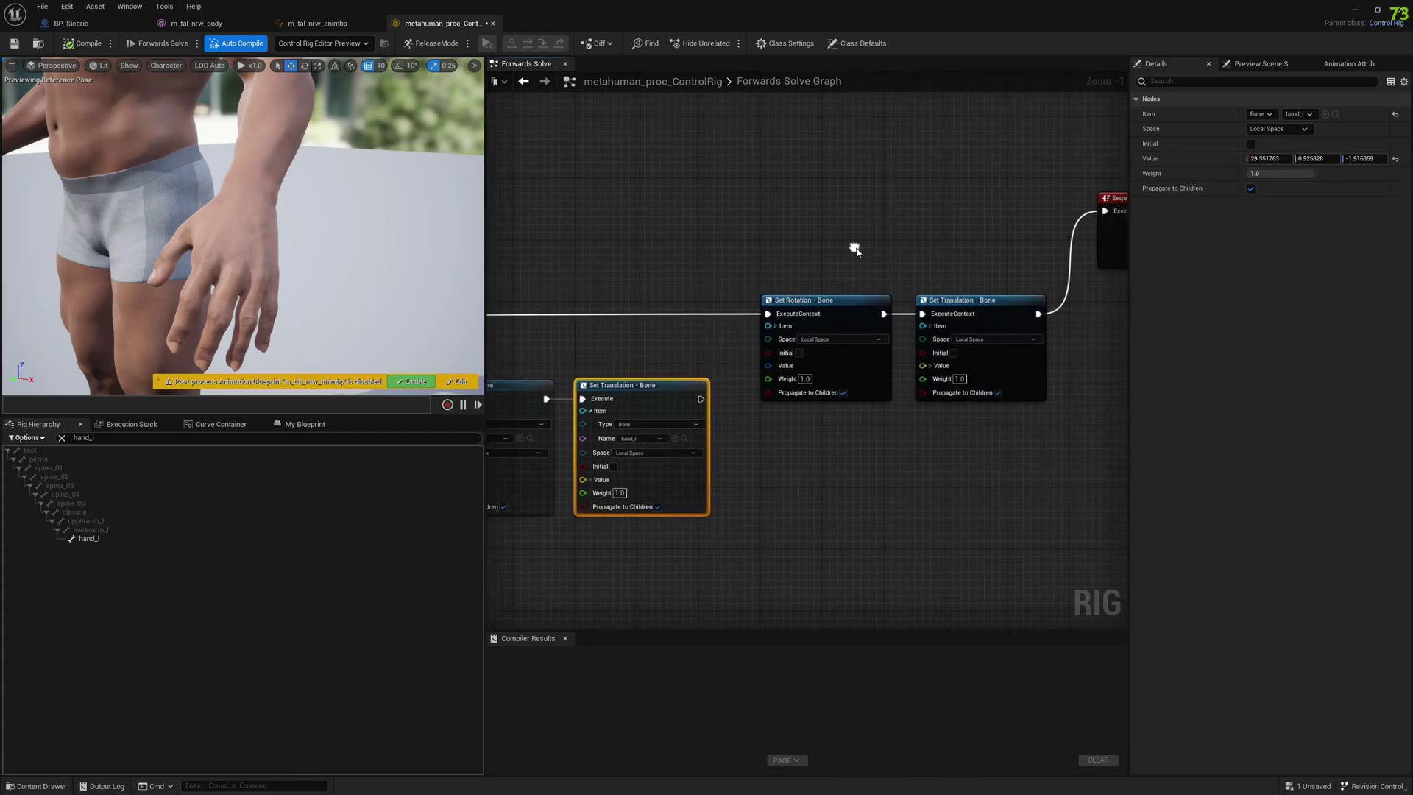
{"action": "left_click", "coordinate": [996, 304]}
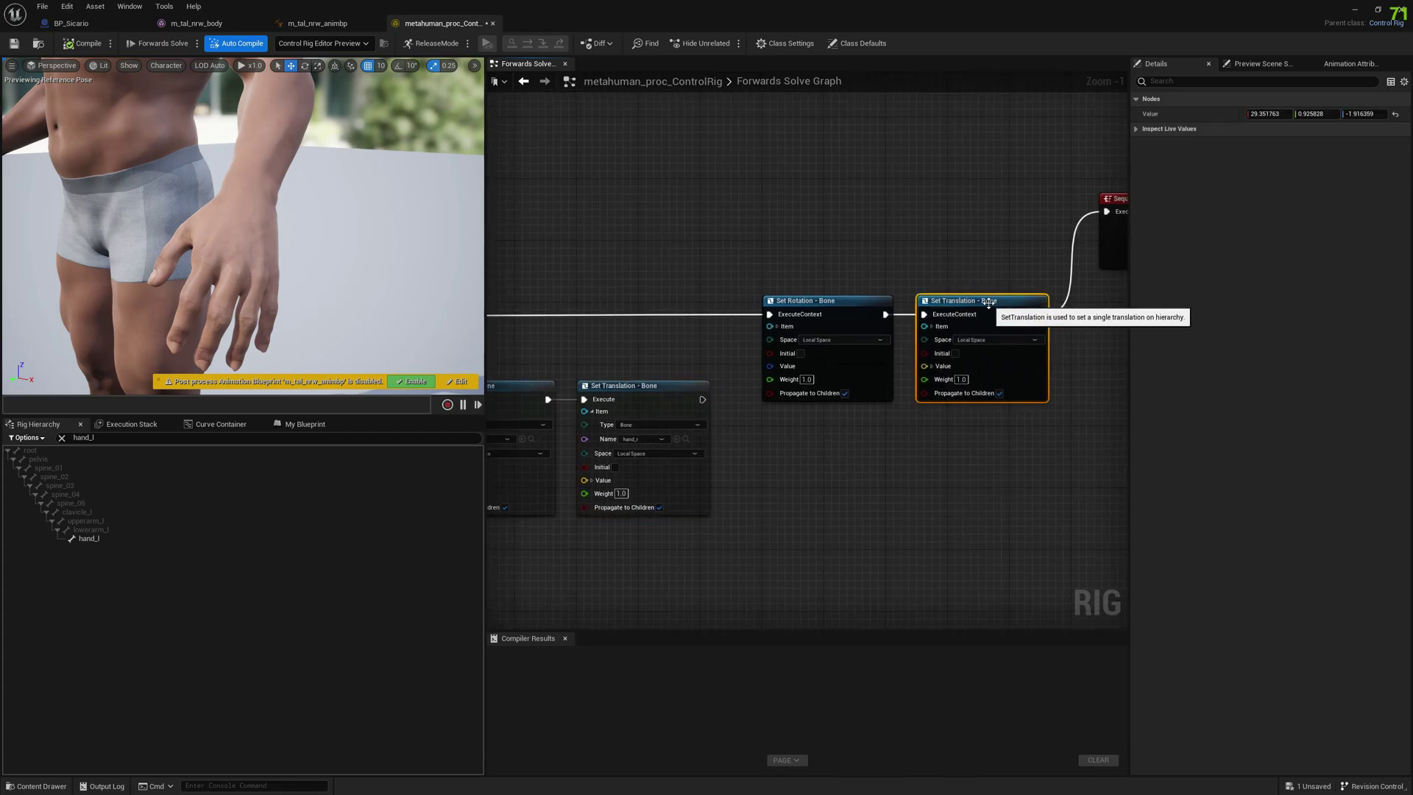
{"action": "left_click", "coordinate": [647, 399]}
{"action": "right_click_drag", "start_coordinate": [593, 319], "coordinate": [798, 351]}
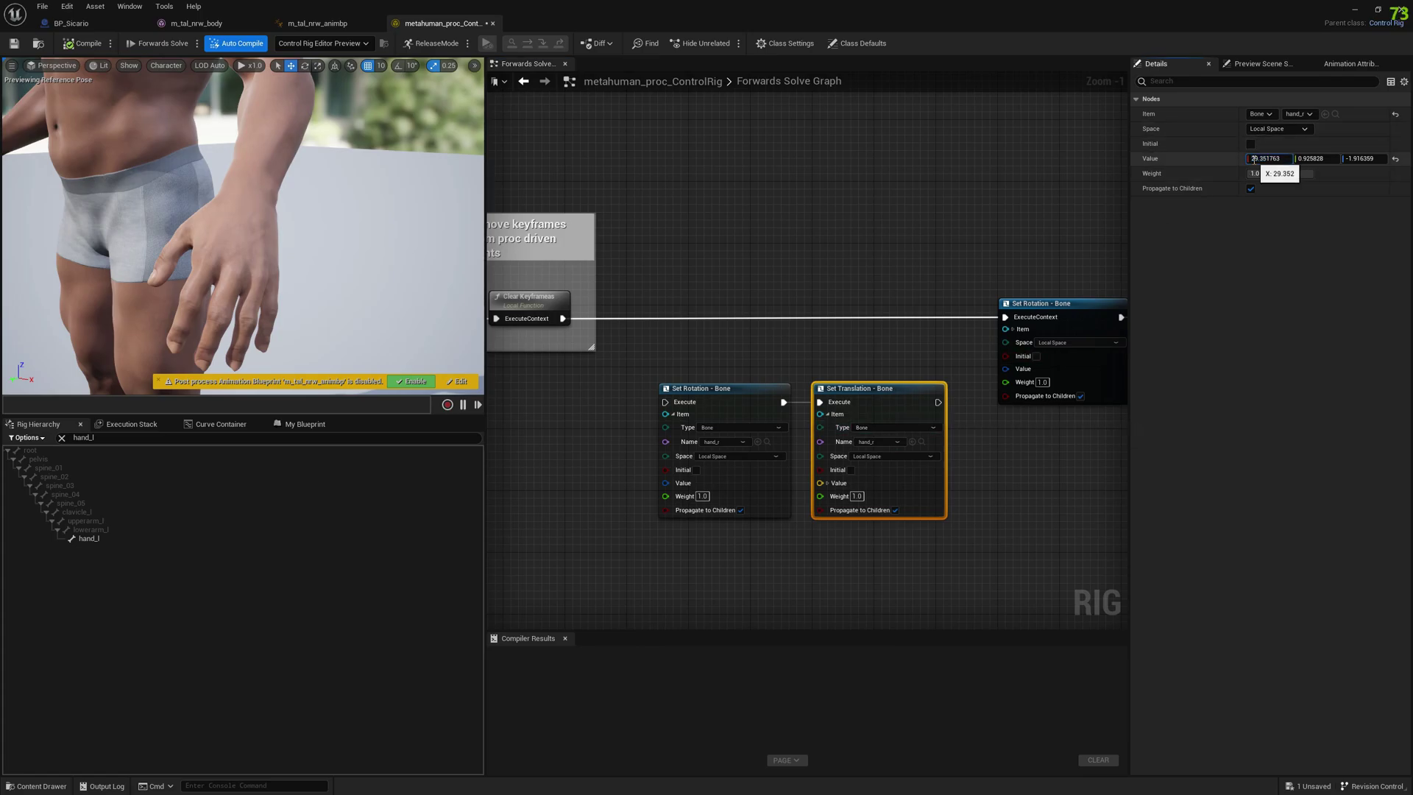
{"action": "left_click", "coordinate": [1300, 159]}
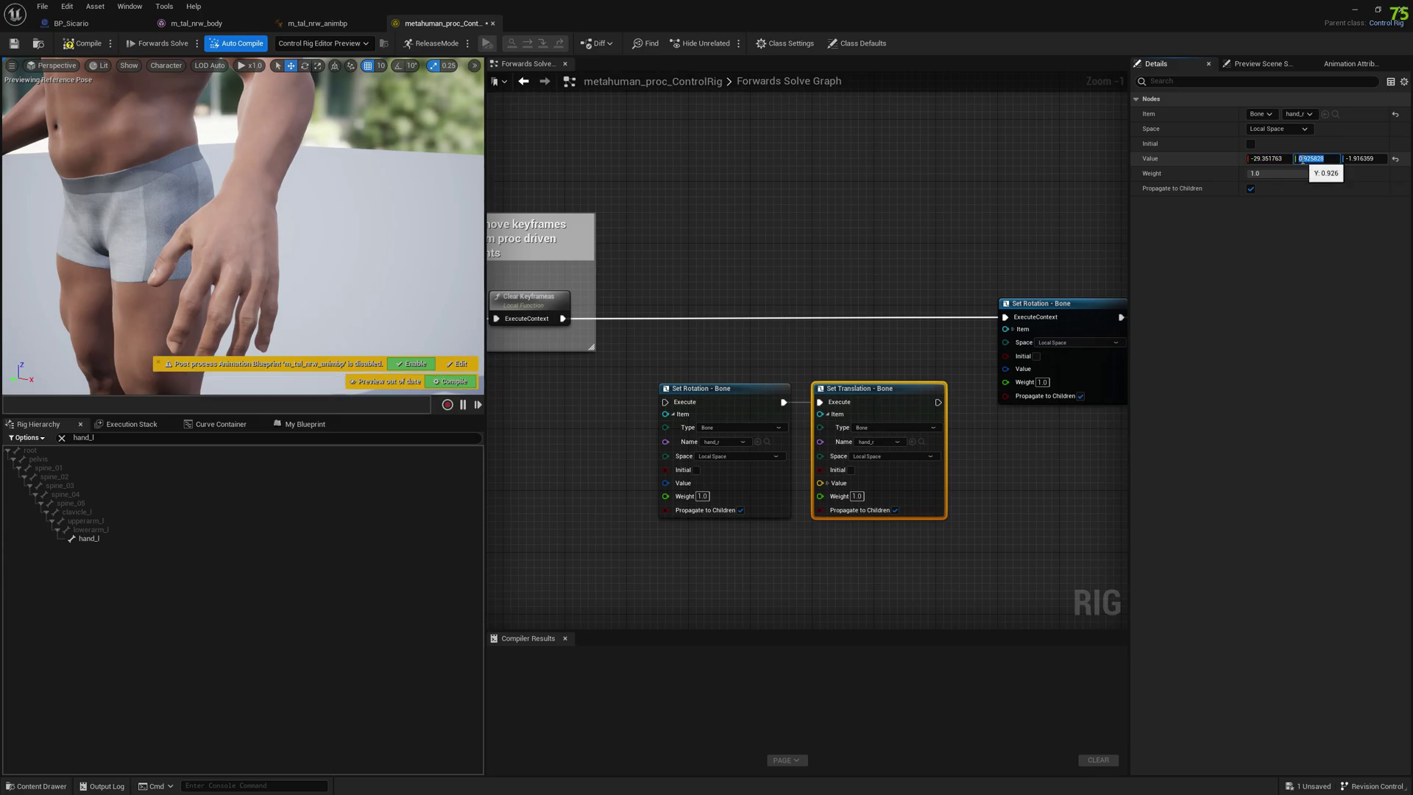
{"action": "type", "text": "-"}
{"action": "key", "text": "BackSpace"}
{"action": "left_click", "coordinate": [1019, 469]}
{"action": "right_click_drag", "start_coordinate": [969, 475], "coordinate": [1038, 483]}
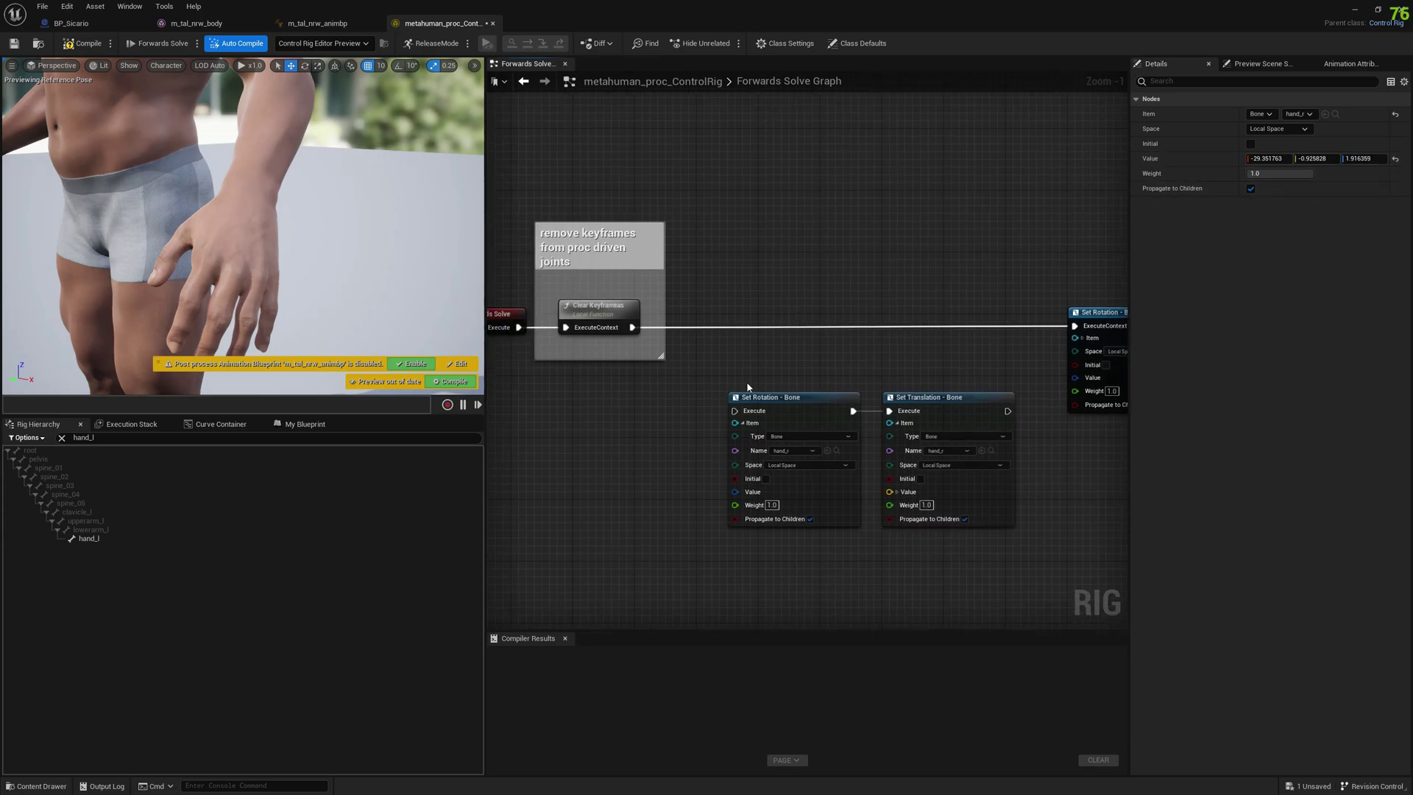
- Insert the hand_r Set Translation node into the execution line between Clear Keyframes and the hand_l Set Rotation node
{"action": "left_click_drag", "start_coordinate": [952, 394], "coordinate": [958, 310]}
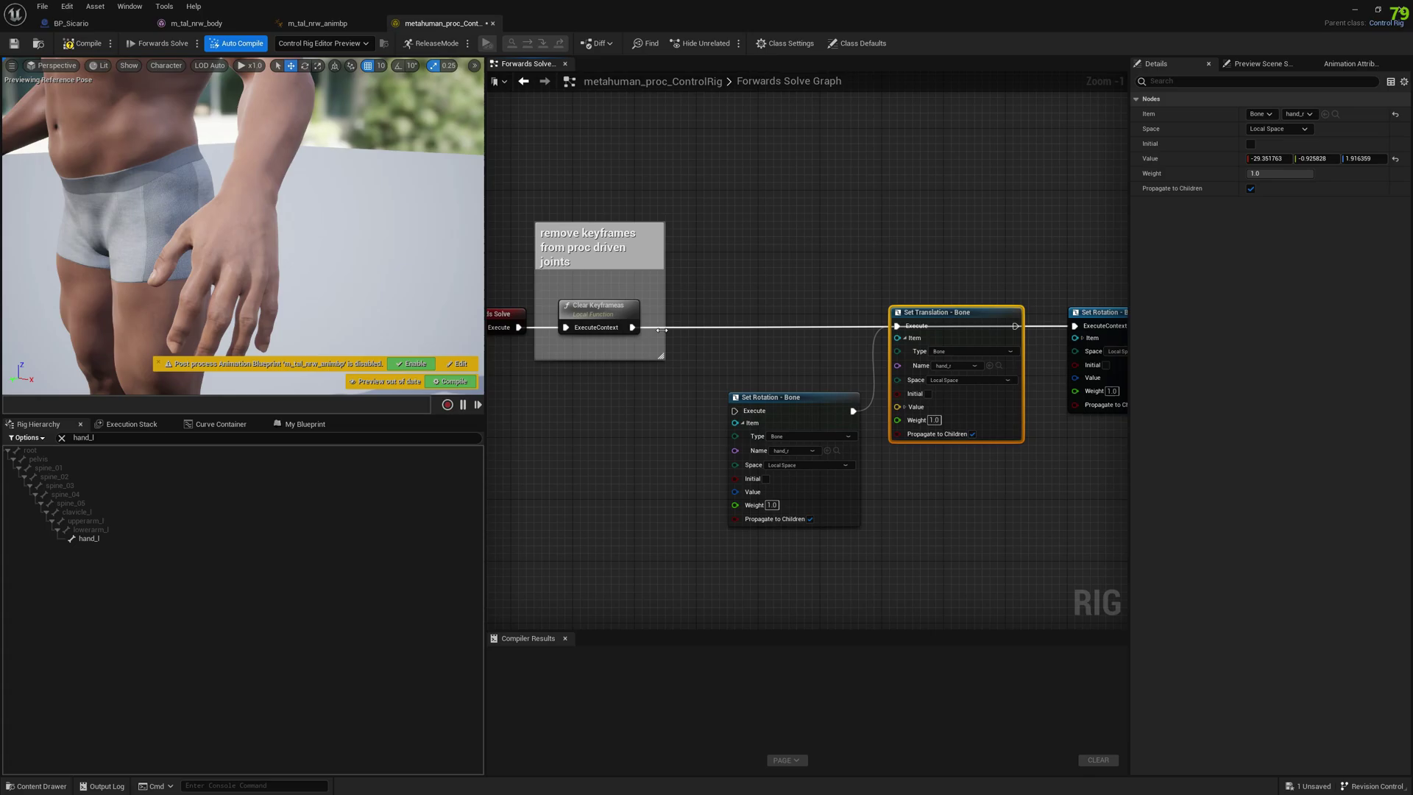
{"action": "left_click_drag", "start_coordinate": [1016, 326], "coordinate": [1090, 327]}
{"action": "right_click_drag", "start_coordinate": [893, 280], "coordinate": [996, 290]}
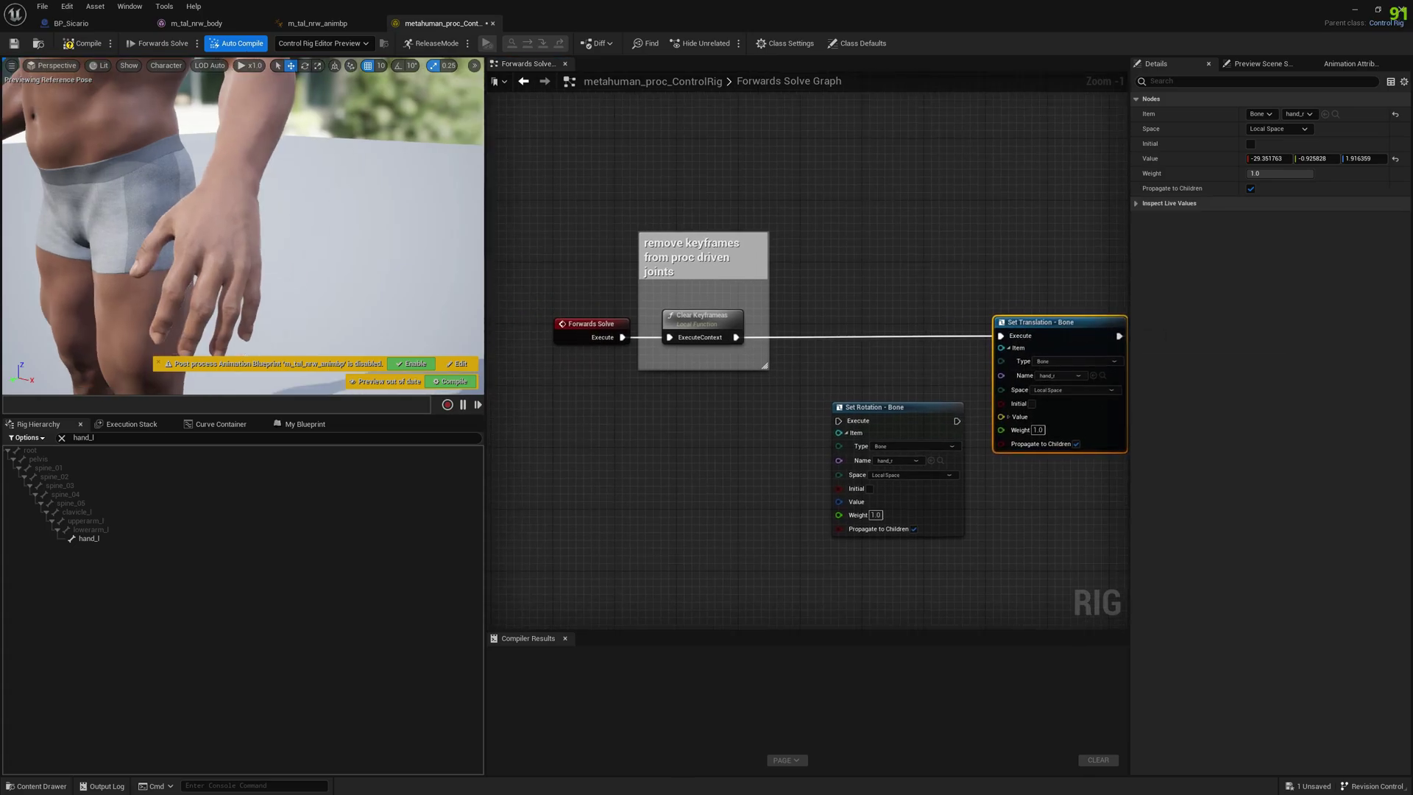
- Insert the hand_r Set Rotation node into the execution line between Clear Keyframes and the hand_r Set Translation node
{"action": "right_click_drag", "start_coordinate": [243, 225], "coordinate": [166, 224]}
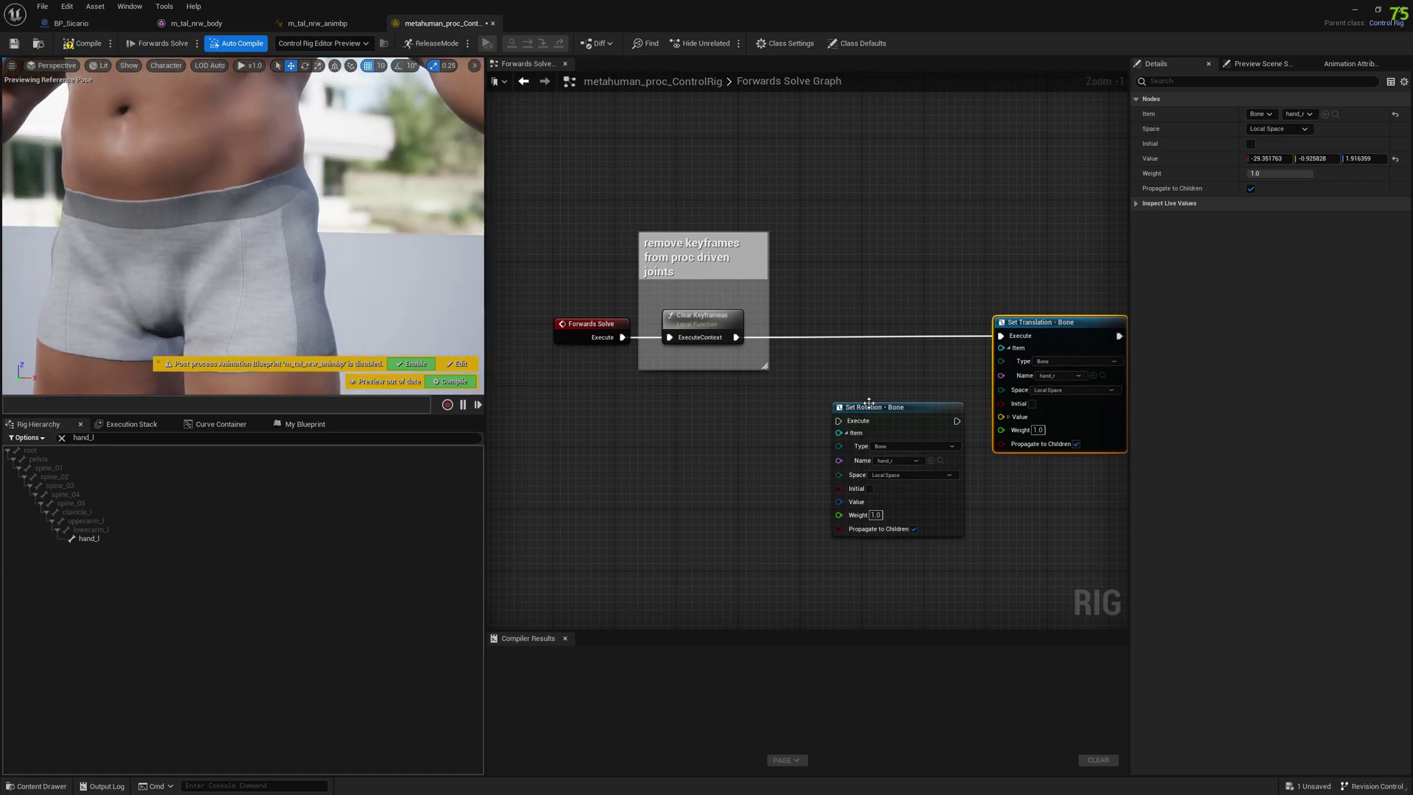
{"action": "left_click", "coordinate": [902, 404]}
{"action": "left_click_drag", "start_coordinate": [902, 404], "coordinate": [894, 319]}
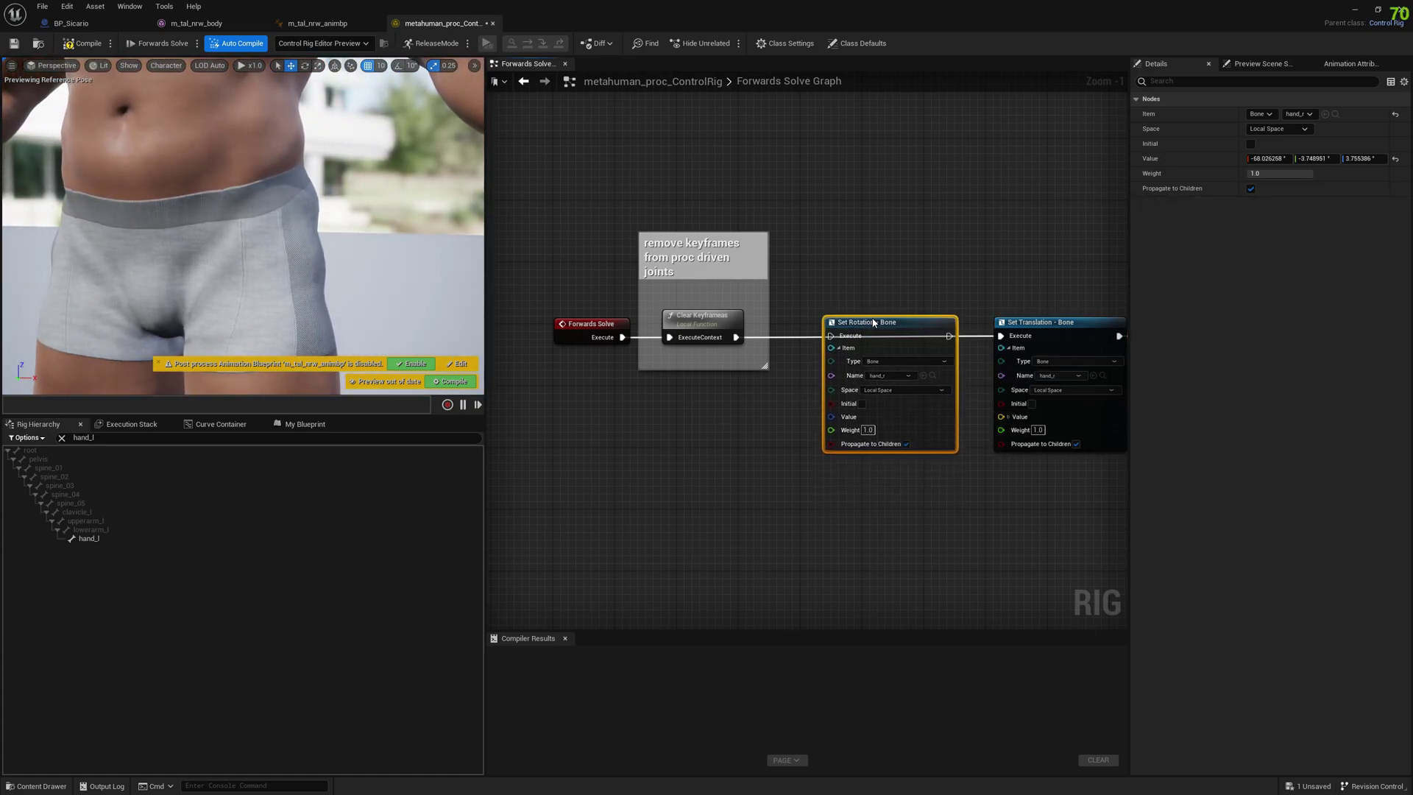
{"action": "left_click_drag", "start_coordinate": [736, 337], "coordinate": [887, 339]}
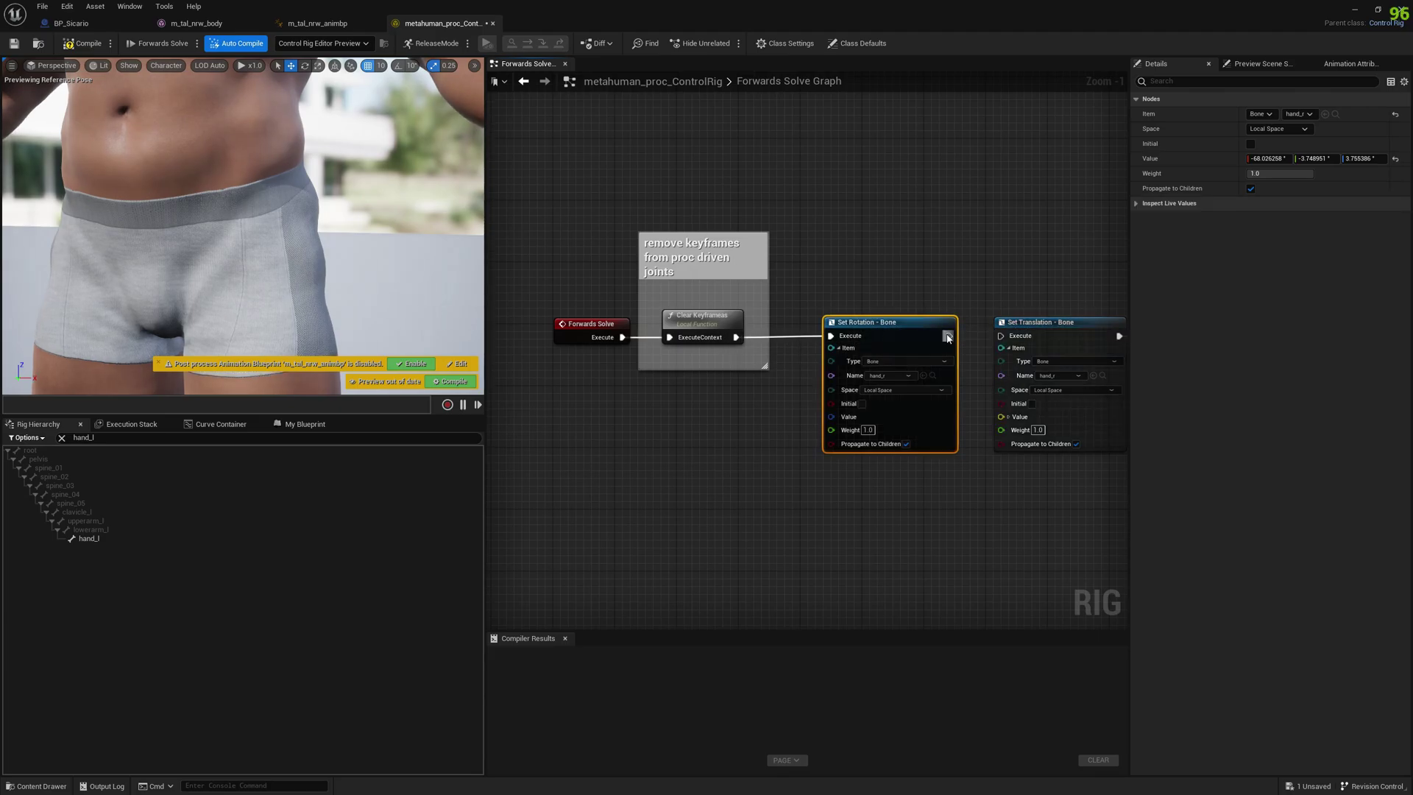
{"action": "left_click_drag", "start_coordinate": [1023, 341], "coordinate": [1021, 339]}
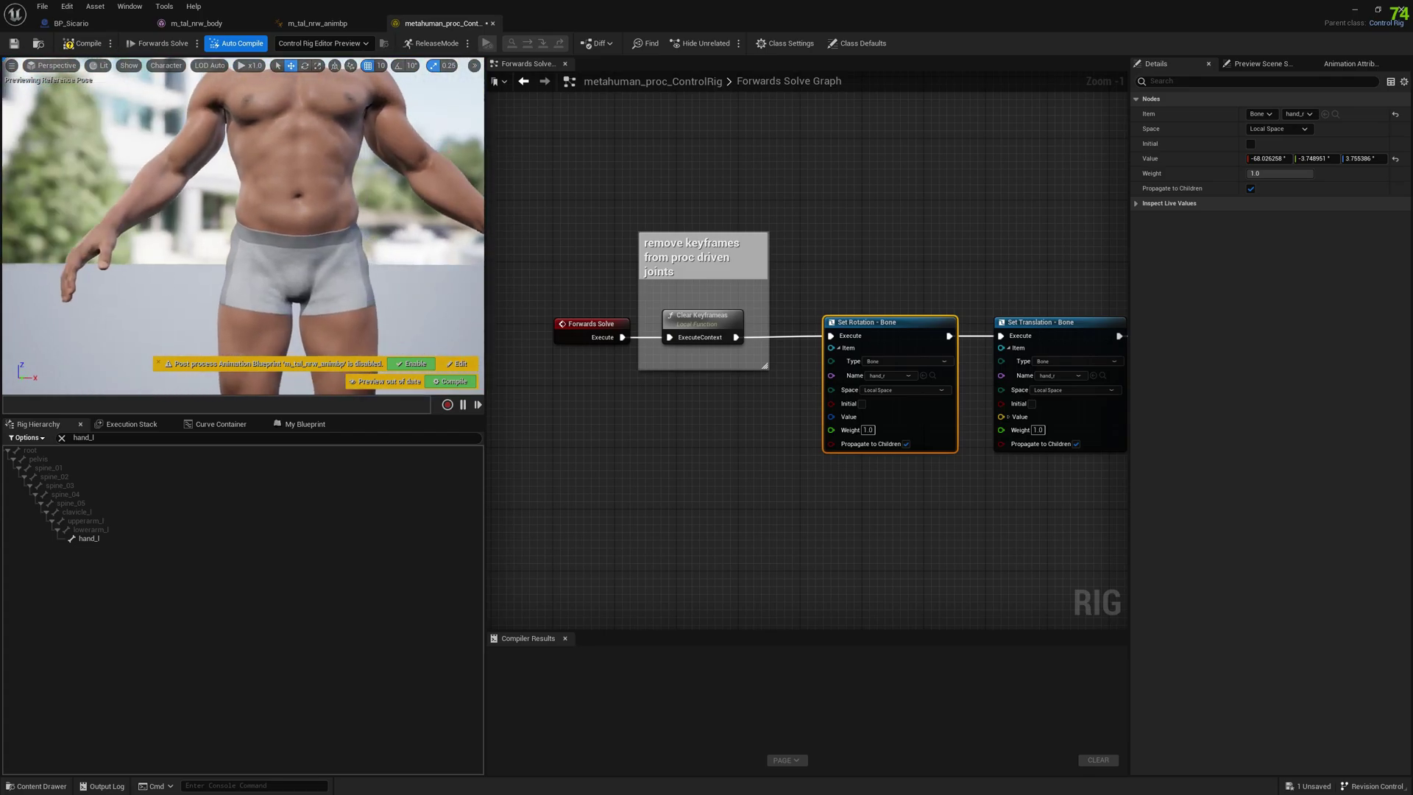
- Compile and save metahuman_proc_ControlRig, and inspect both hands on the m_tal_nrw_body mesh
{"action": "right_click_drag", "start_coordinate": [107, 236], "coordinate": [26, 276]}
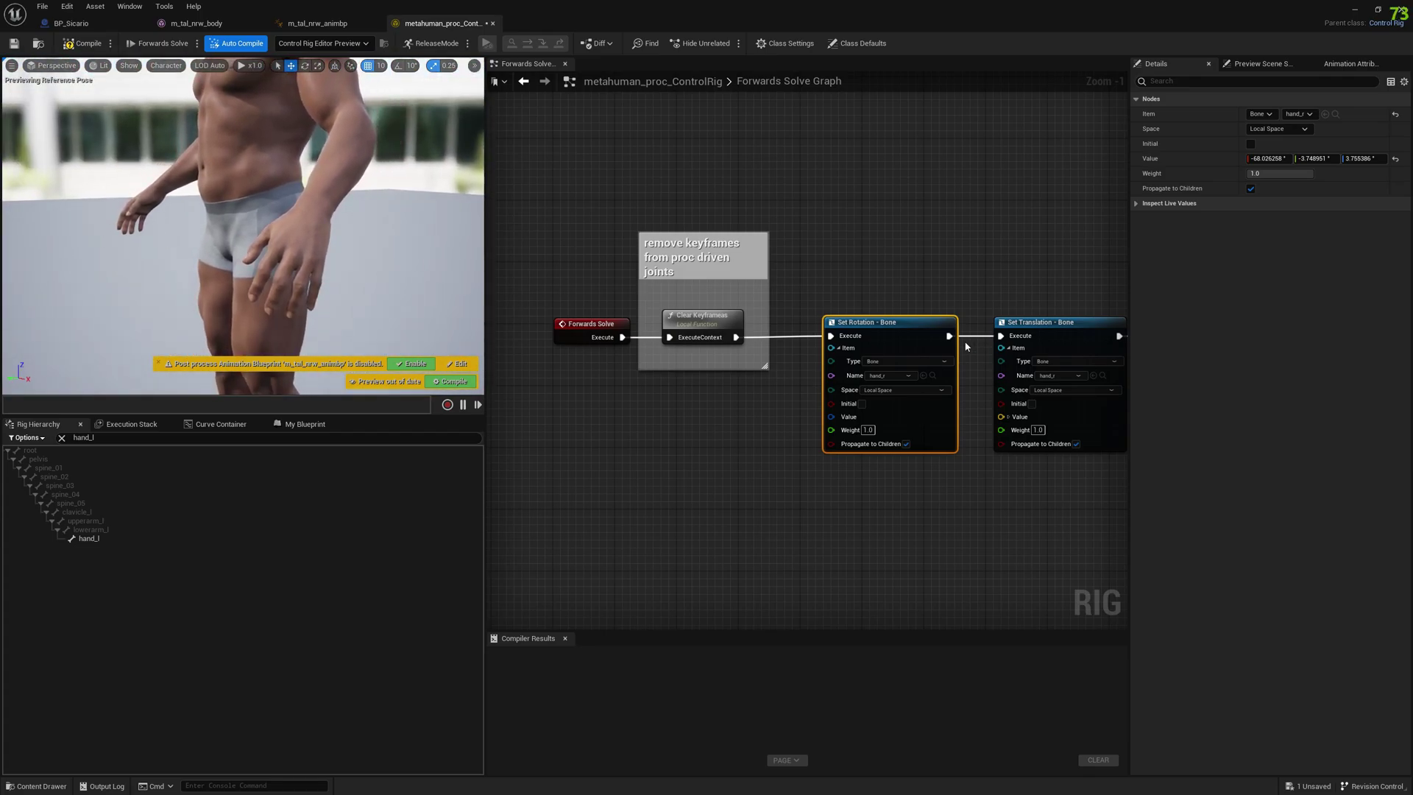
{"action": "right_click_drag", "start_coordinate": [609, 346], "coordinate": [480, 328]}
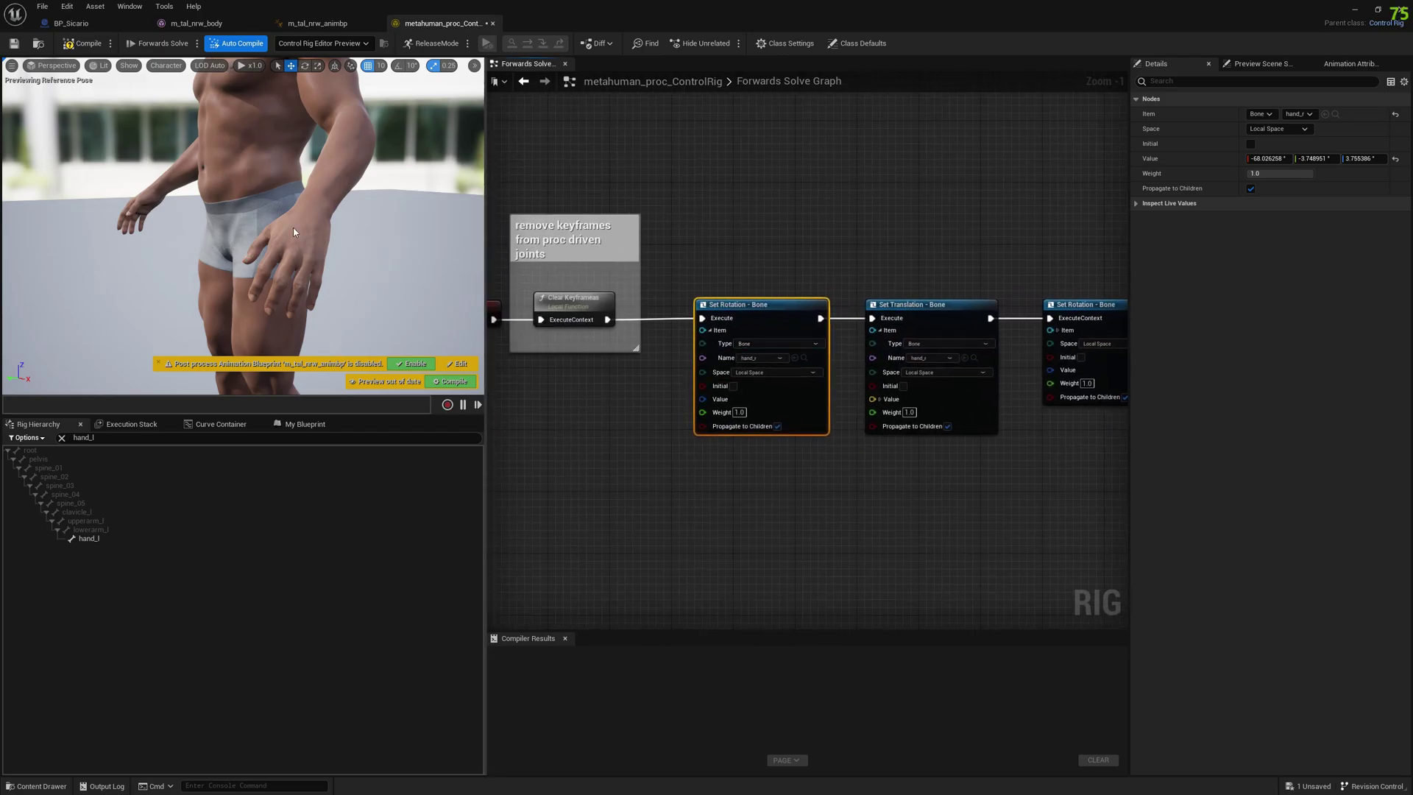
{"action": "mouse_move", "coordinate": [406, 163]}
{"action": "right_mouse_down"}
{"action": "mouse_move", "coordinate": [478, 169]}
{"action": "mouse_move", "coordinate": [416, 184]}
{"action": "right_mouse_up"}
{"action": "left_click", "coordinate": [86, 43]}
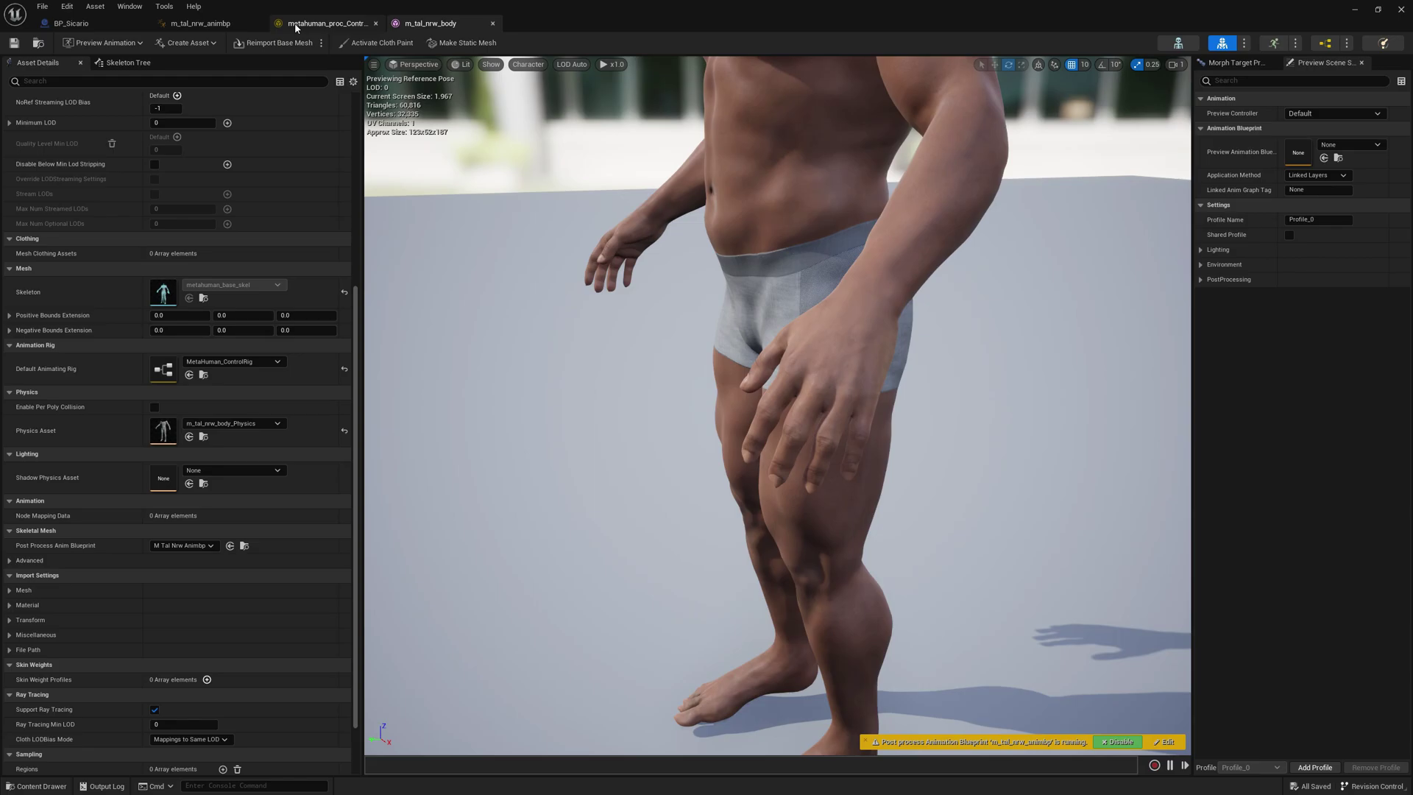
{"action": "left_click", "coordinate": [293, 24]}
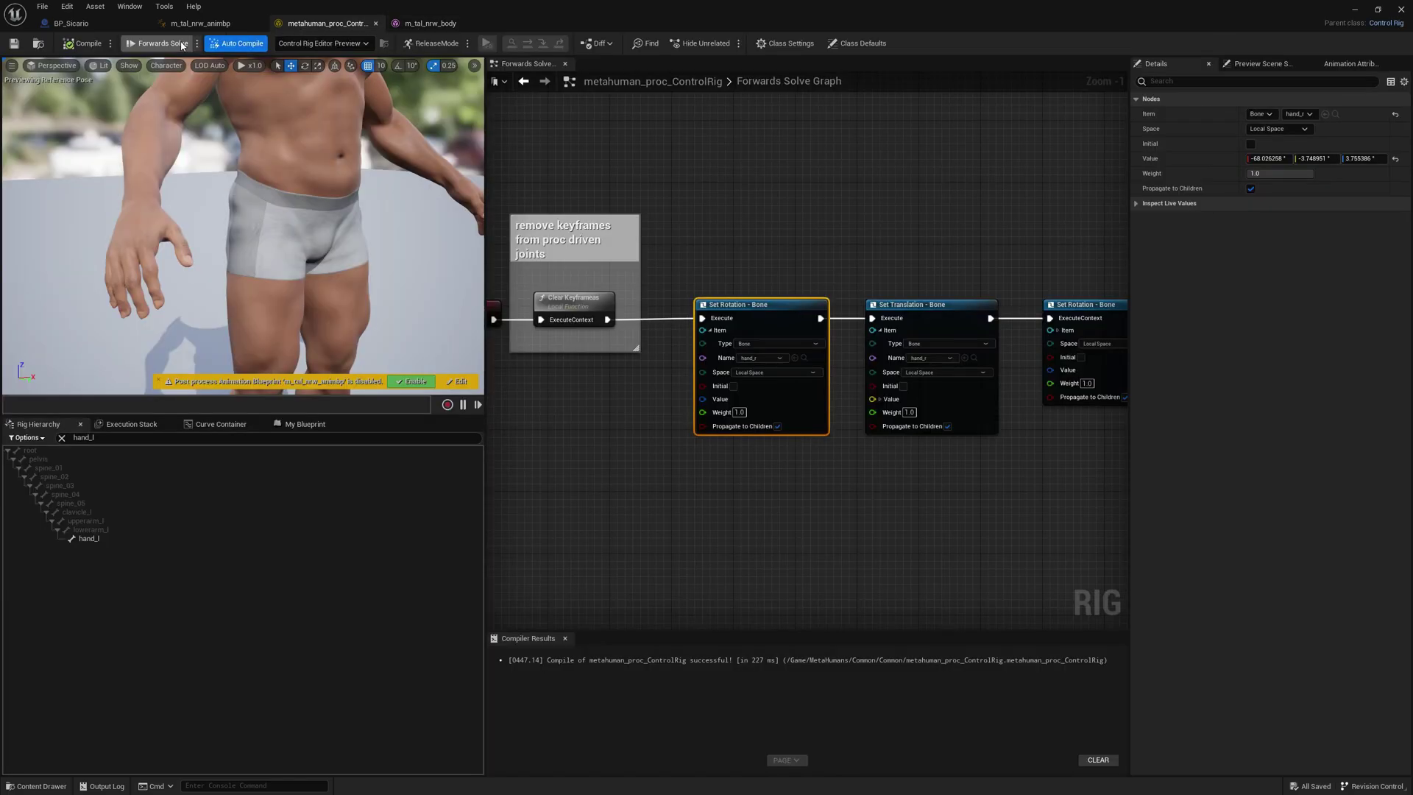
{"action": "left_click", "coordinate": [441, 23]}
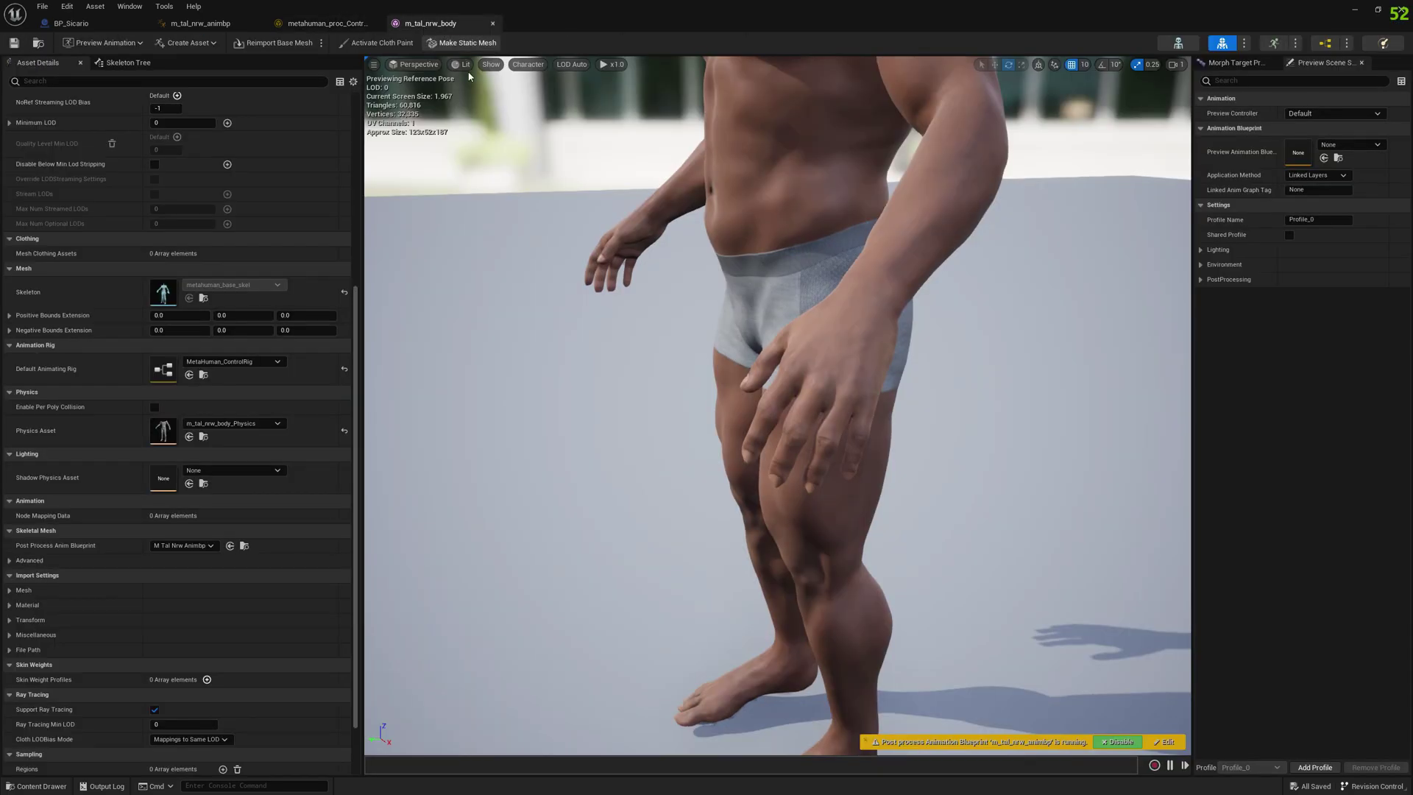
{"action": "right_click_drag", "start_coordinate": [777, 404], "coordinate": [552, 442]}
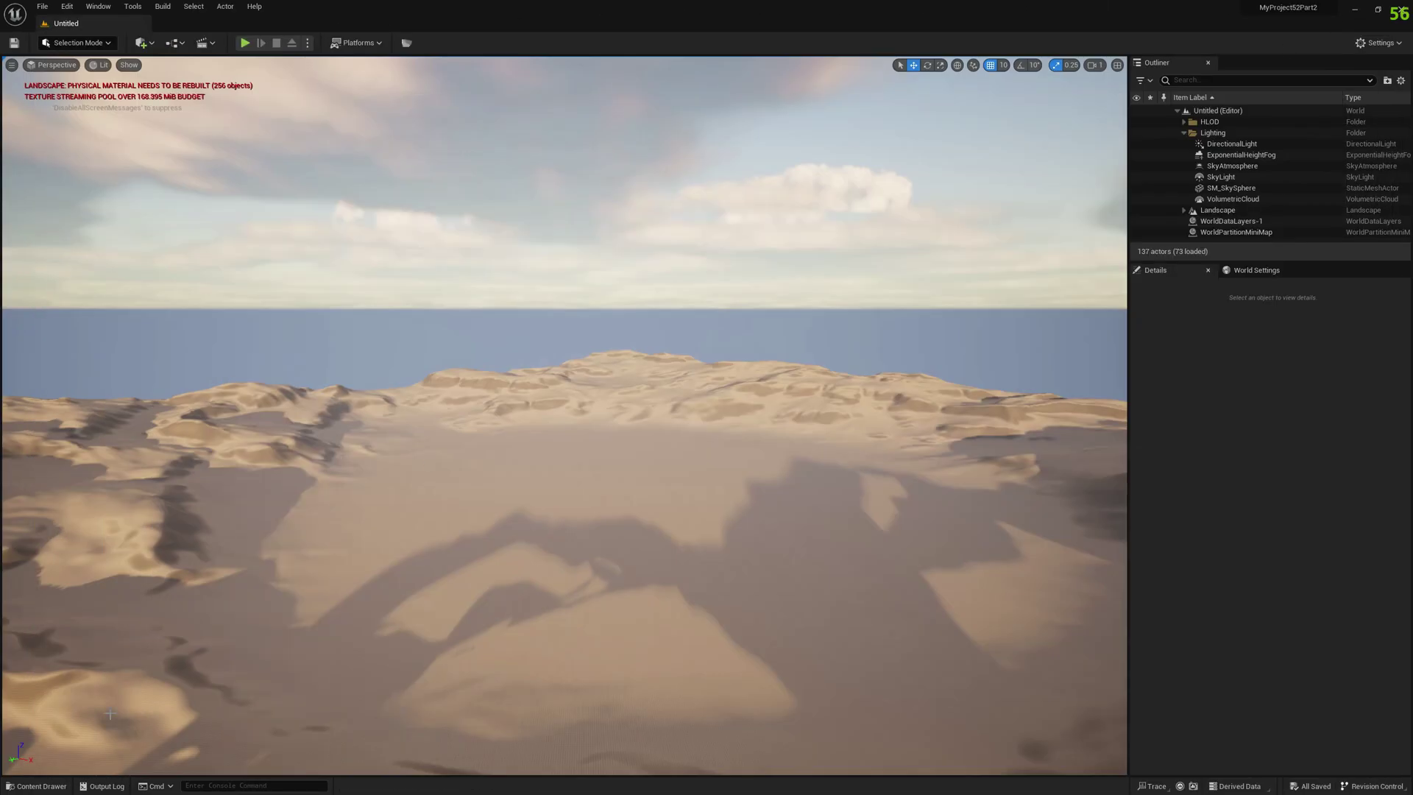
- Open the MM_Run_Fwd animation sequence from the project's Content folder
{"action": "left_click", "coordinate": [37, 786]}
{"action": "left_click", "coordinate": [184, 582]}
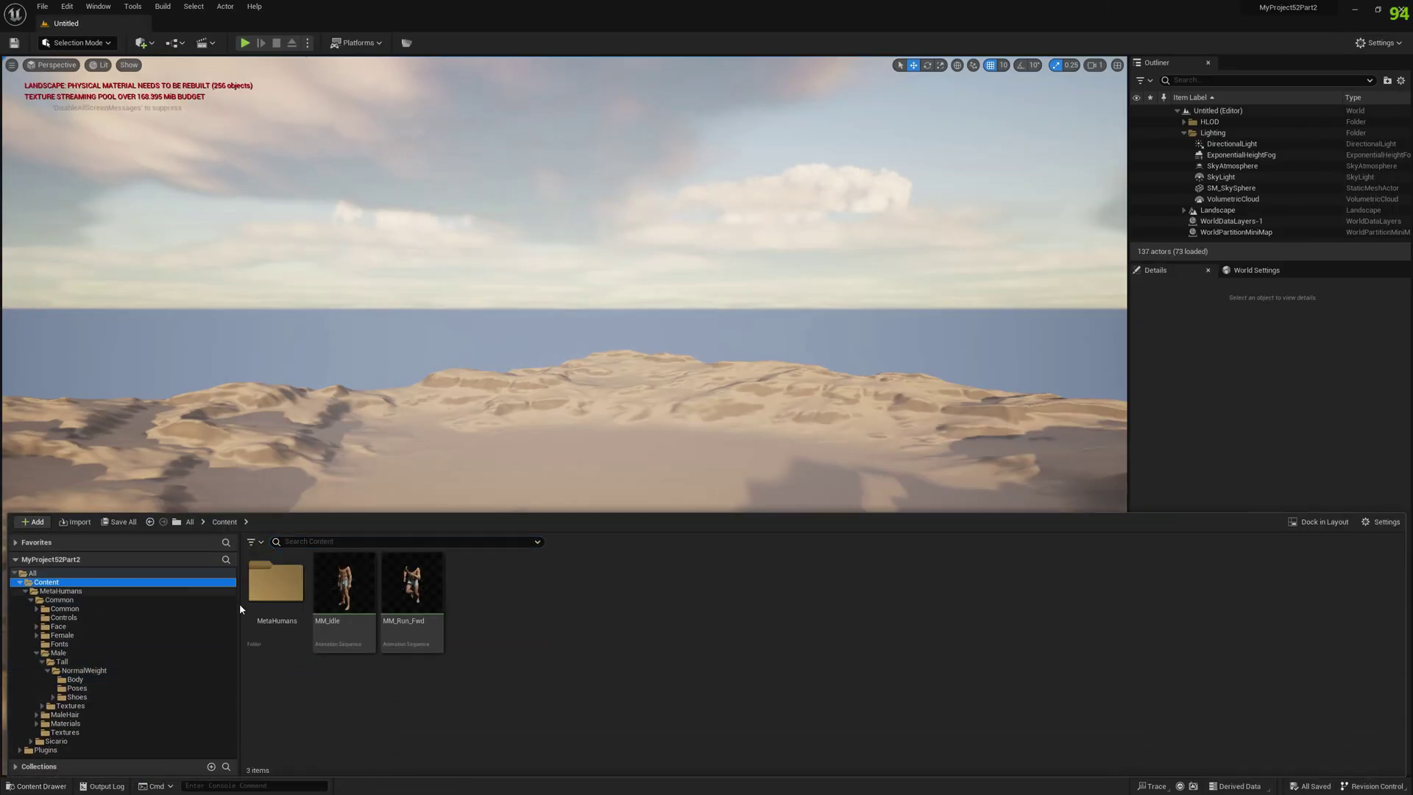
{"action": "left_click", "coordinate": [412, 585]}
{"action": "double_click", "coordinate": [344, 585]}
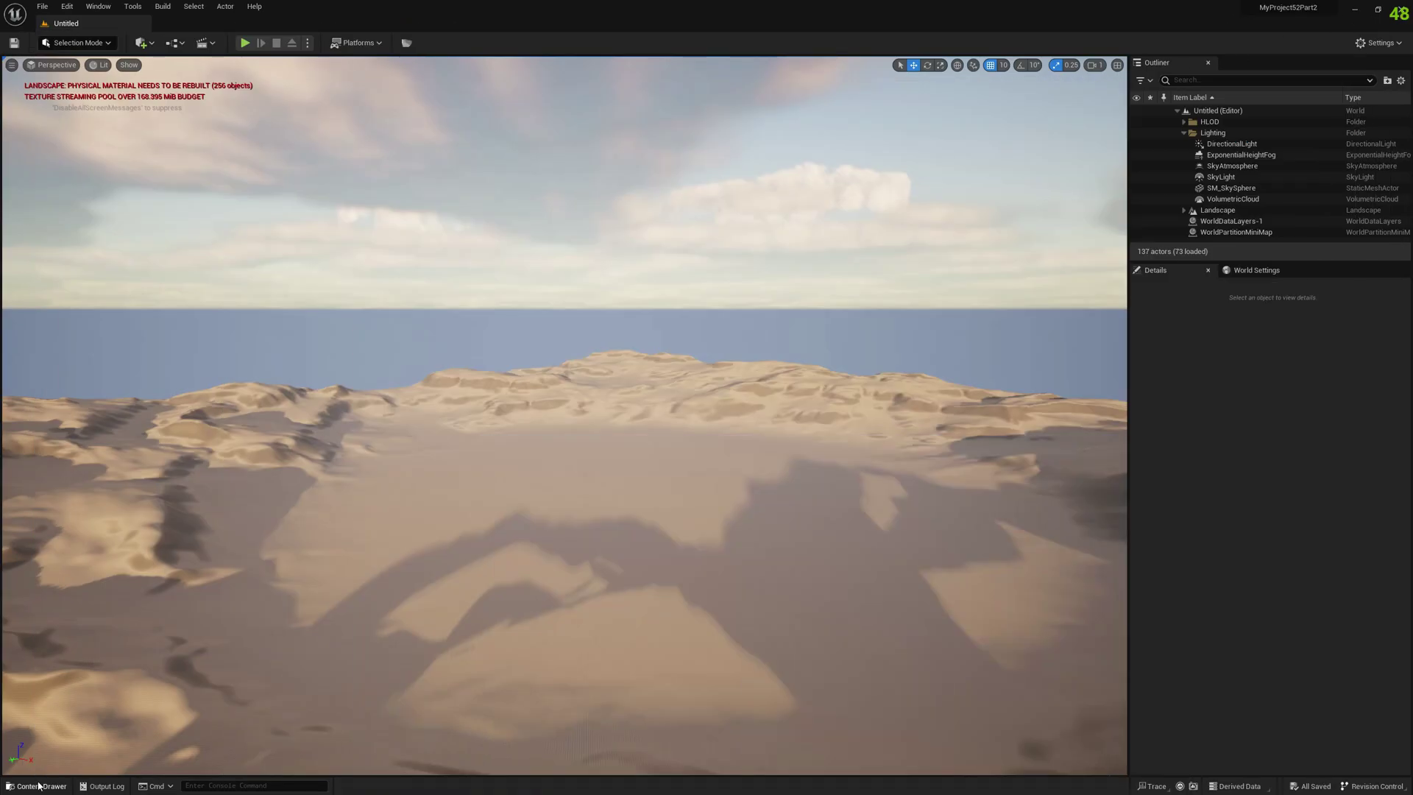
{"action": "left_click", "coordinate": [39, 786]}
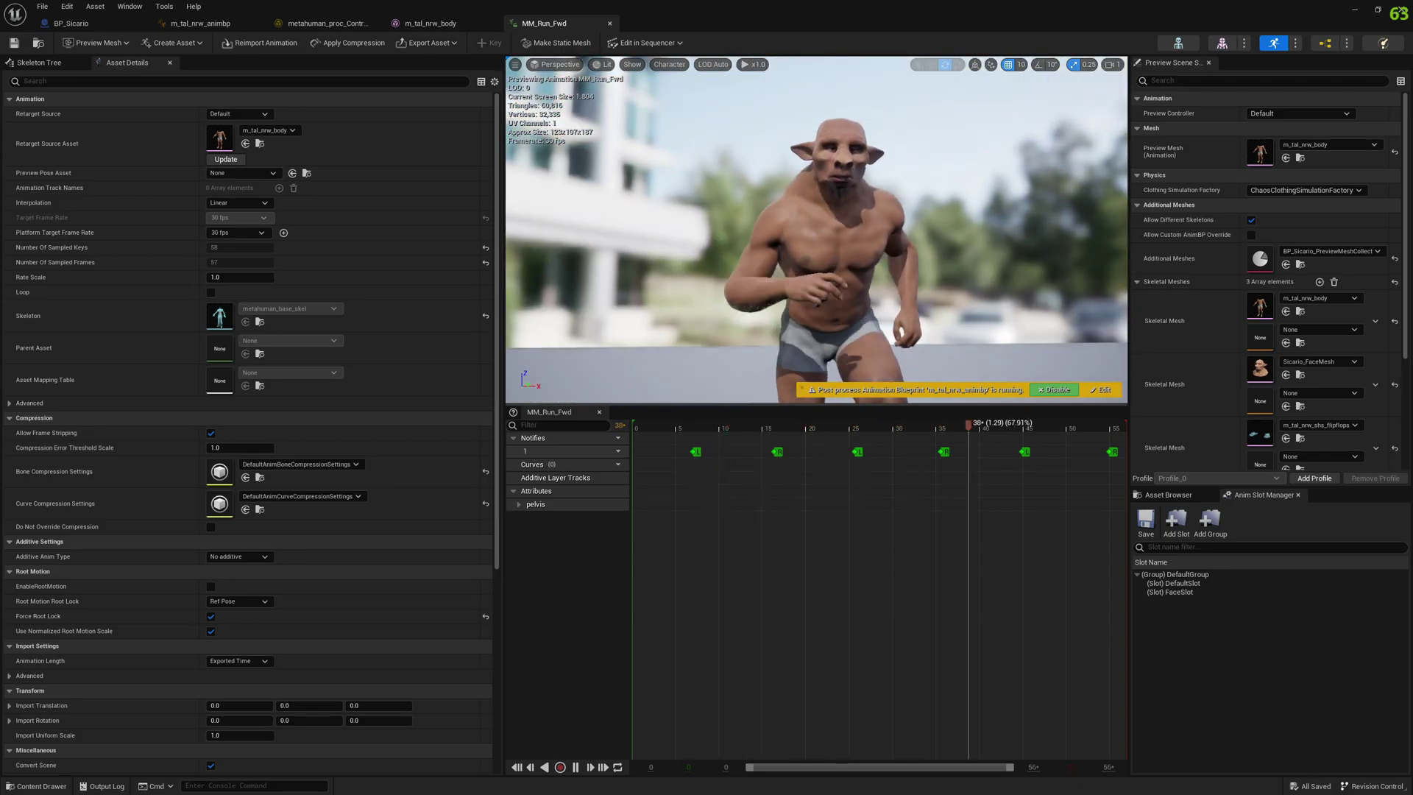
- Scrub MM_Run_Fwd to about frame 39 and examine the character's hands, wrists and forearms from several angles
{"action": "left_click_drag", "start_coordinate": [824, 429], "coordinate": [977, 420]}
{"action": "mouse_move", "coordinate": [847, 319]}
{"action": "right_mouse_down"}
{"action": "mouse_move", "coordinate": [847, 346]}
{"action": "mouse_move", "coordinate": [876, 368]}
{"action": "mouse_move", "coordinate": [847, 324]}
{"action": "mouse_move", "coordinate": [758, 287]}
{"action": "mouse_move", "coordinate": [817, 265]}
{"action": "mouse_move", "coordinate": [817, 332]}
{"action": "mouse_move", "coordinate": [817, 301]}
{"action": "mouse_move", "coordinate": [830, 323]}
{"action": "right_mouse_up"}
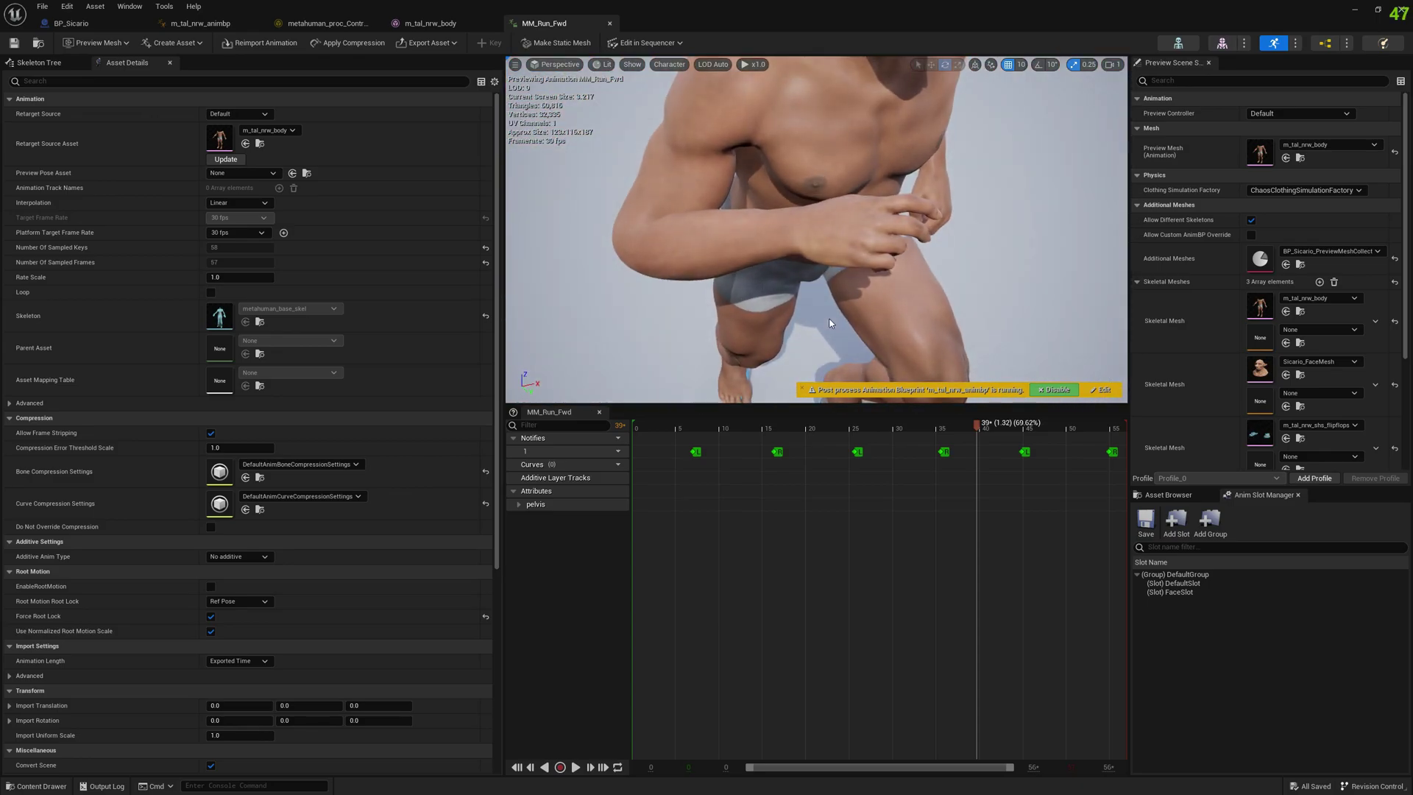
{"action": "middle_click_drag", "start_coordinate": [829, 321], "coordinate": [830, 322]}
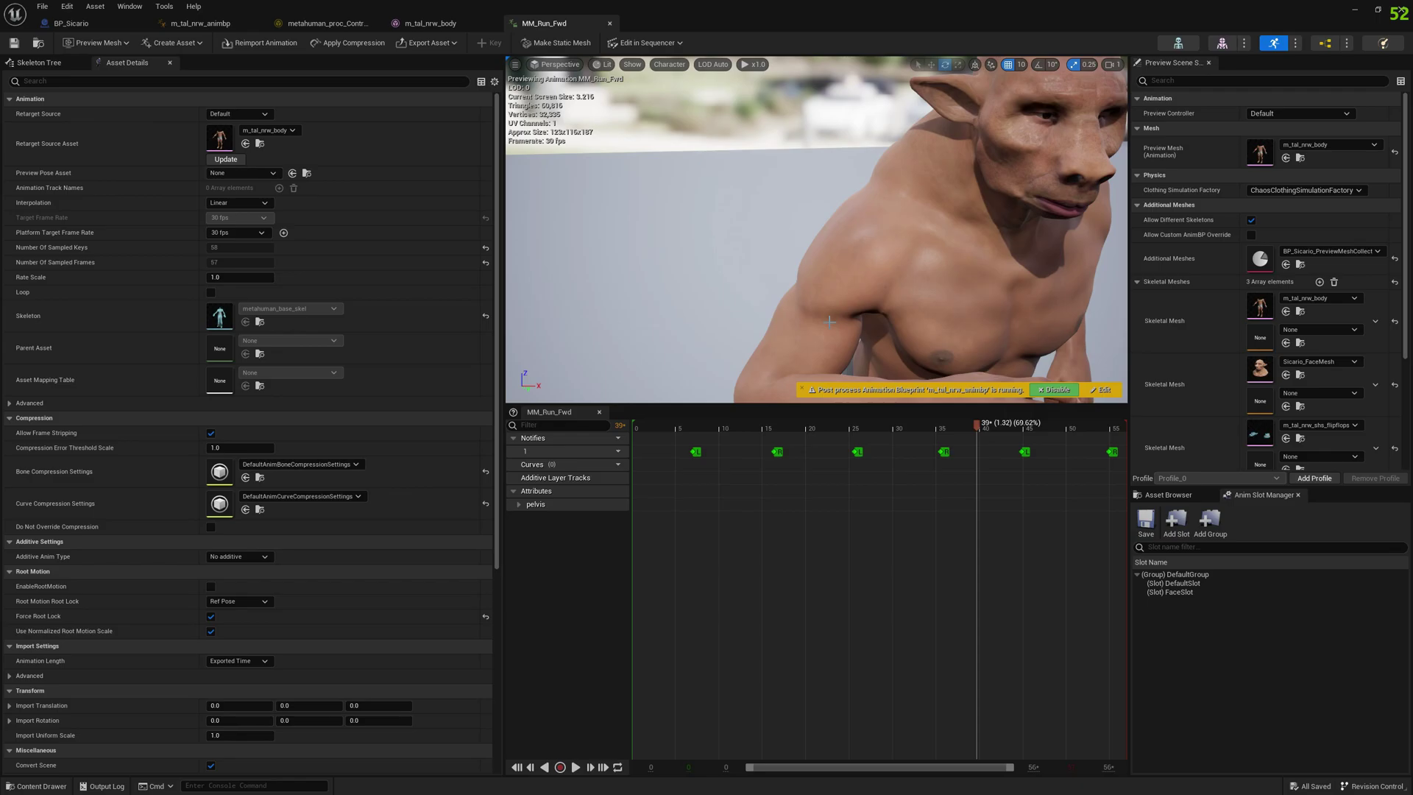
{"action": "right_click_drag", "start_coordinate": [902, 277], "coordinate": [986, 346]}
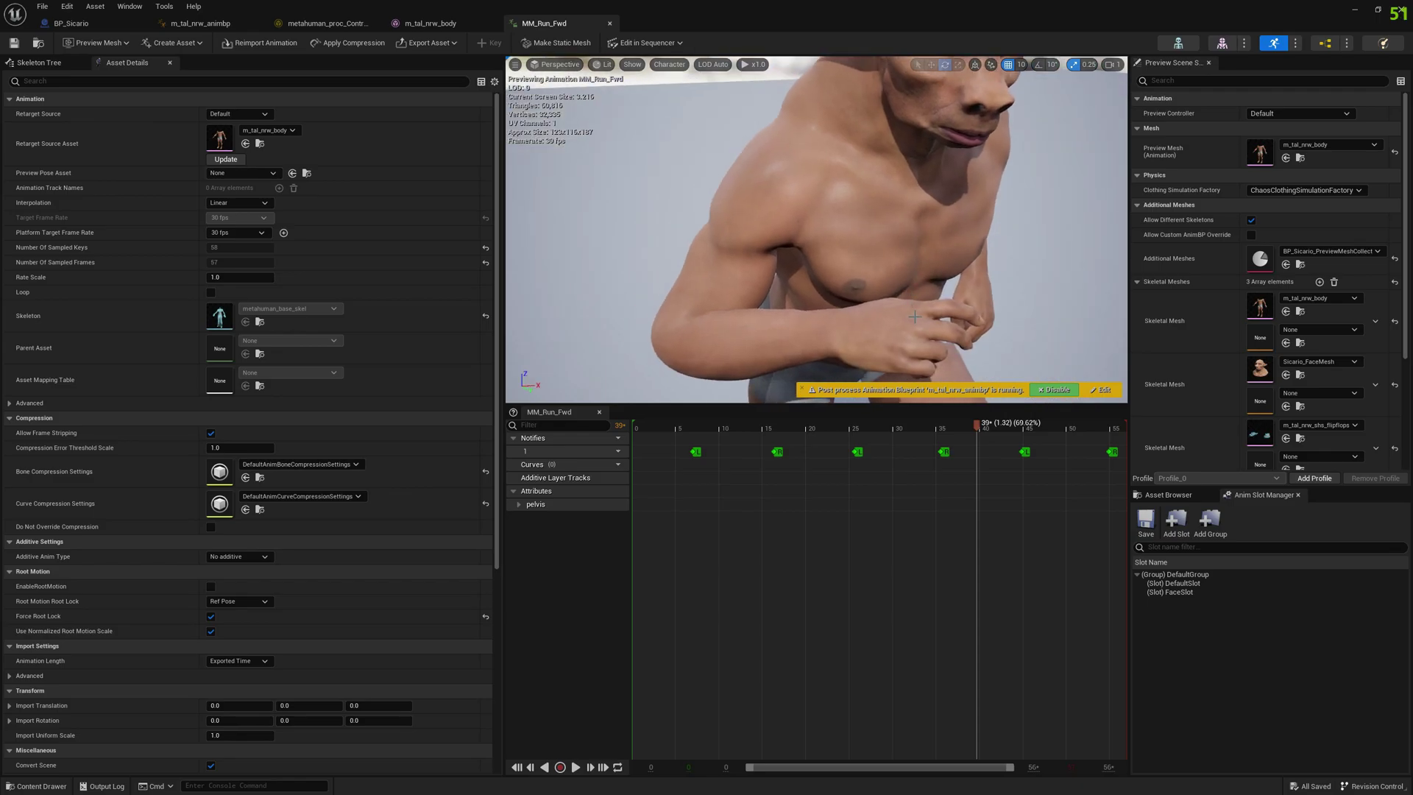
{"action": "mouse_move", "coordinate": [914, 317]}
{"action": "right_mouse_down"}
{"action": "mouse_move", "coordinate": [1030, 316]}
{"action": "mouse_move", "coordinate": [949, 302]}
{"action": "mouse_move", "coordinate": [915, 316]}
{"action": "right_mouse_up"}
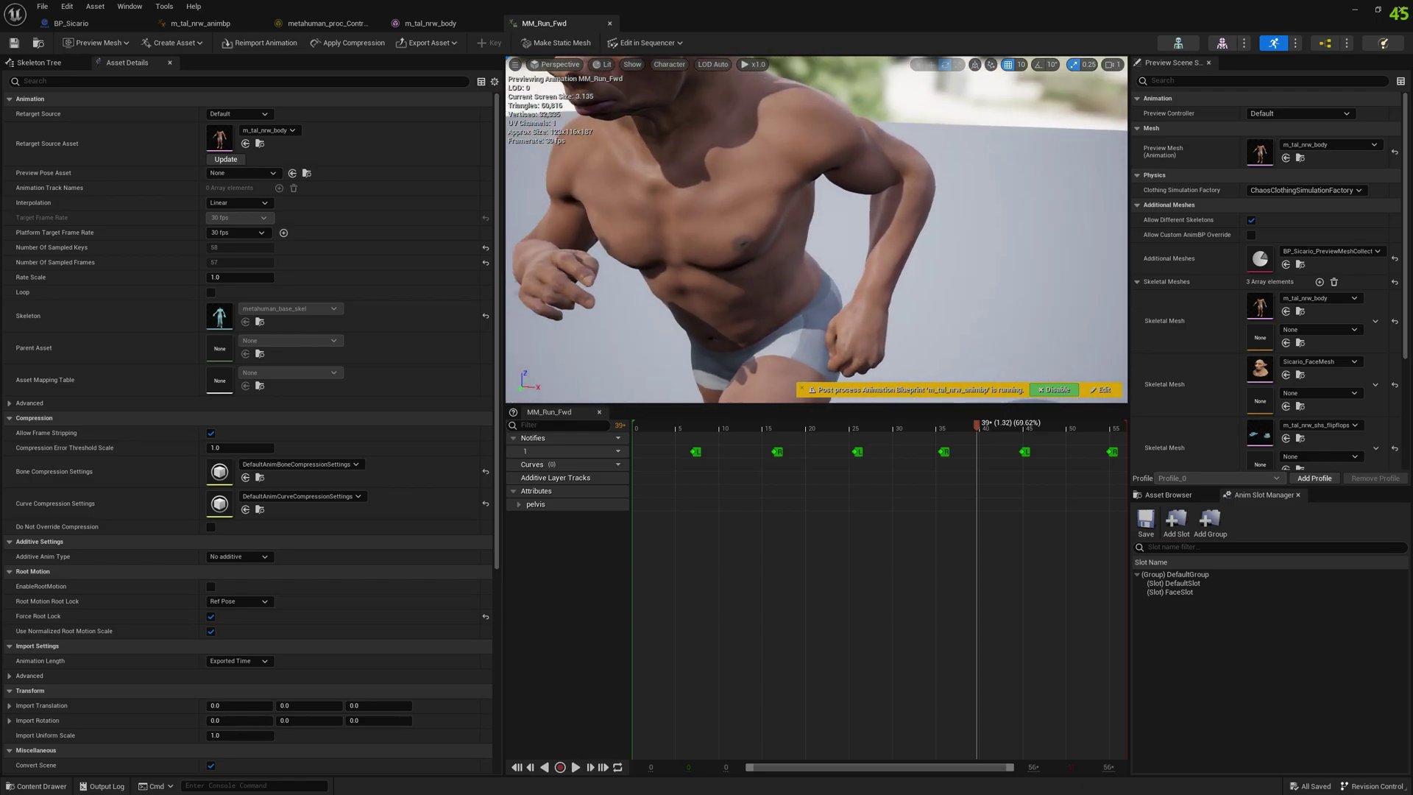
{"action": "left_click_drag", "start_coordinate": [883, 306], "coordinate": [915, 323]}
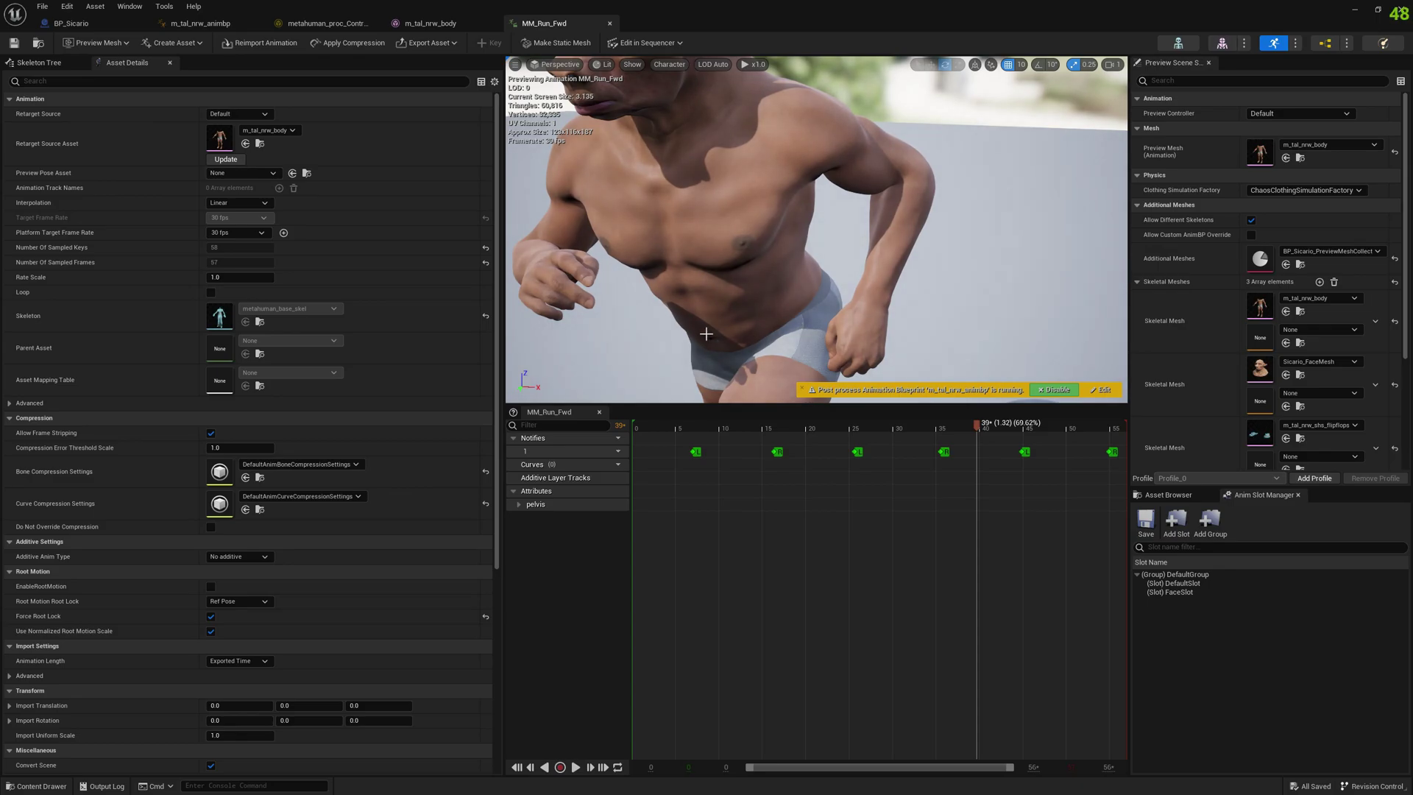
{"action": "left_click_drag", "start_coordinate": [706, 334], "coordinate": [712, 338]}
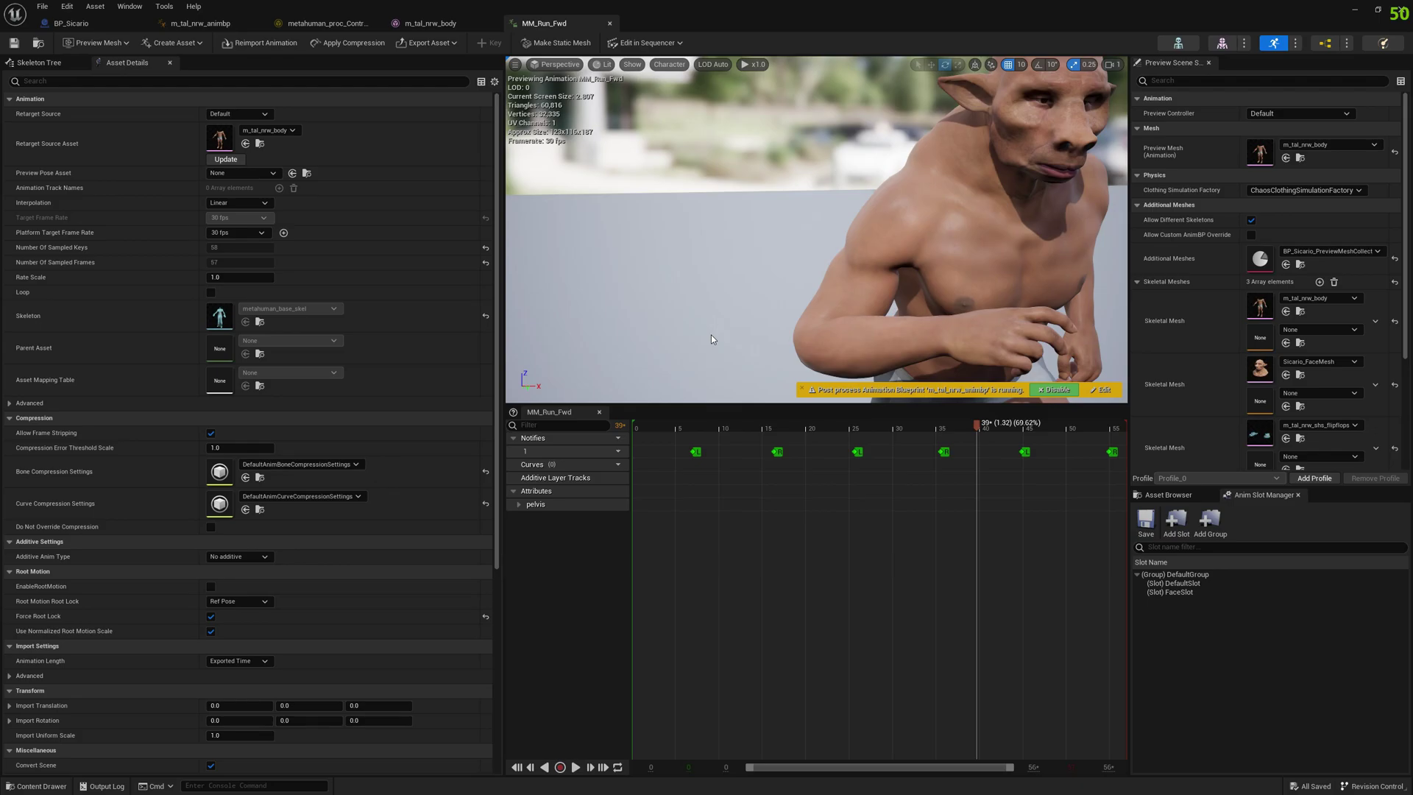
{"action": "mouse_move", "coordinate": [712, 336]}
{"action": "left_mouse_down", "text": "alt"}
{"action": "mouse_move", "coordinate": [824, 349]}
{"action": "mouse_move", "coordinate": [715, 347]}
{"action": "left_mouse_up", "text": "alt"}
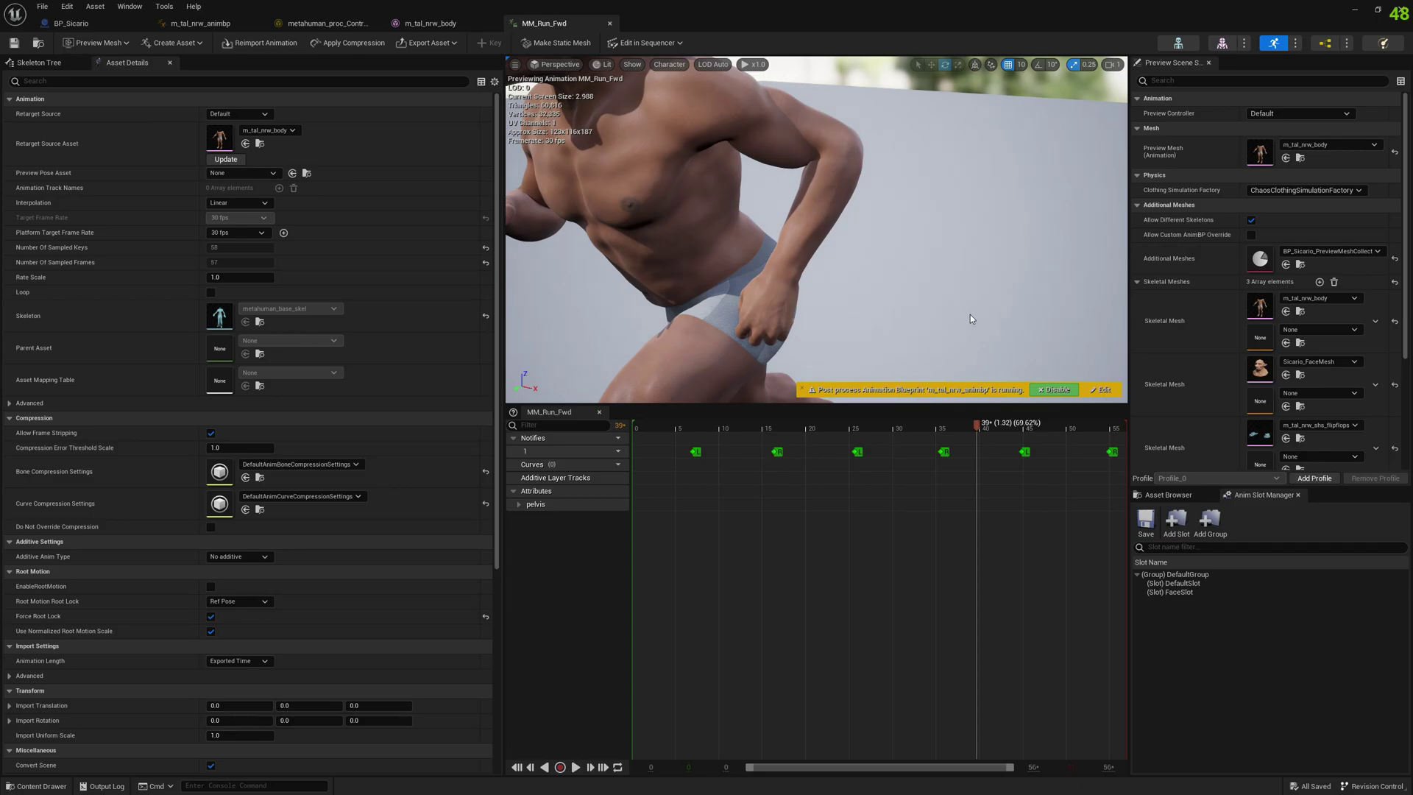